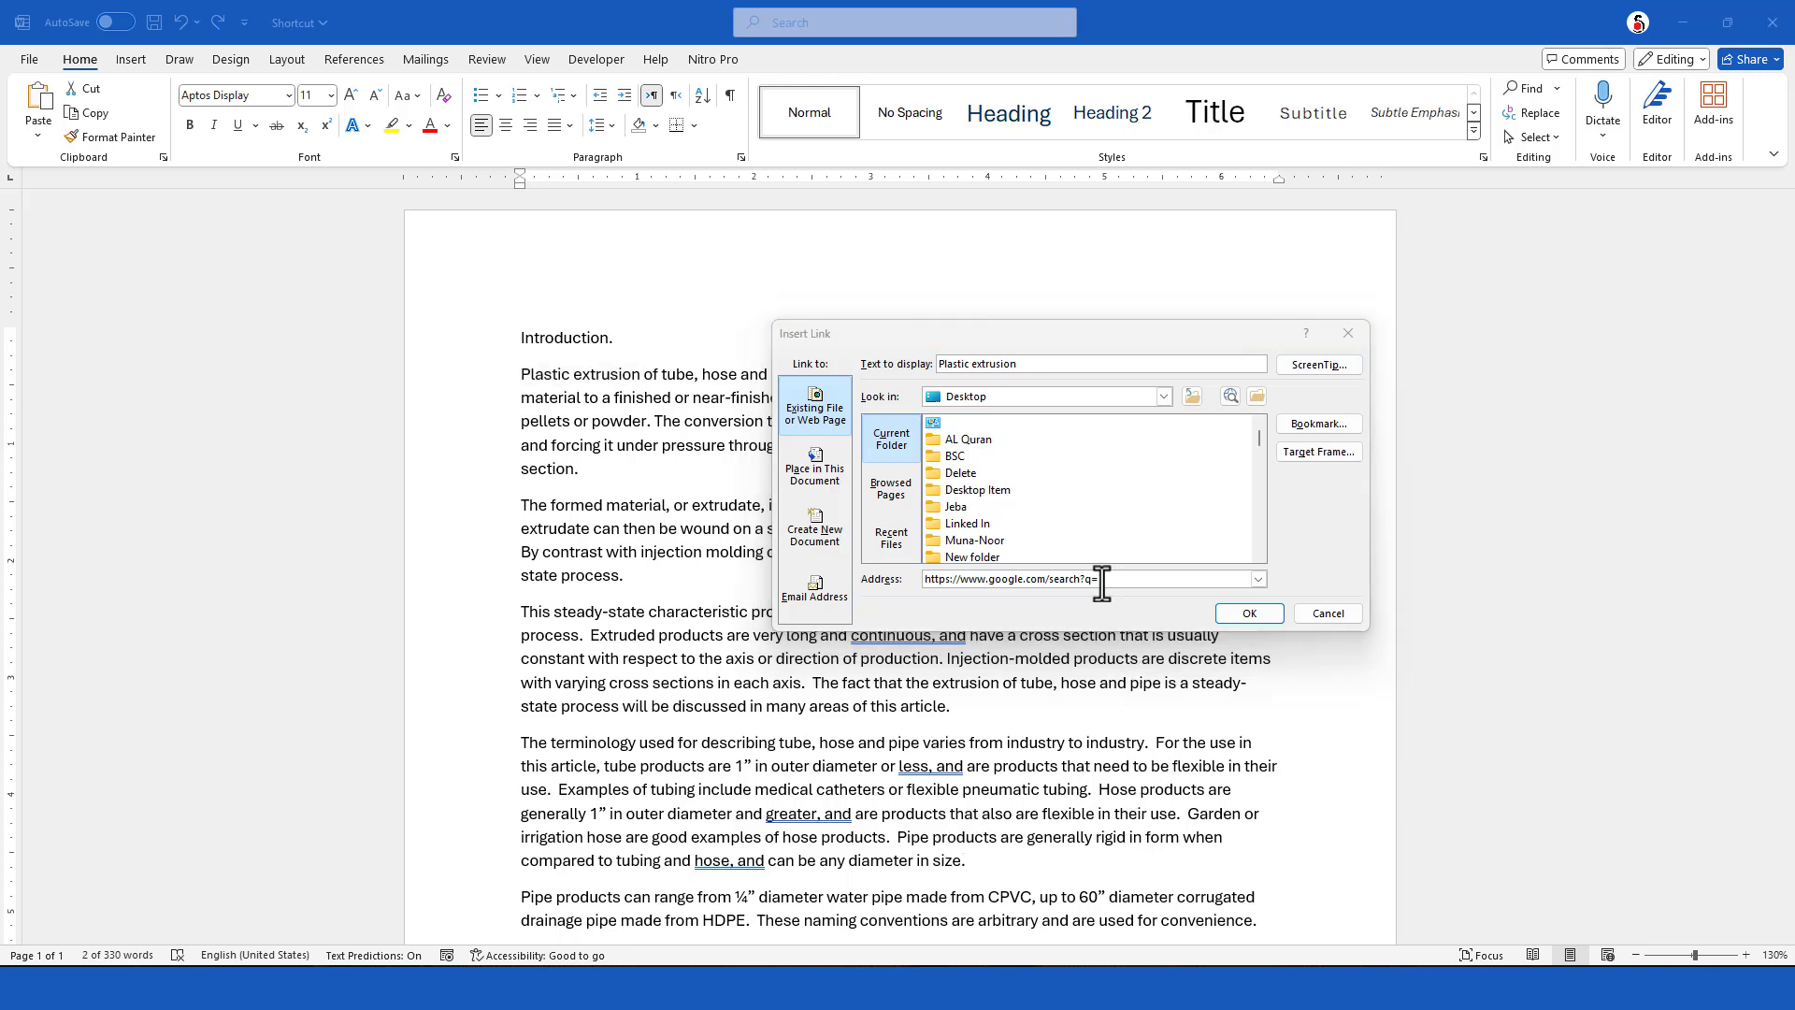
{"action": "left_click", "coordinate": [1101, 580]}
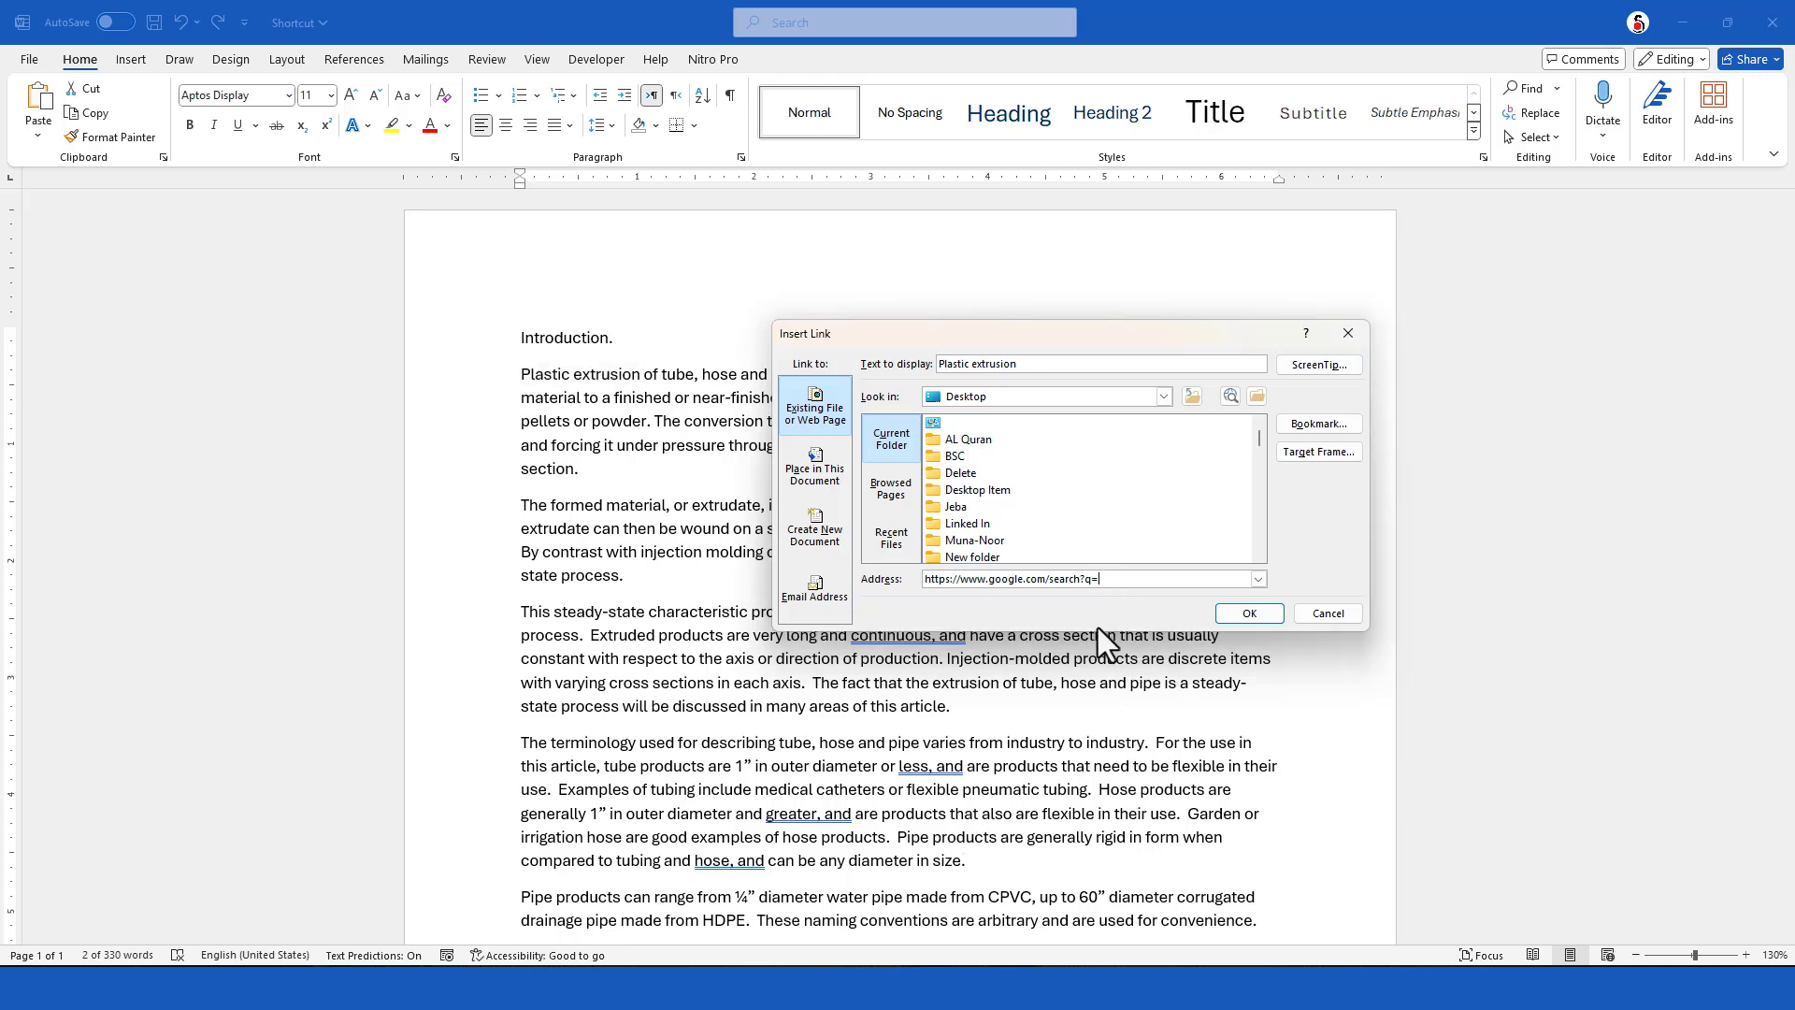
{"action": "type", "text": "plastic"}
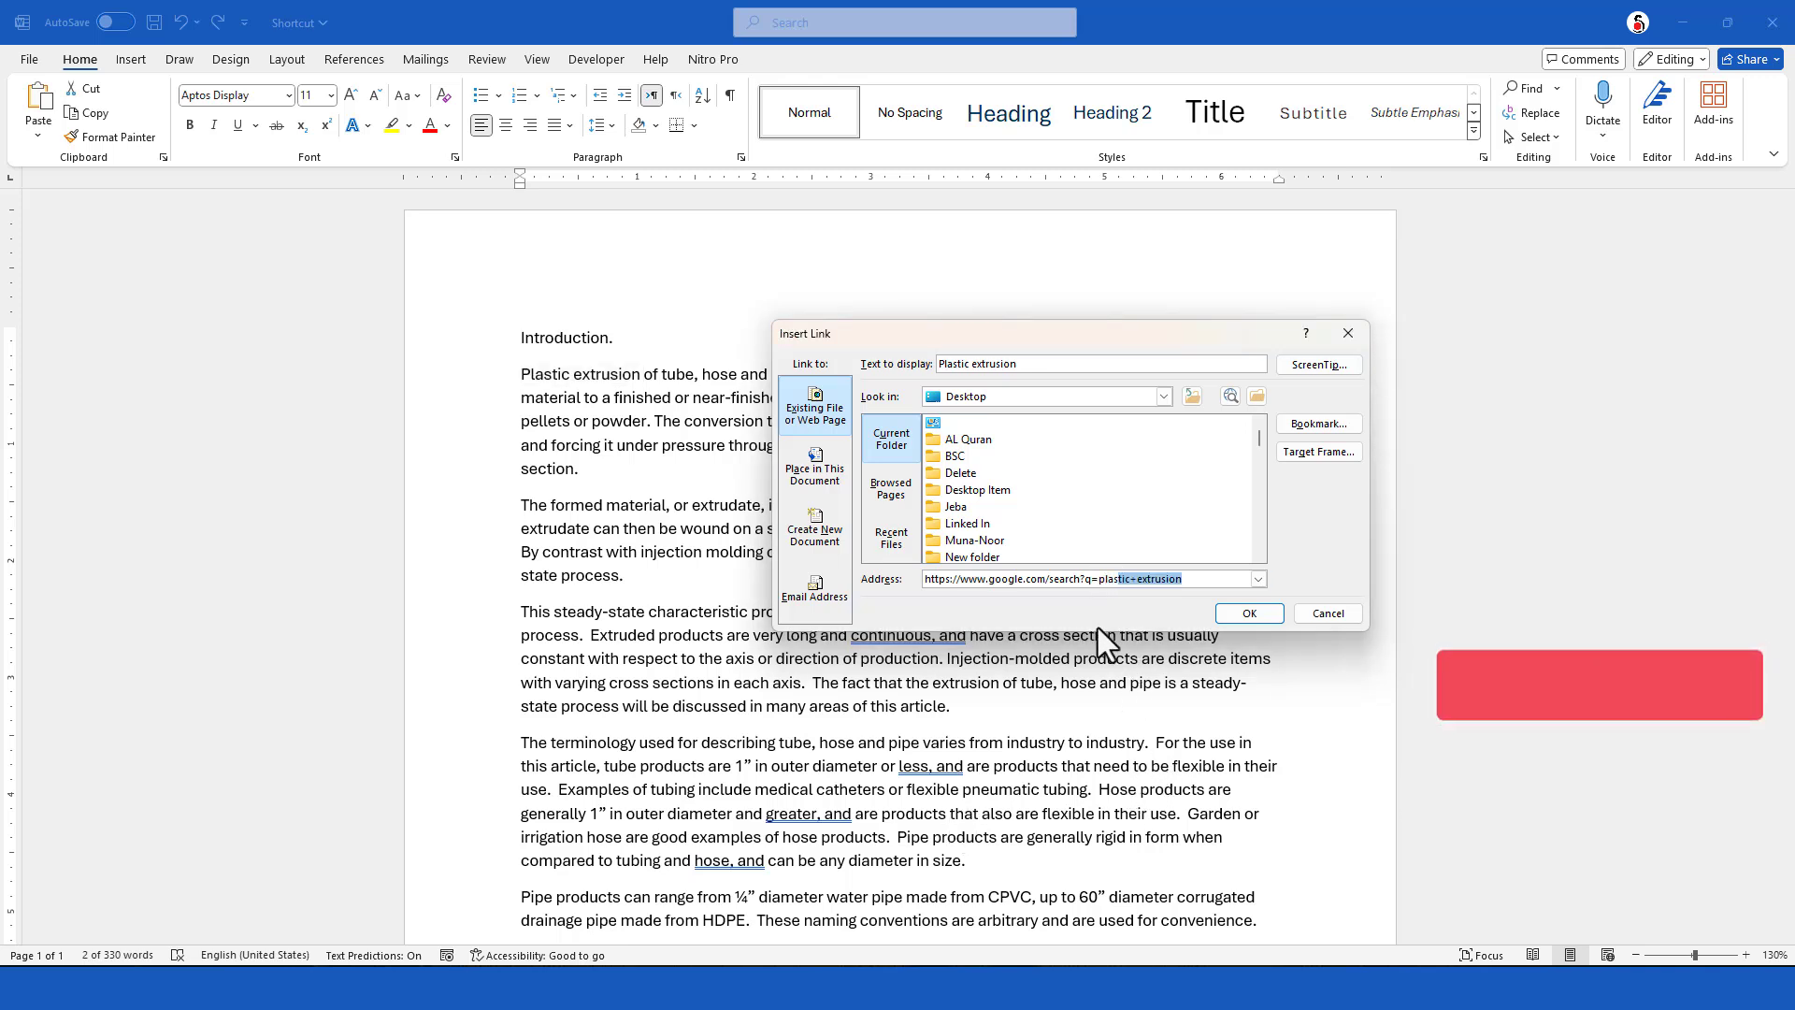
{"action": "type", "text": "+ex"}
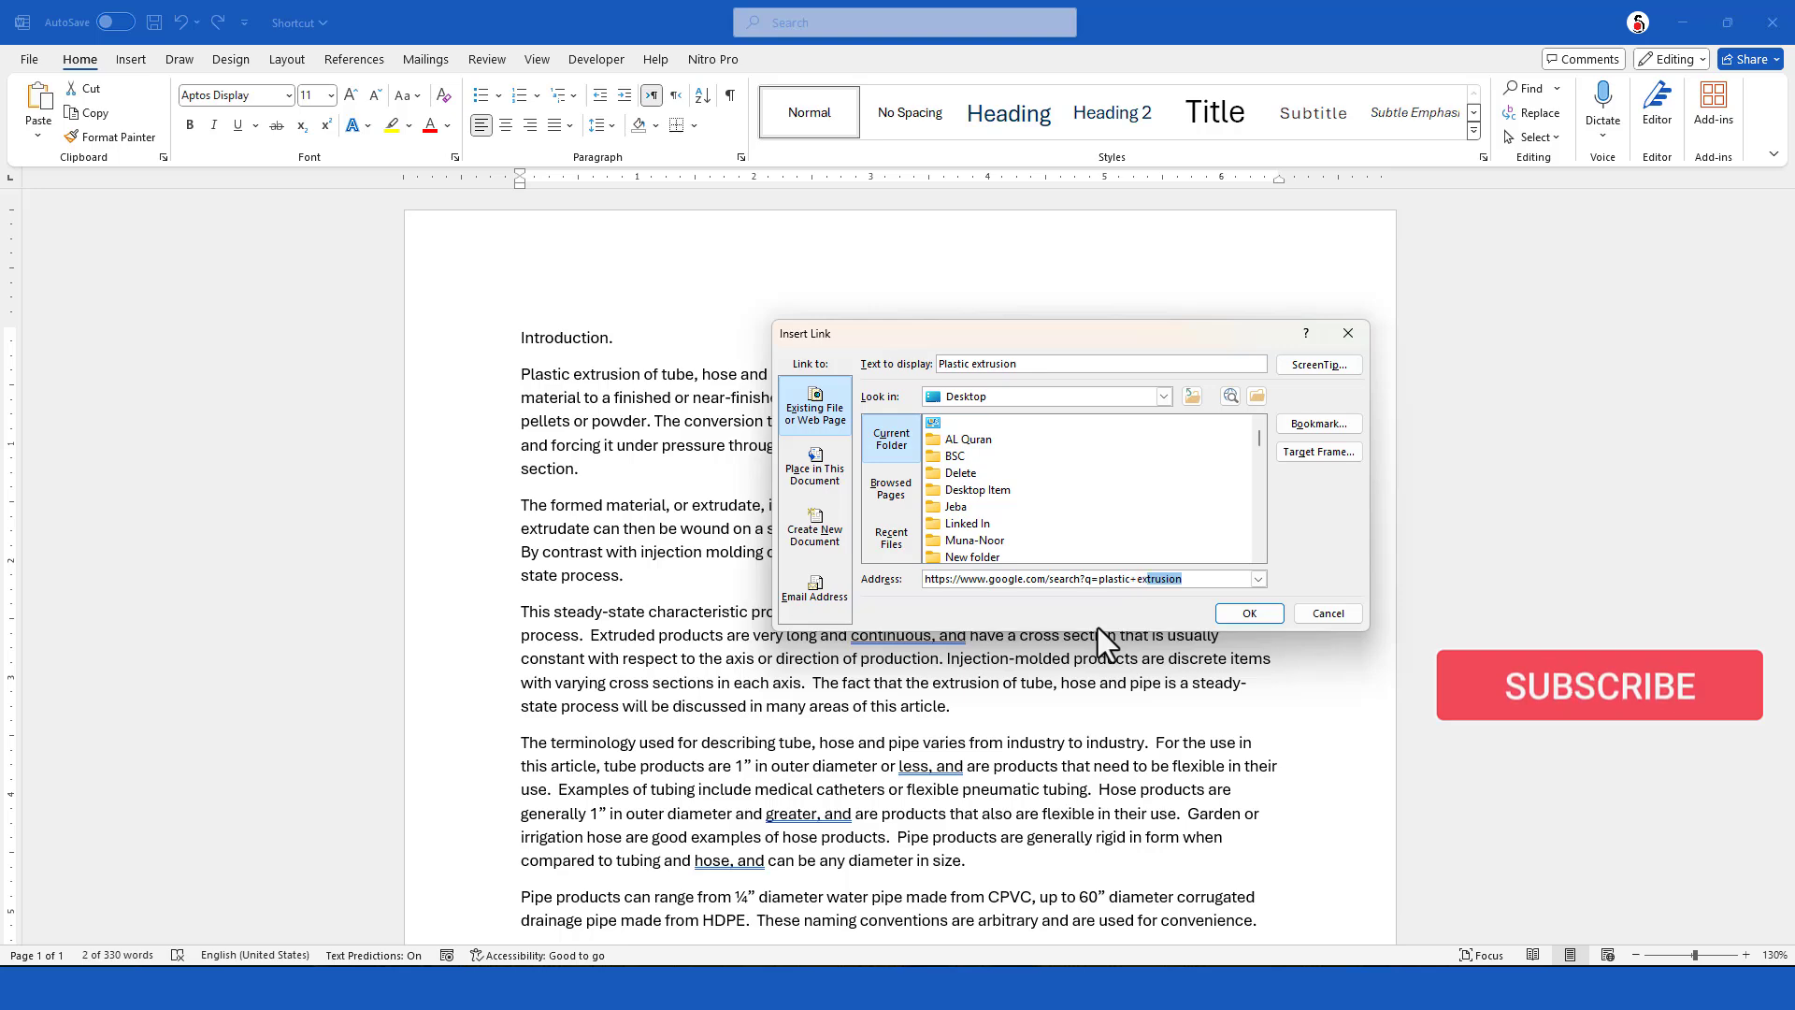
{"action": "type", "text": "trusion"}
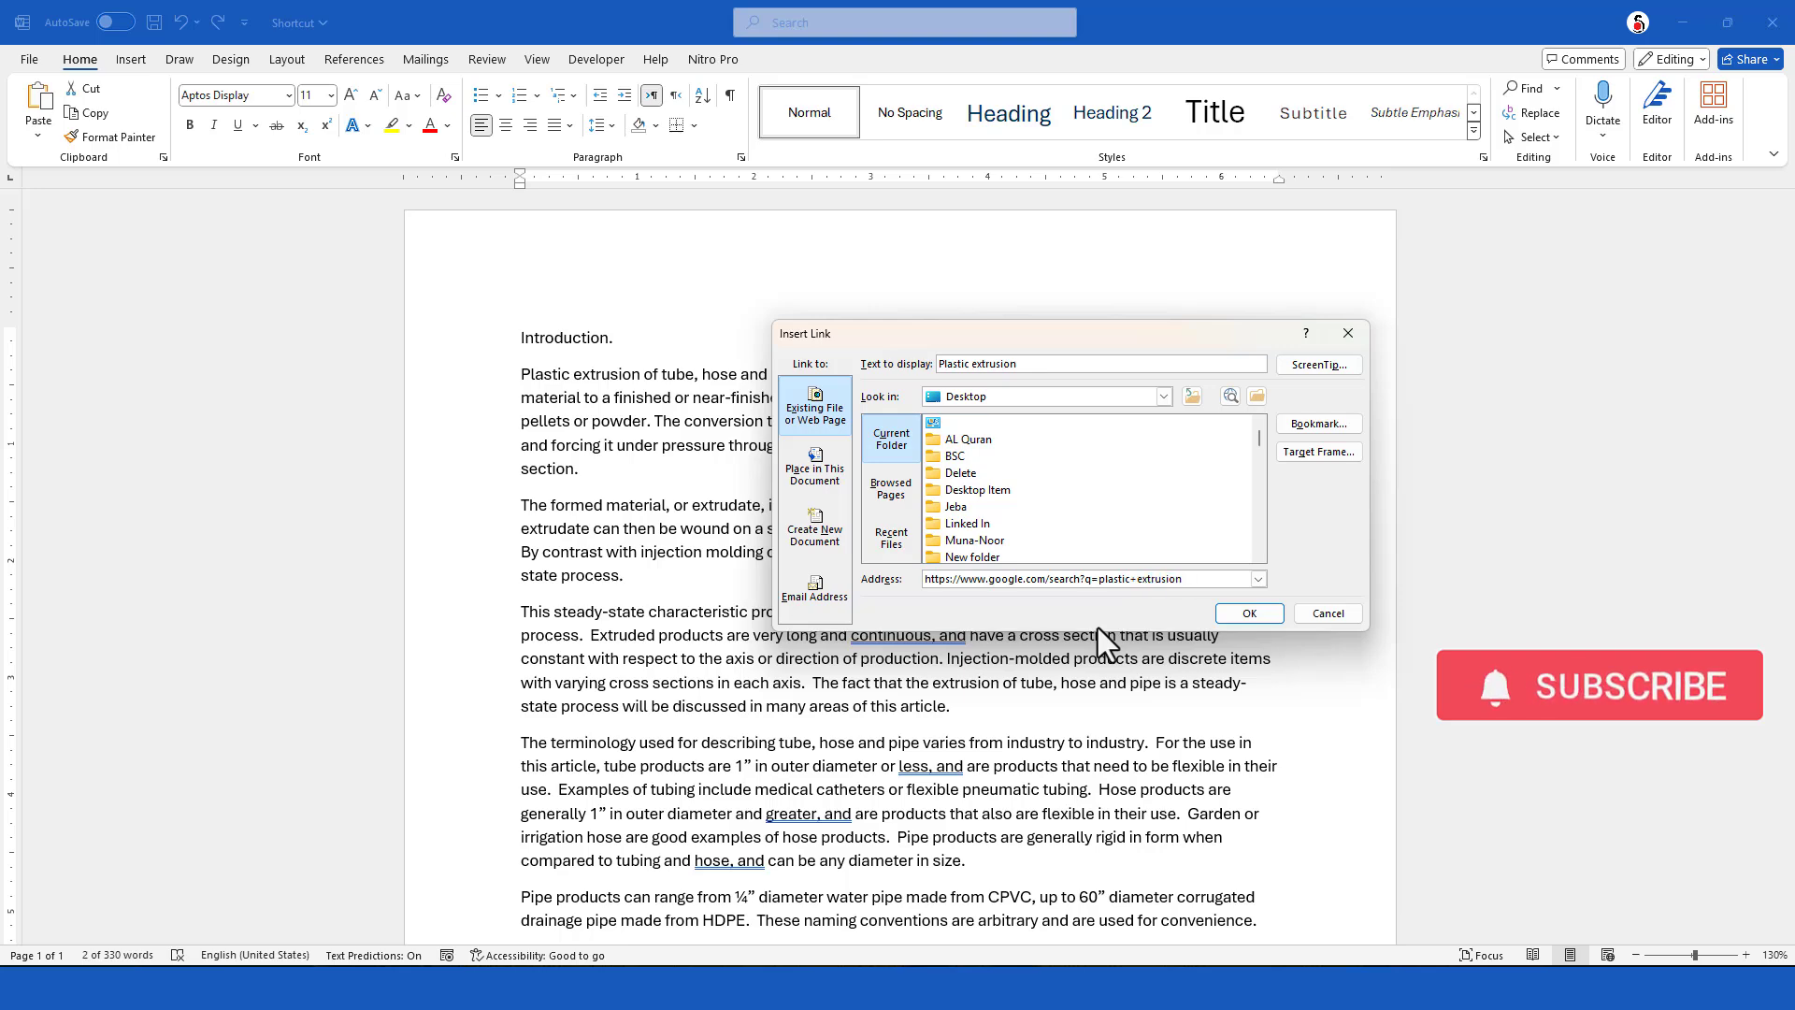
{"action": "left_click", "coordinate": [1251, 615]}
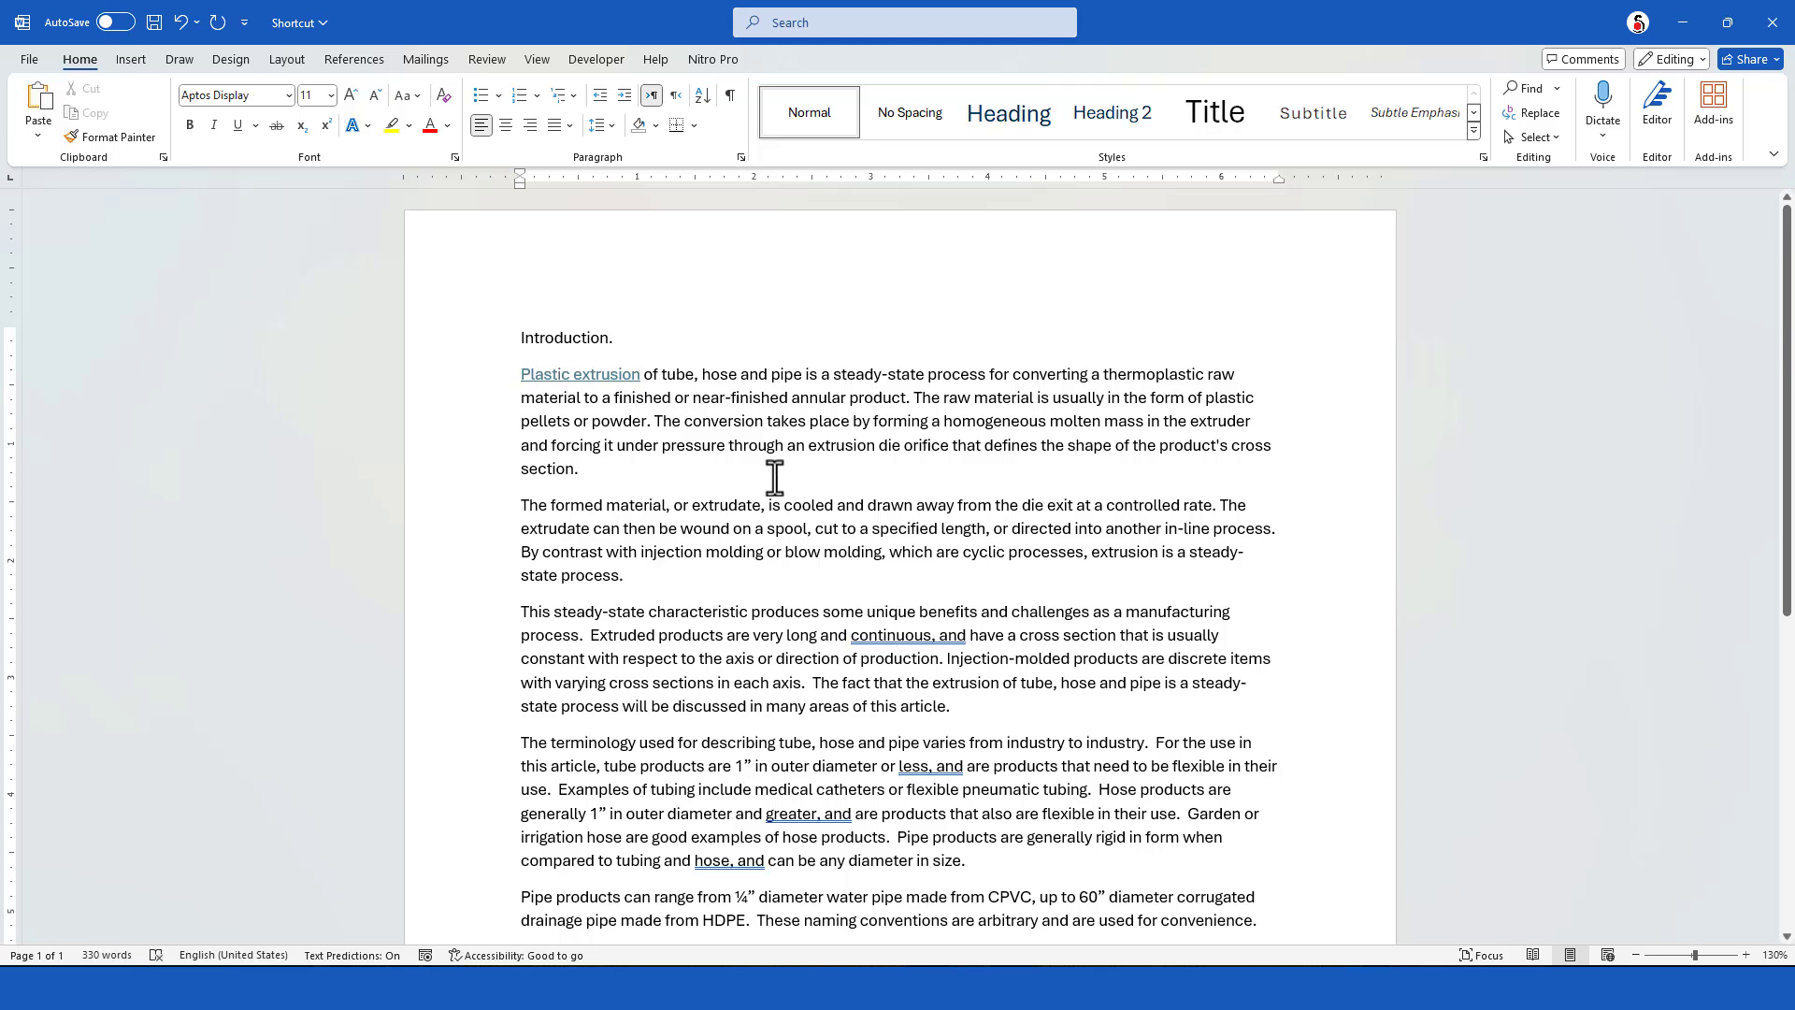
{"action": "left_click", "coordinate": [611, 374], "text": "ctrl"}
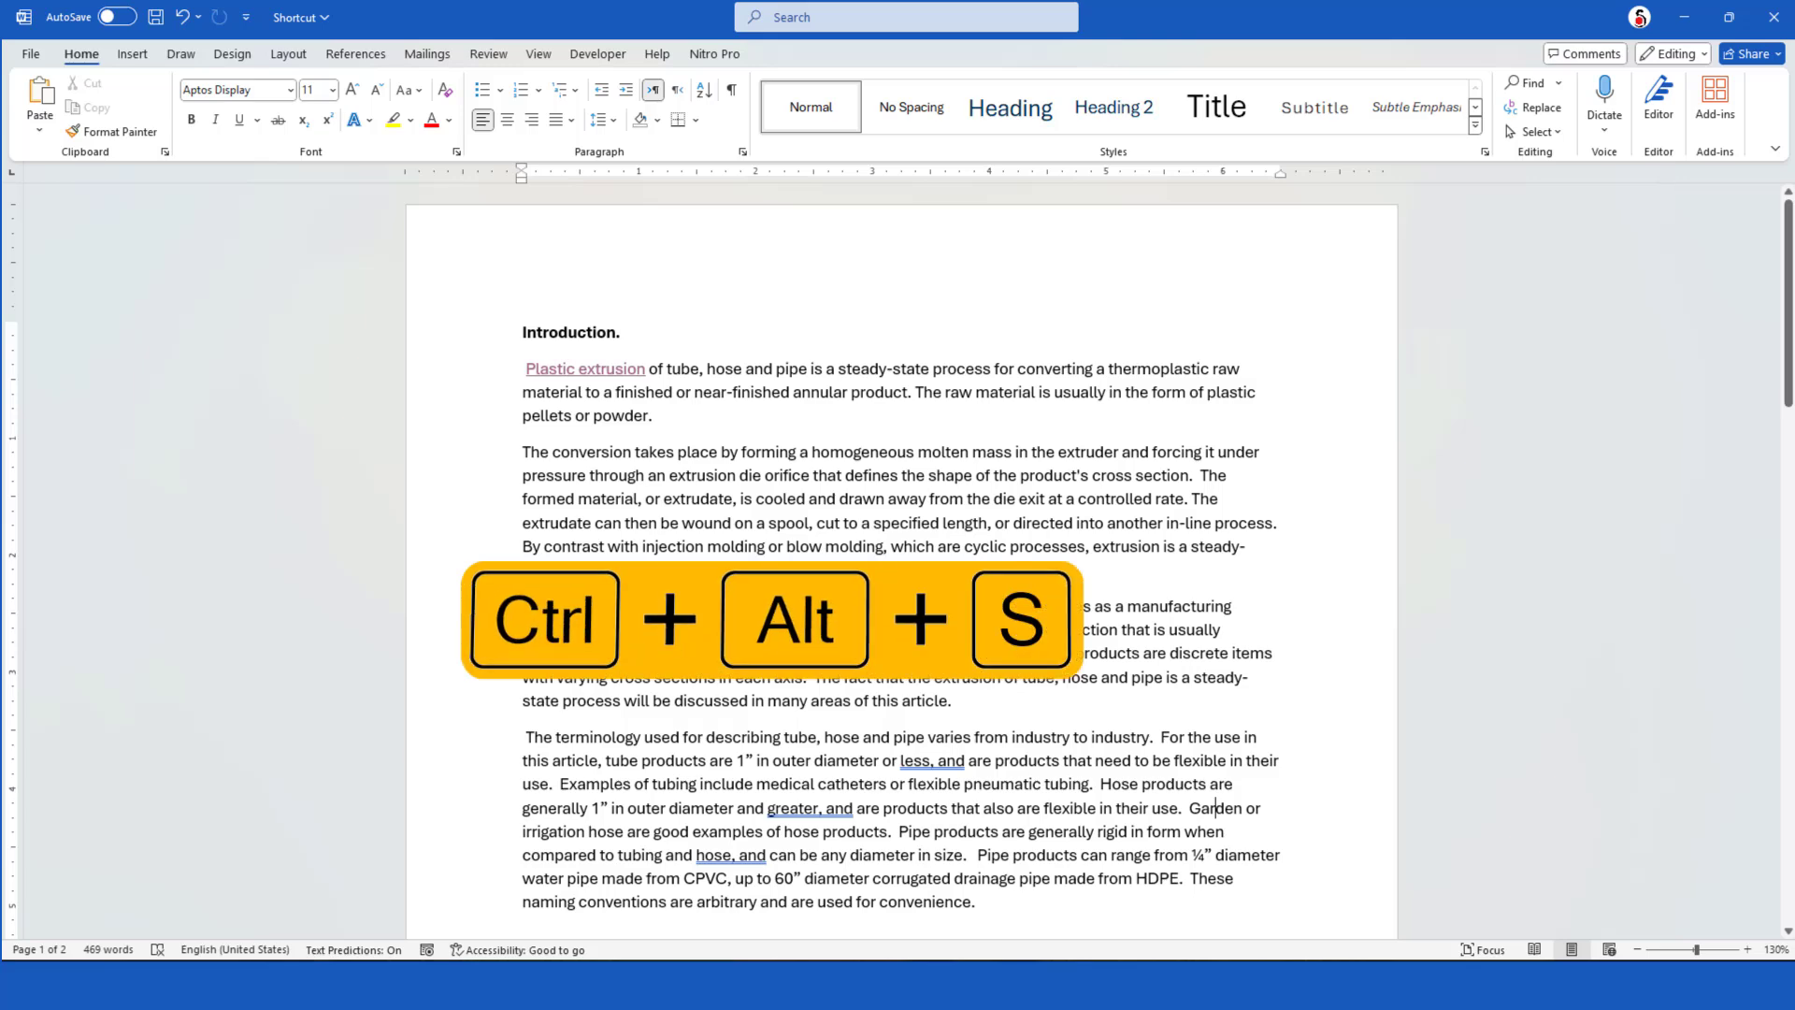
Split the document window and view the Introduction text alongside the Equipment section, moving through each pane independently
{"action": "key", "text": "ctrl+alt+s"}
{"action": "scroll", "coordinate": [981, 626], "scroll_direction": "down", "scroll_amount": 2}
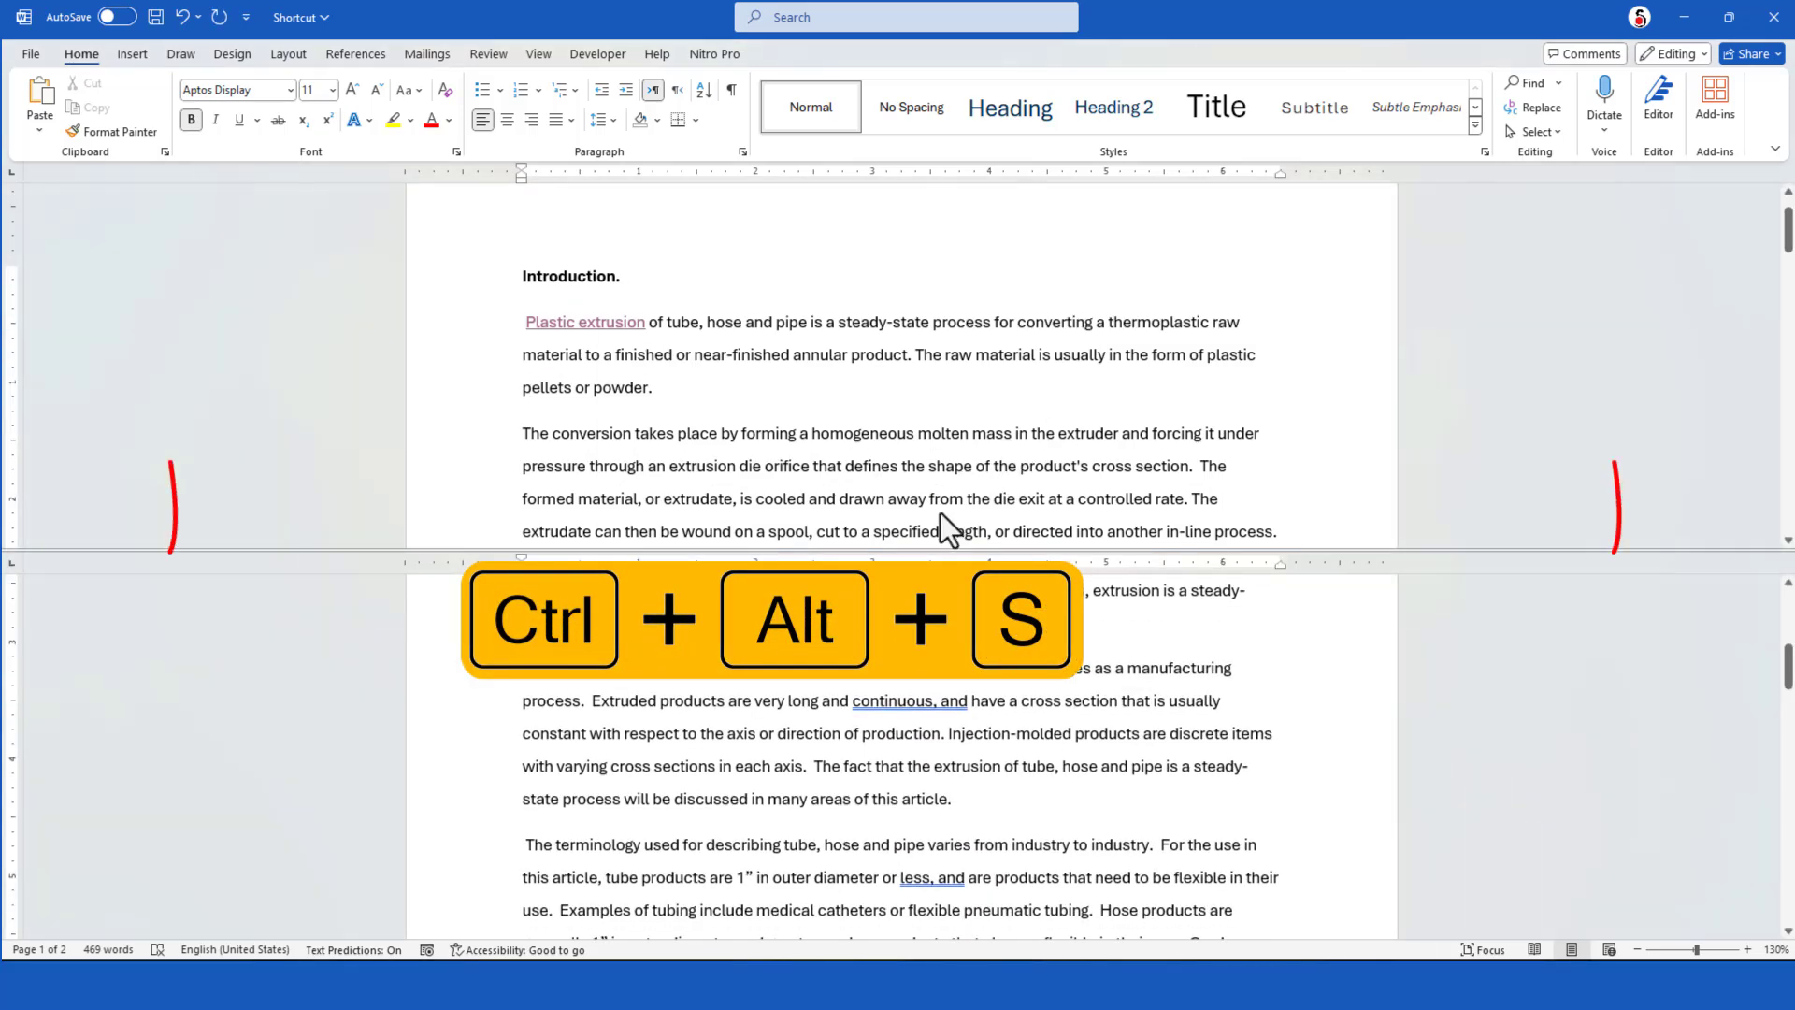
{"action": "scroll", "coordinate": [939, 513], "scroll_direction": "up", "scroll_amount": 1}
{"action": "scroll", "coordinate": [907, 696], "scroll_direction": "down", "scroll_amount": 10}
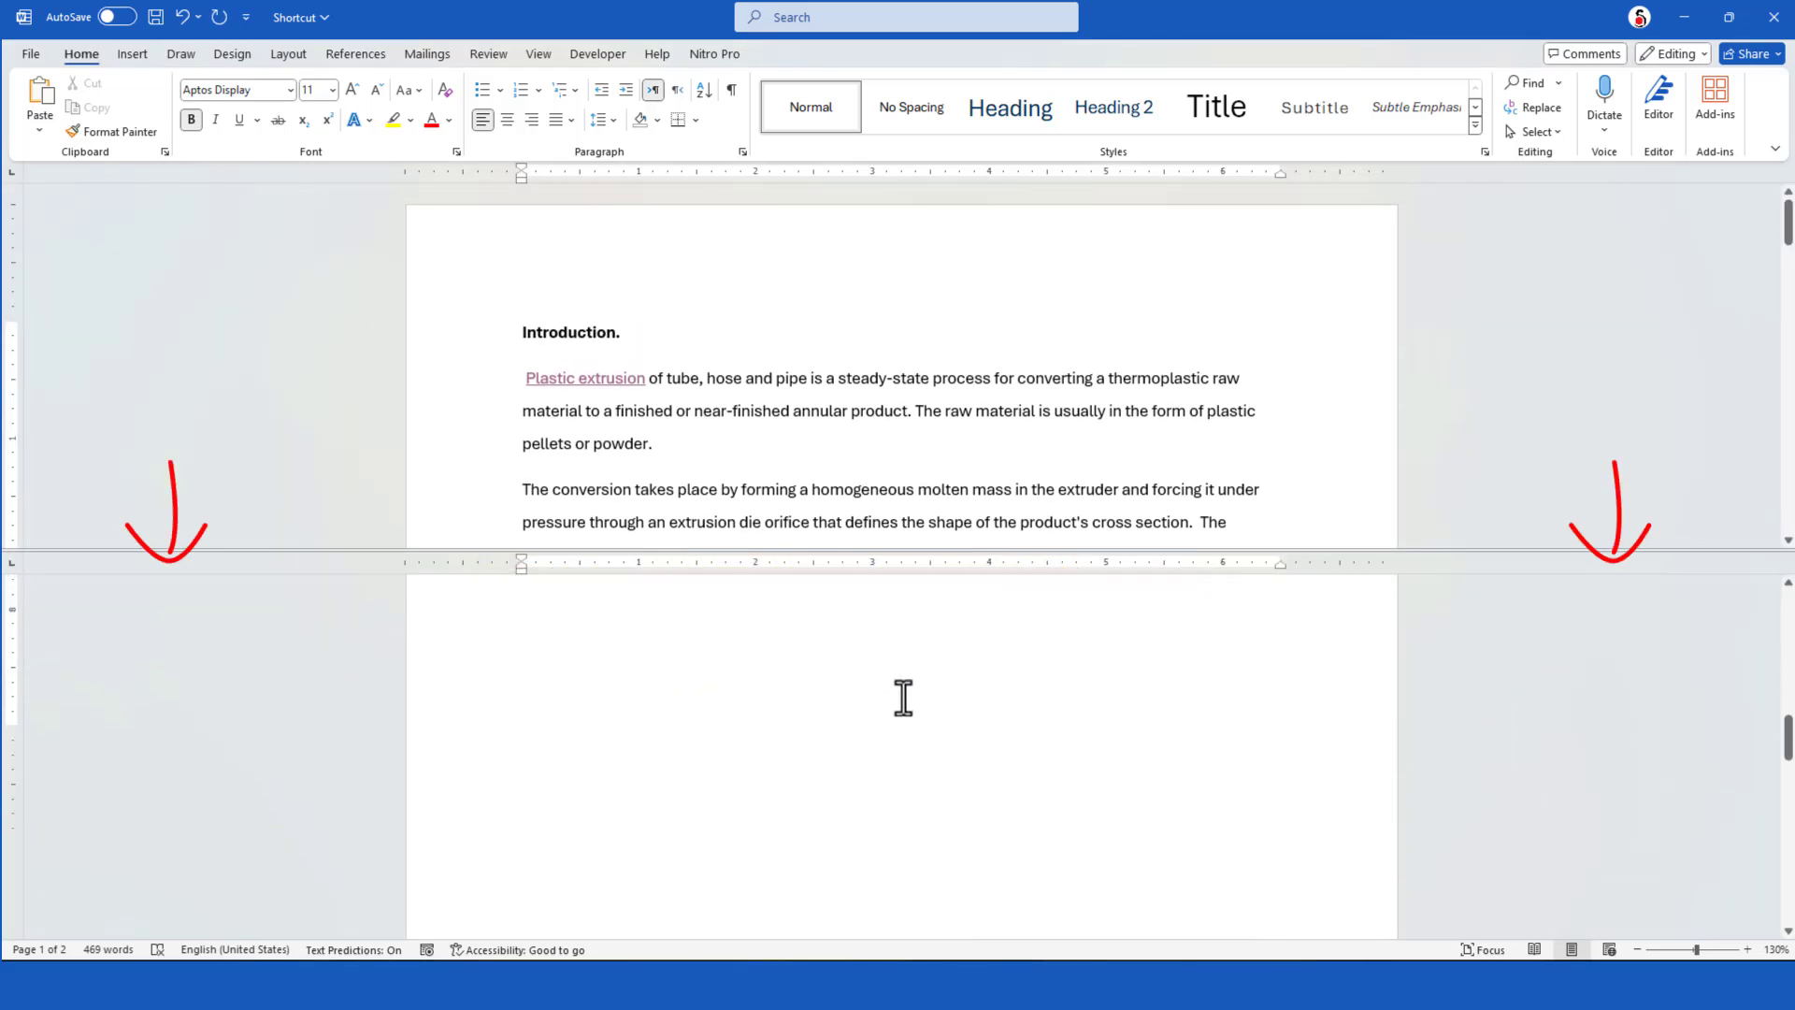
{"action": "scroll", "coordinate": [907, 692], "scroll_direction": "up", "scroll_amount": 2}
{"action": "scroll", "coordinate": [889, 469], "scroll_direction": "down", "scroll_amount": 7}
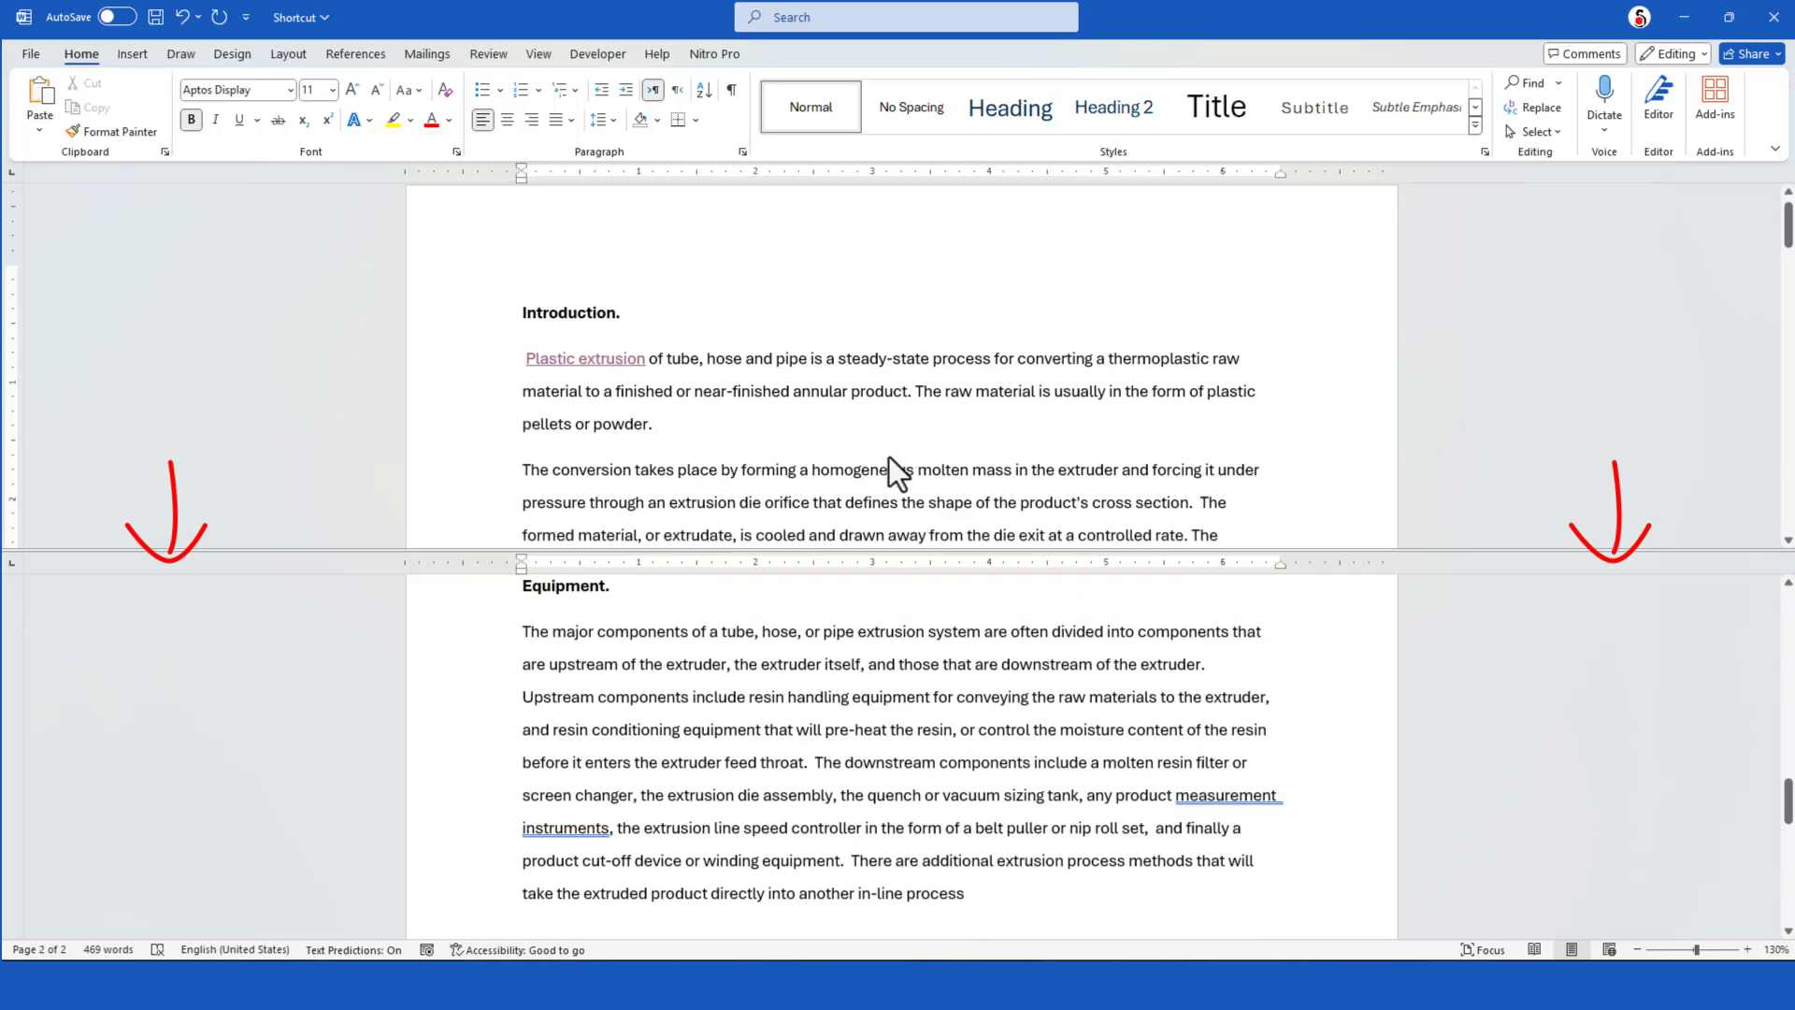
{"action": "scroll", "coordinate": [894, 480], "scroll_direction": "down", "scroll_amount": 1}
{"action": "scroll", "coordinate": [894, 496], "scroll_direction": "up", "scroll_amount": 3}
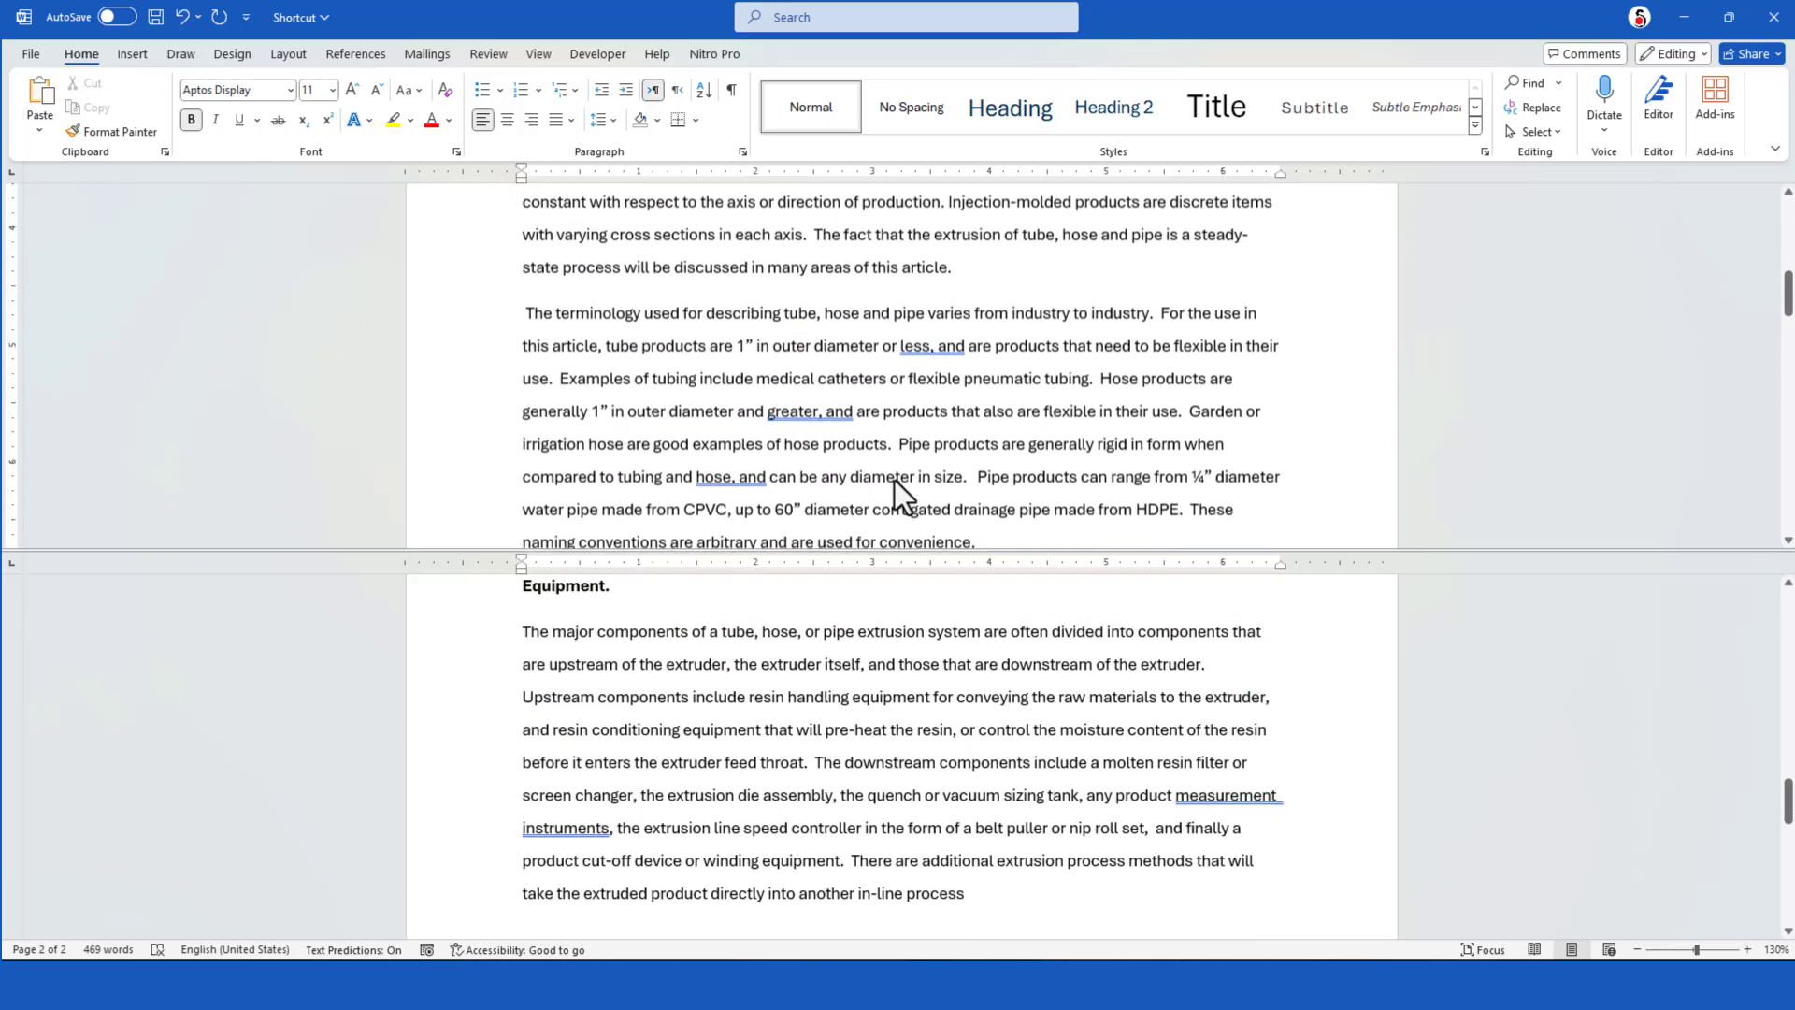
{"action": "scroll", "coordinate": [821, 601], "scroll_direction": "down", "scroll_amount": 2}
{"action": "scroll", "coordinate": [788, 662], "scroll_direction": "up", "scroll_amount": 5}
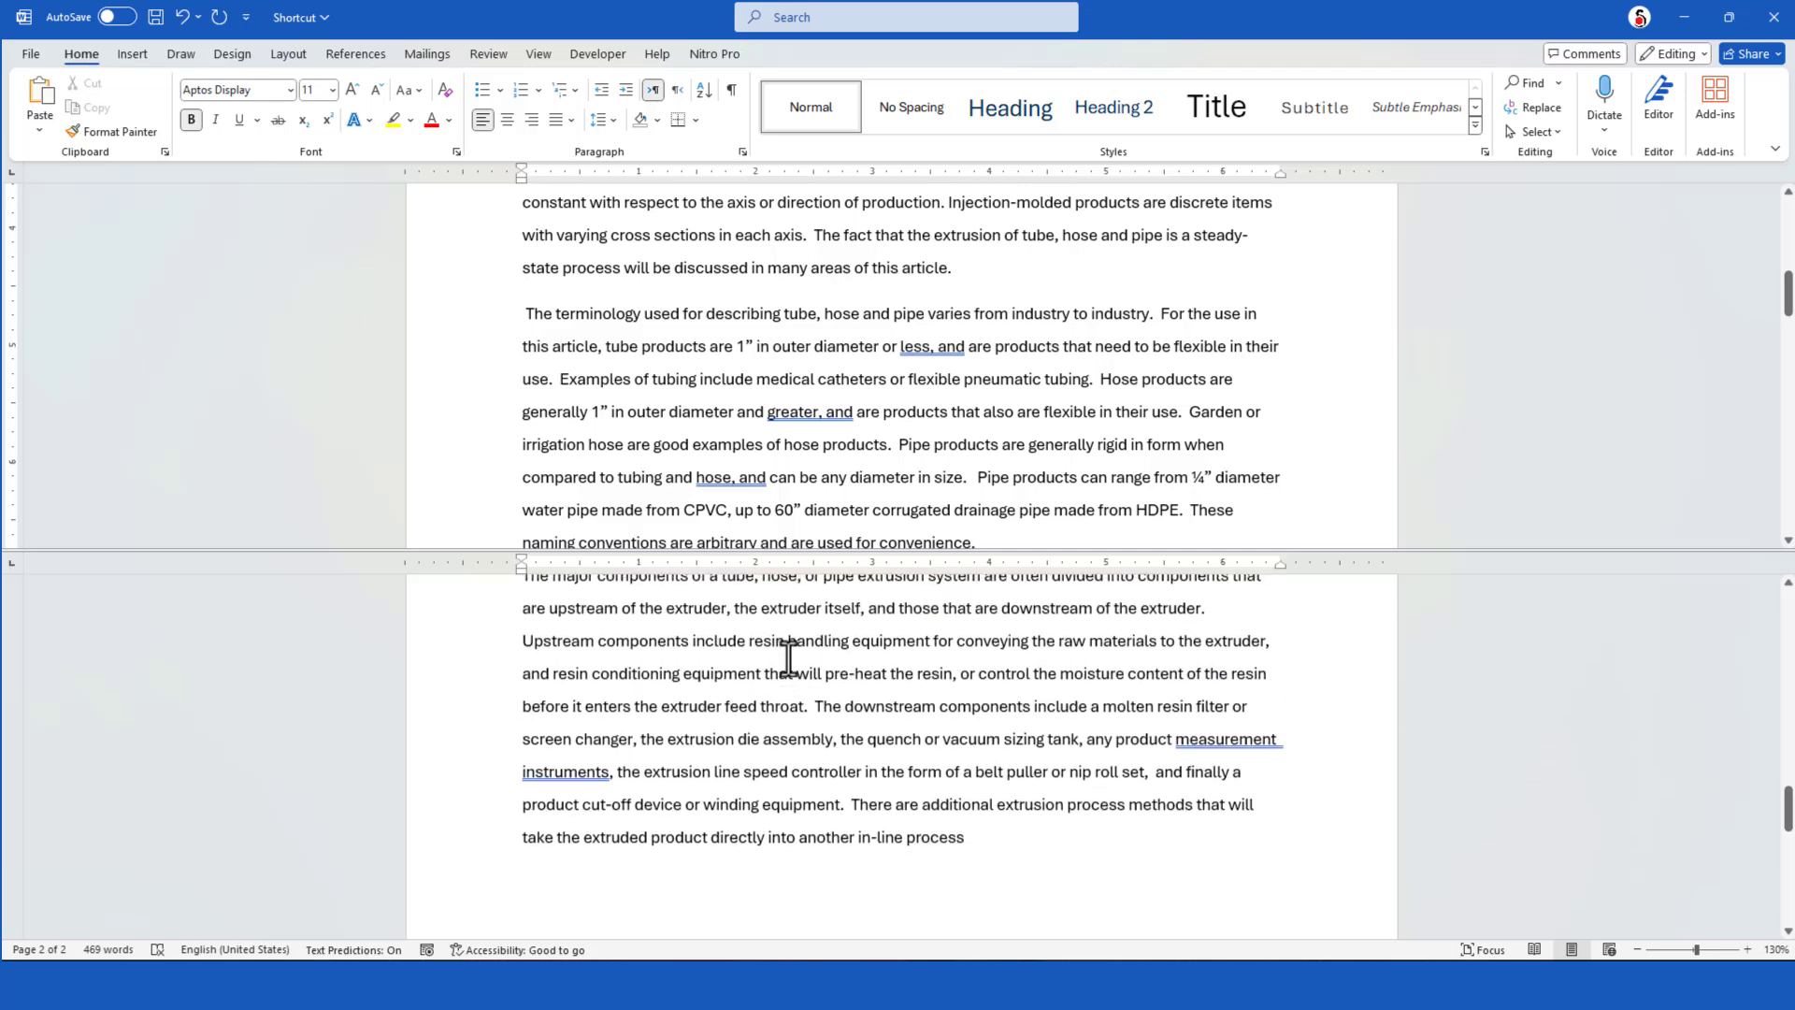
{"action": "scroll", "coordinate": [800, 640], "scroll_direction": "up", "scroll_amount": 3}
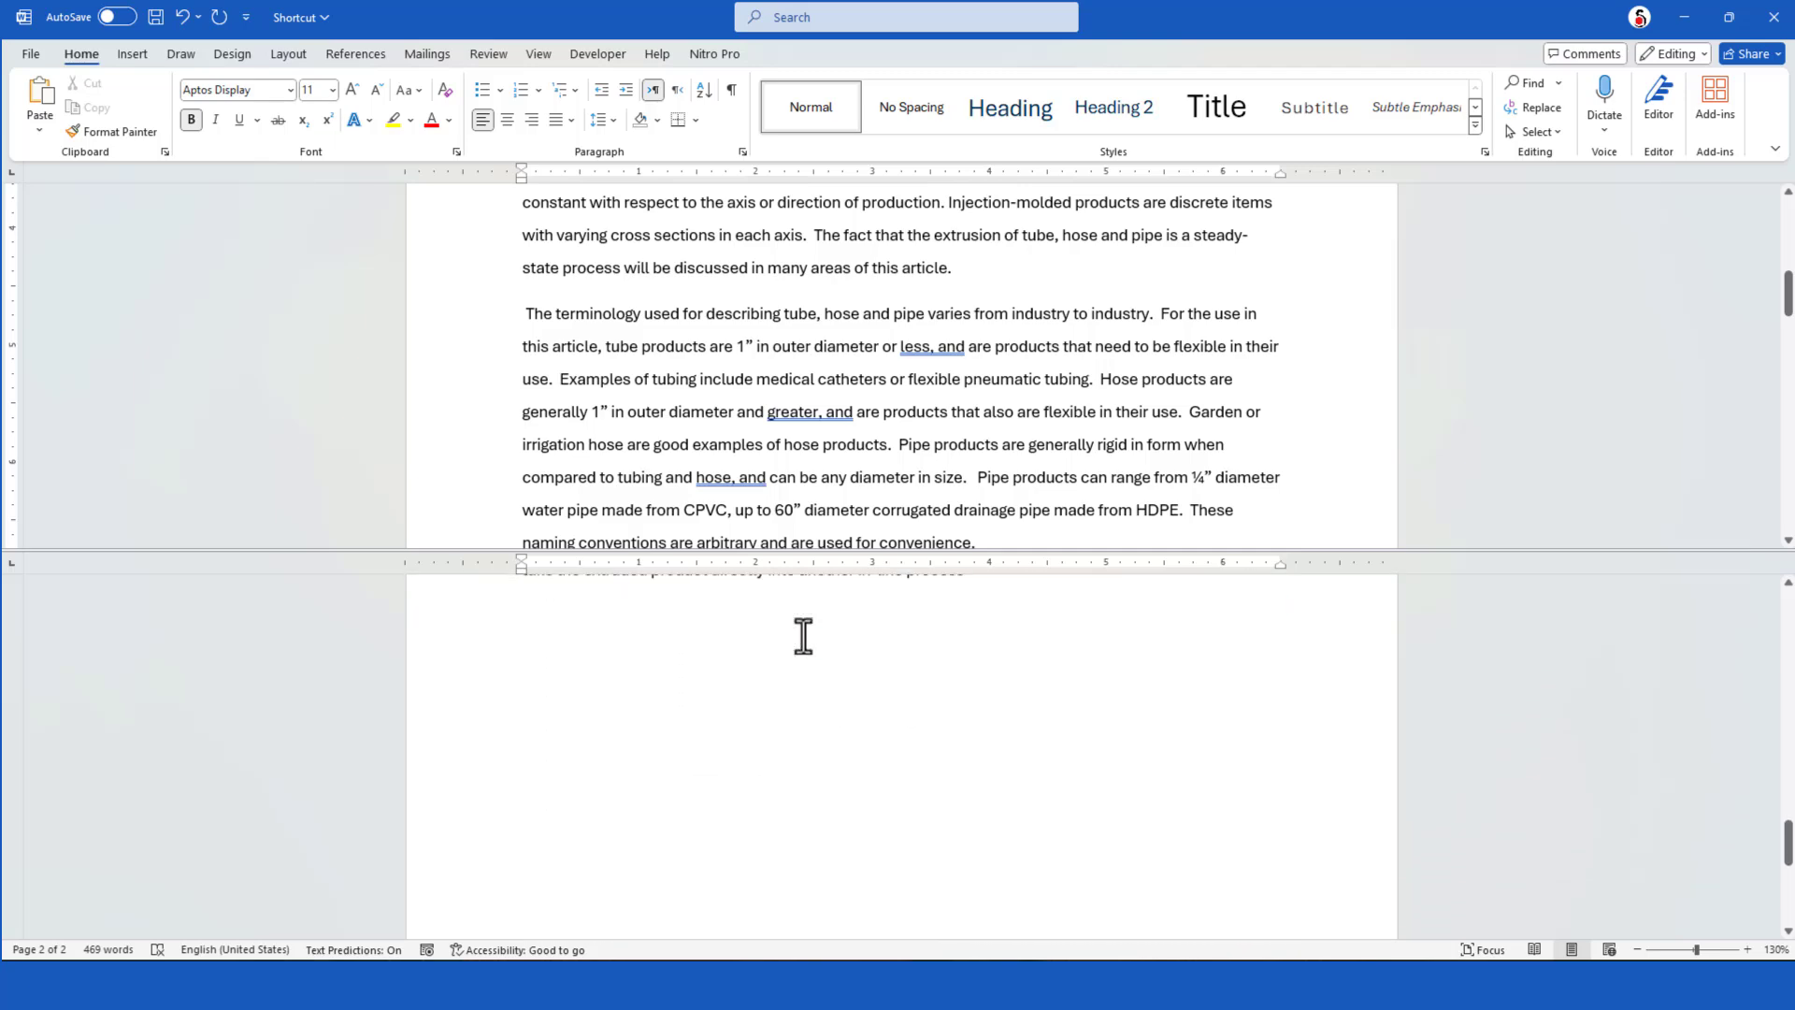
{"action": "scroll", "coordinate": [802, 633], "scroll_direction": "down", "scroll_amount": 5}
{"action": "scroll", "coordinate": [804, 626], "scroll_direction": "up", "scroll_amount": 4}
{"action": "scroll", "coordinate": [888, 518], "scroll_direction": "up", "scroll_amount": 3}
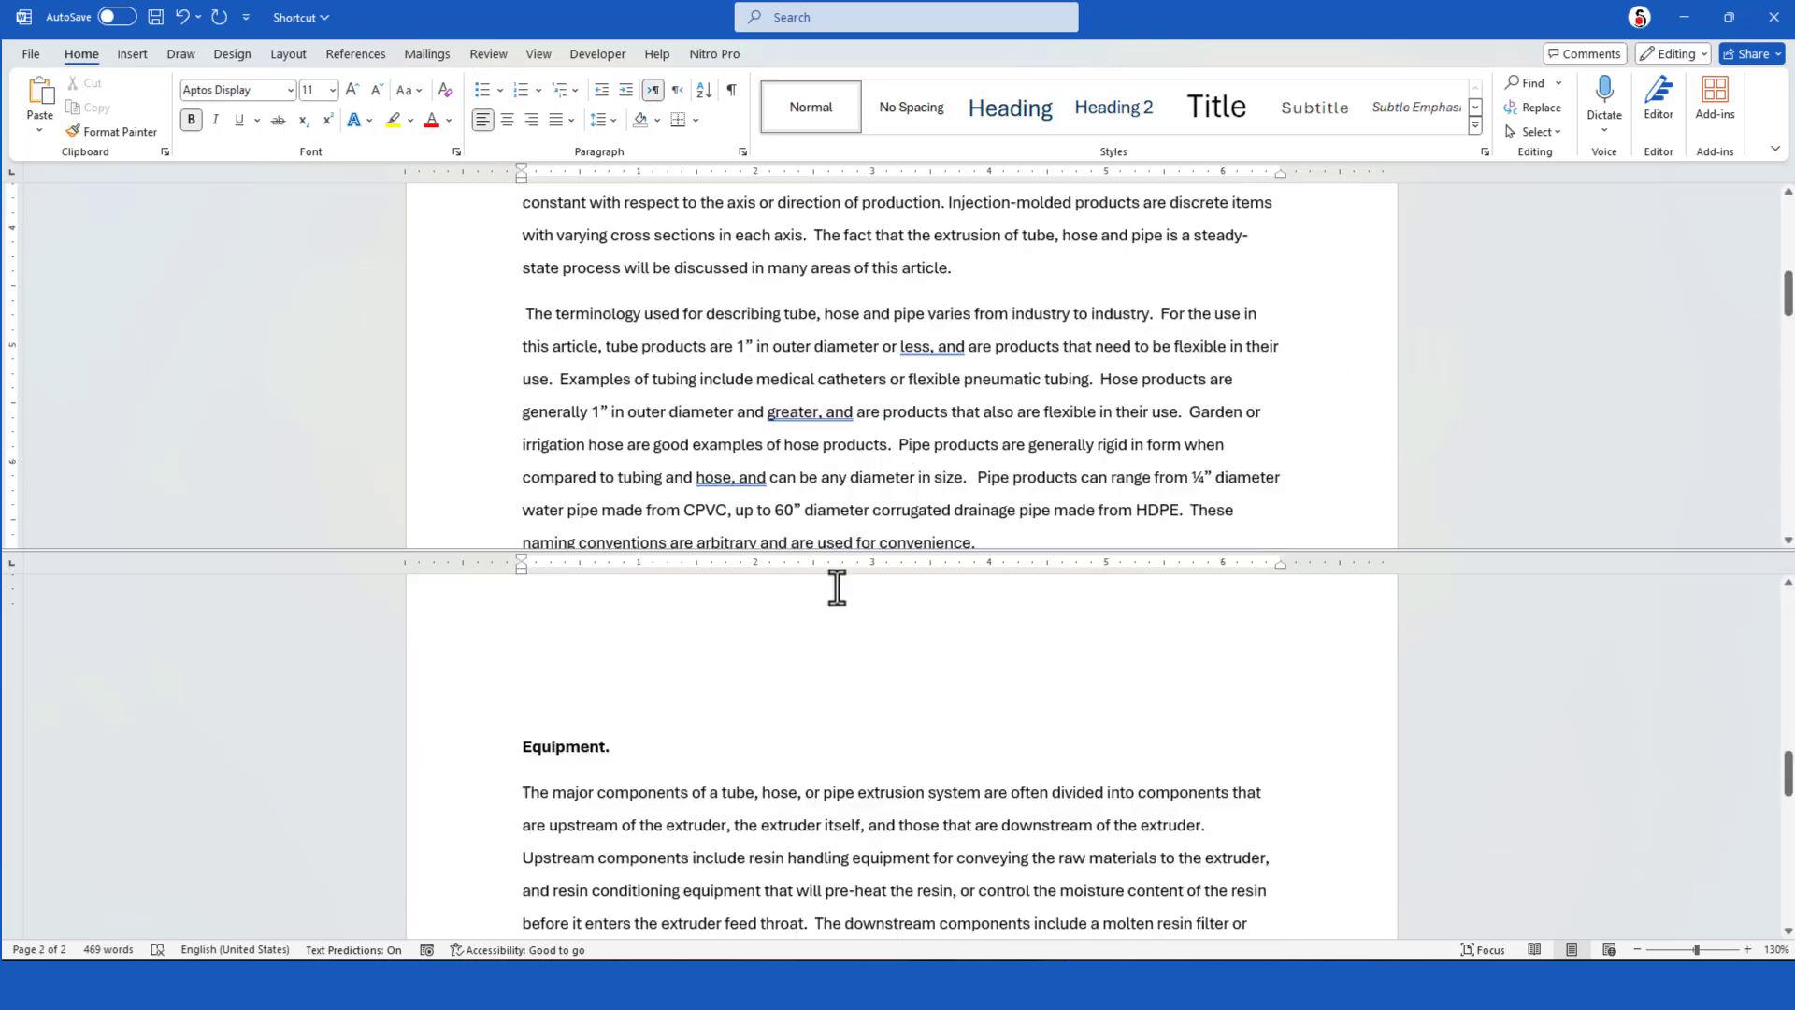
{"action": "scroll", "coordinate": [831, 612], "scroll_direction": "up", "scroll_amount": 1}
{"action": "scroll", "coordinate": [888, 518], "scroll_direction": "up", "scroll_amount": 3}
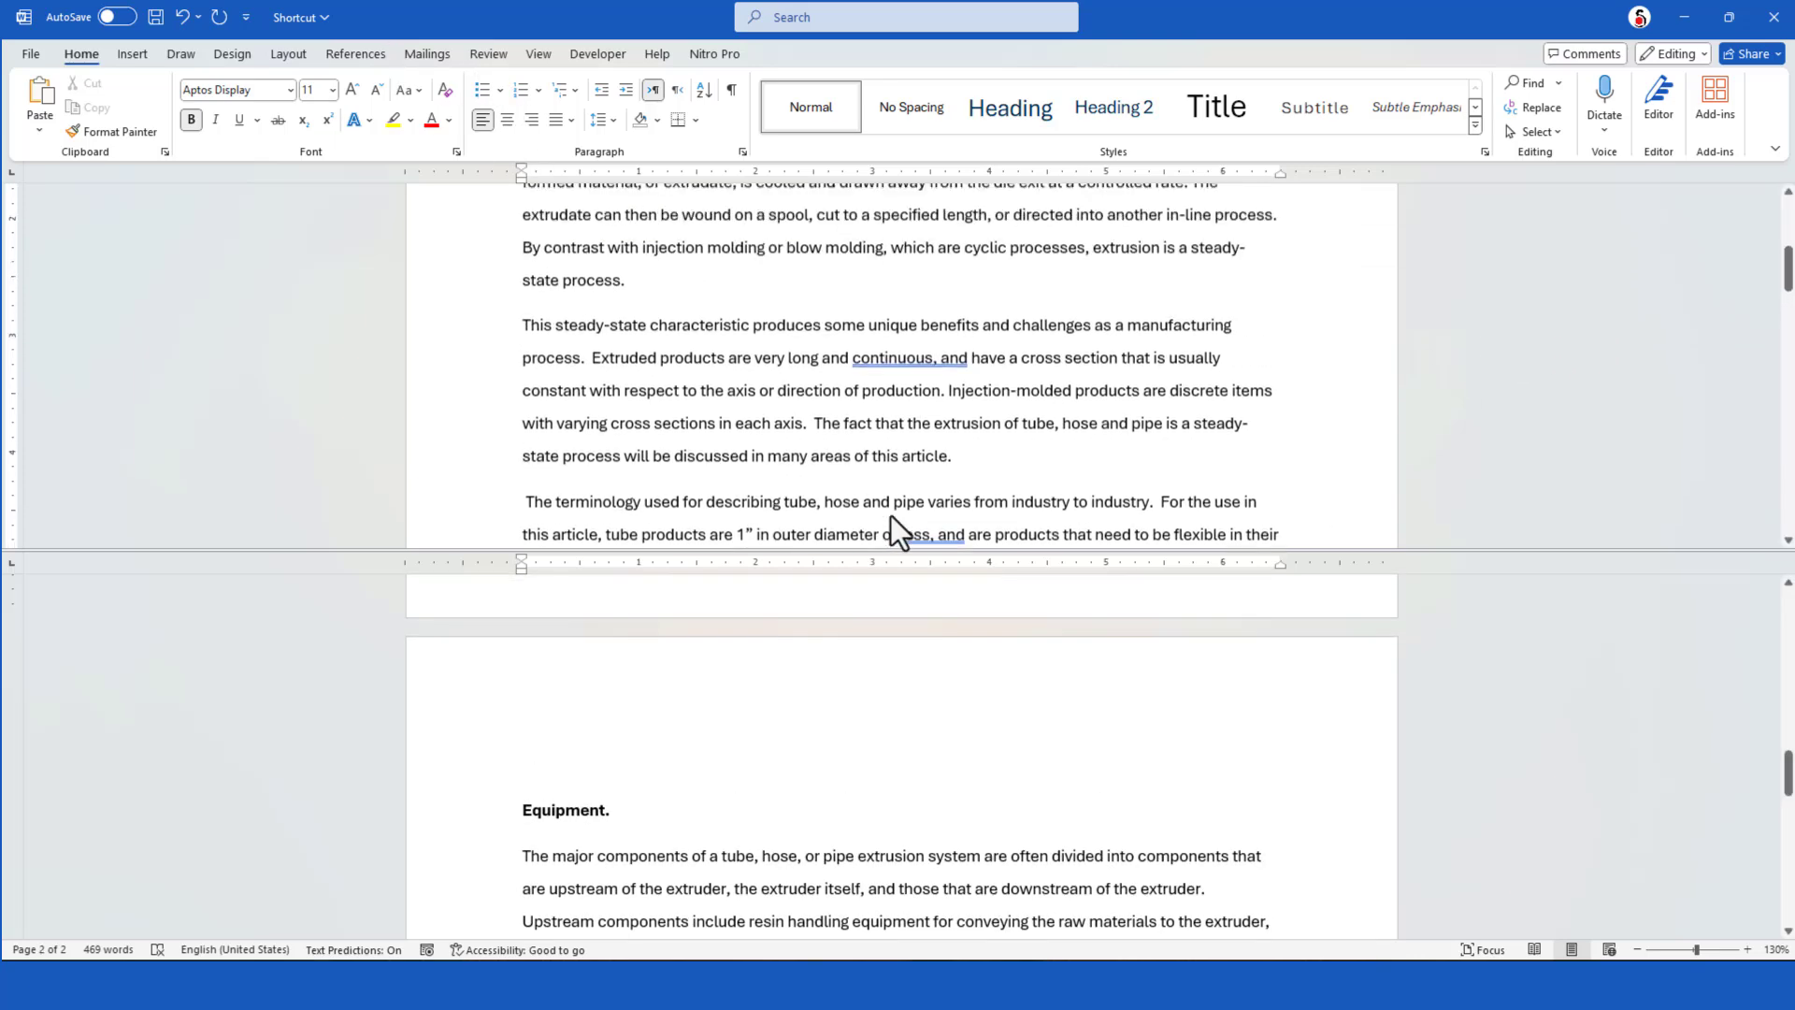
Remove the window split and look over the document in a single pane
{"action": "key", "text": "ctrl+alt+s"}
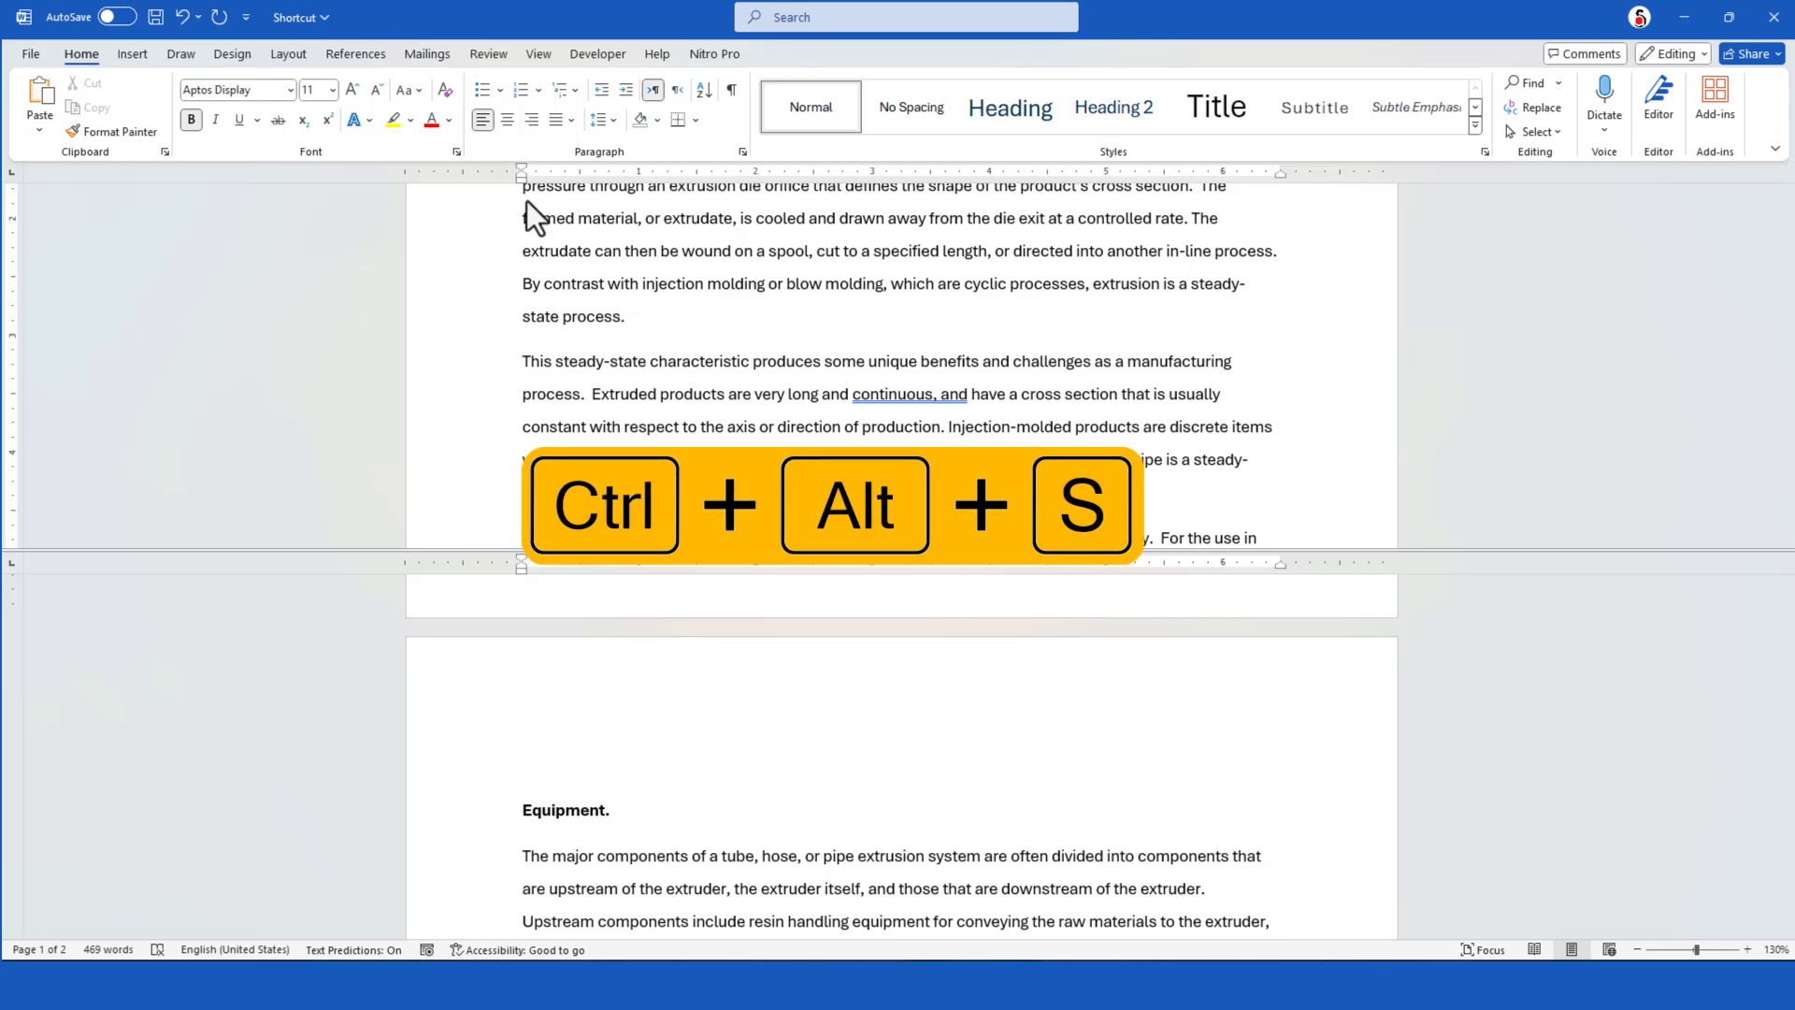
{"action": "key", "text": "ctrl+alt+s"}
{"action": "scroll", "coordinate": [901, 561], "scroll_direction": "down", "scroll_amount": 12}
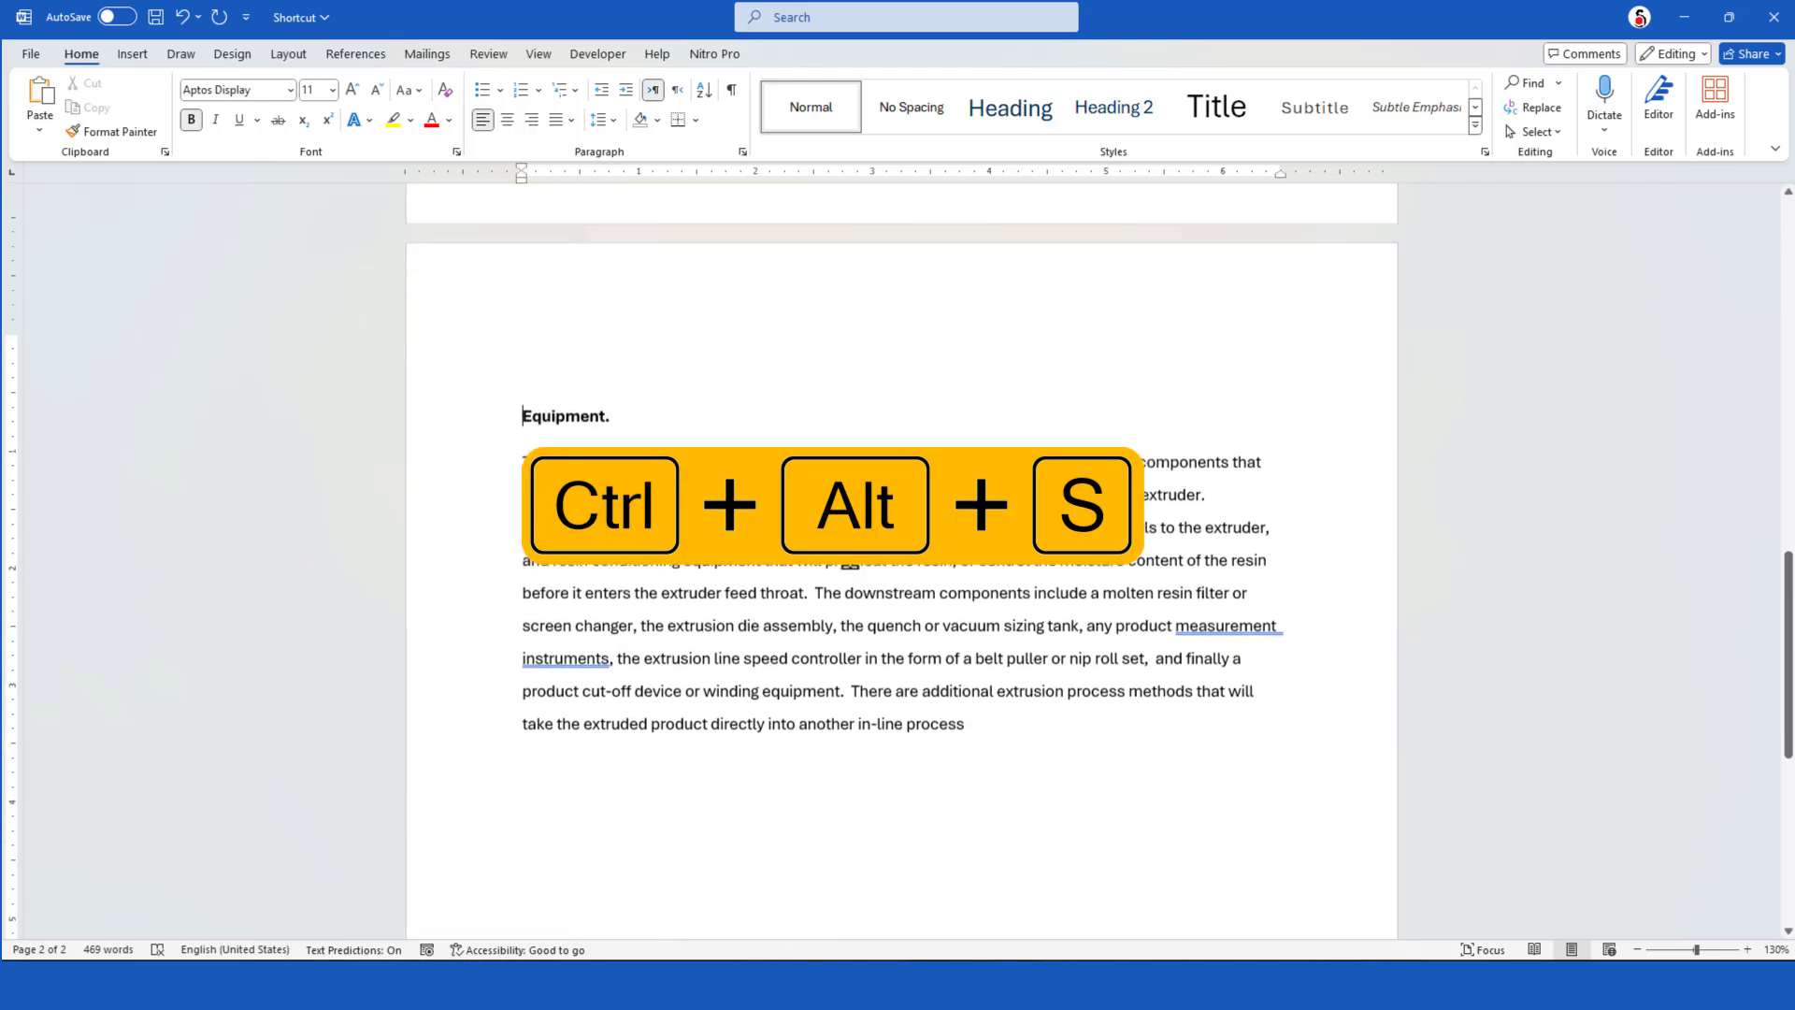
{"action": "scroll", "coordinate": [854, 561], "scroll_direction": "up", "scroll_amount": 12}
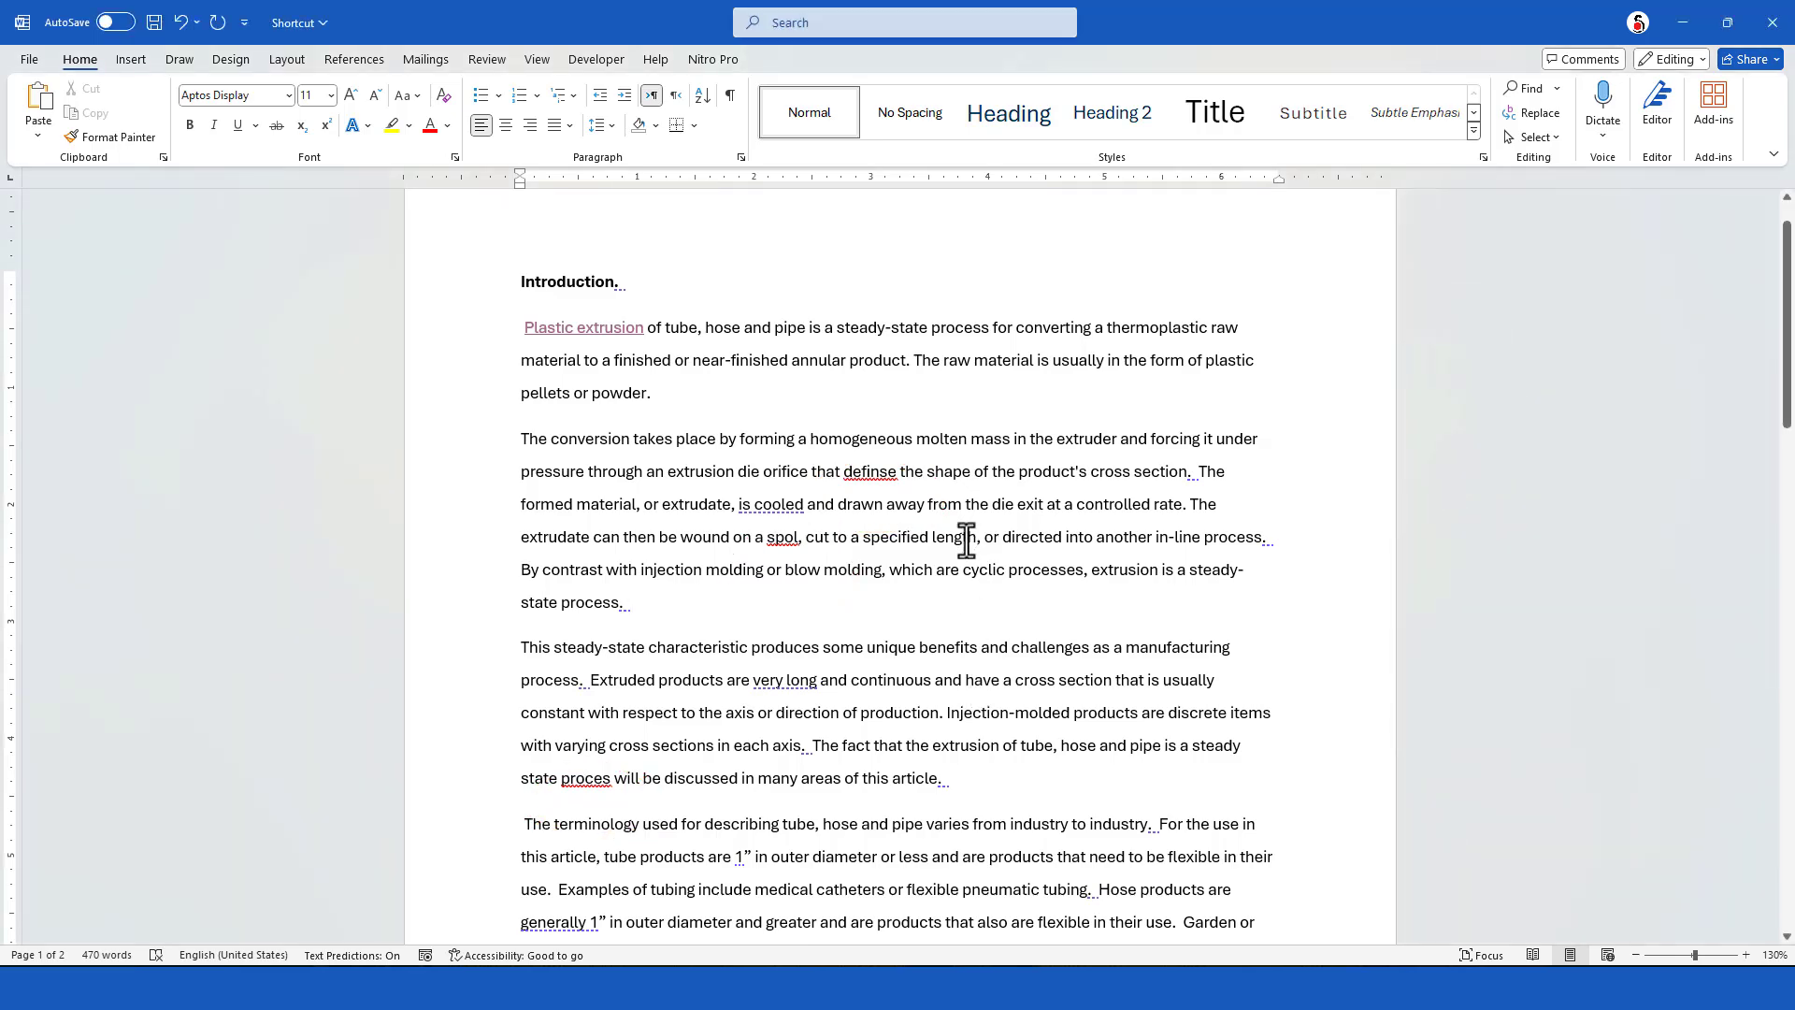
Run a spelling and grammar check, correct "proces" to "process" and accept the missing period after the final word "process"
{"action": "key", "text": "F7"}
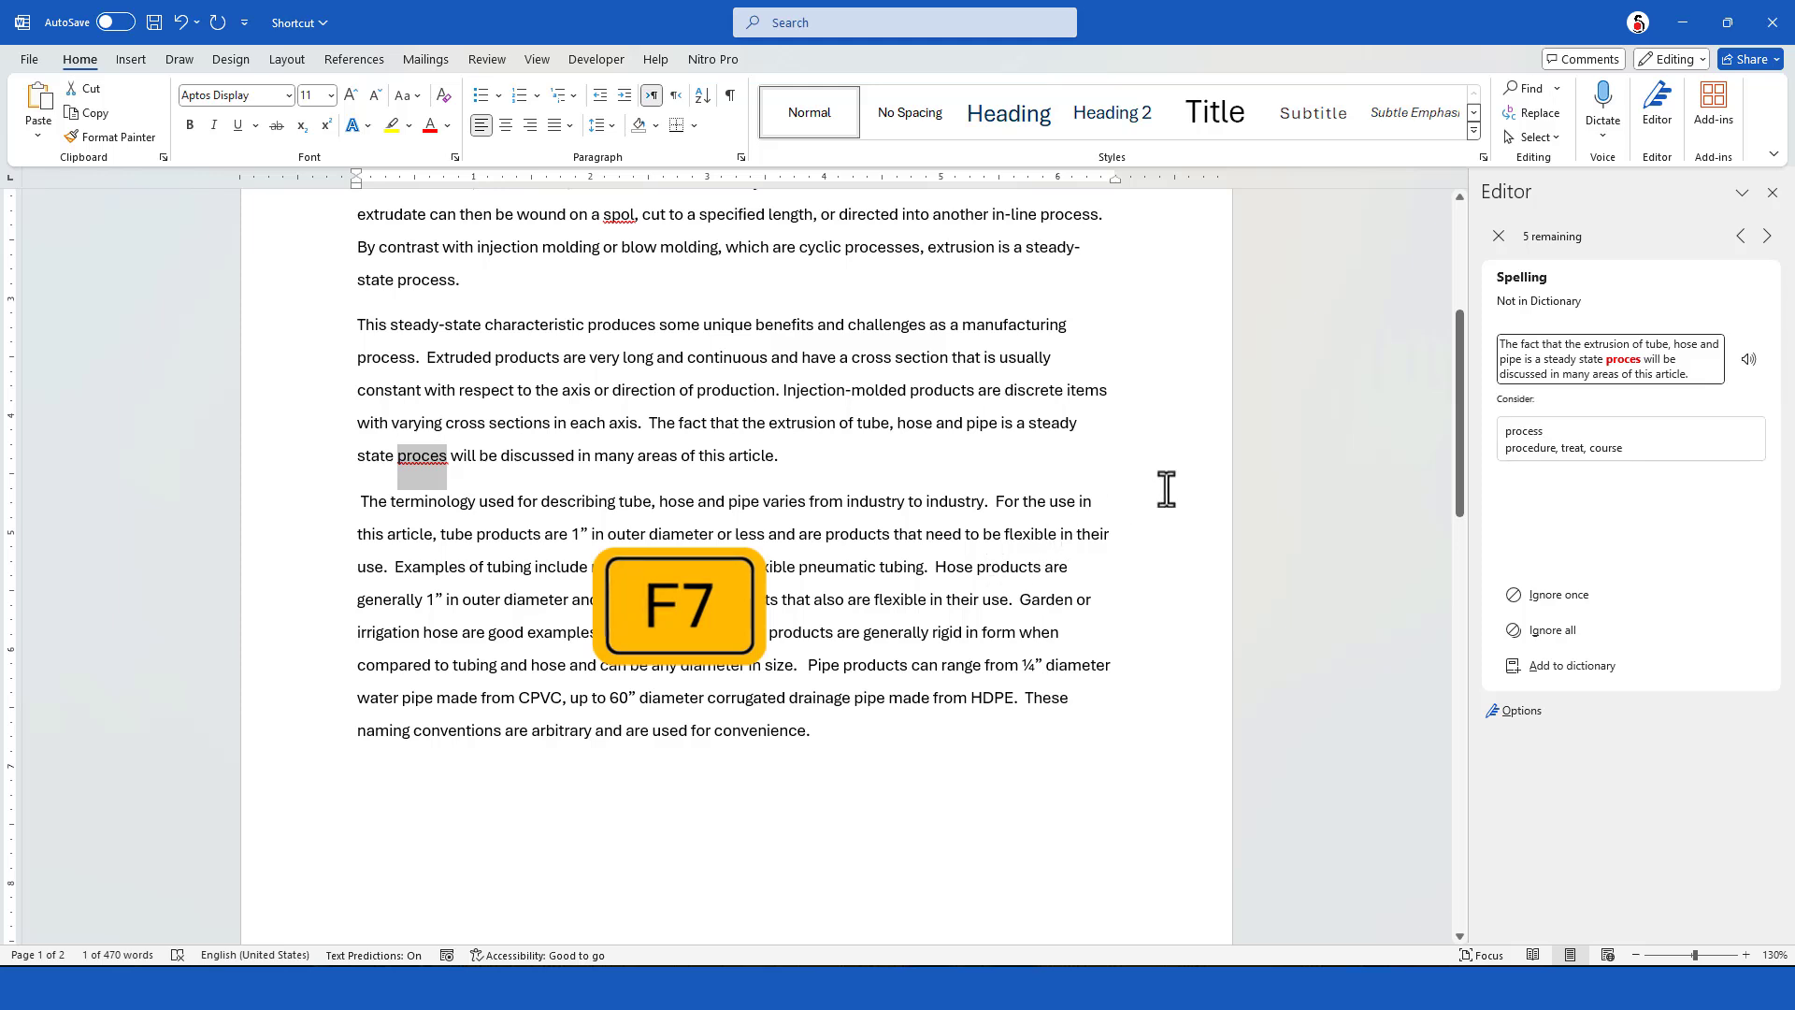
{"action": "scroll", "coordinate": [721, 487], "scroll_direction": "up", "scroll_amount": 3}
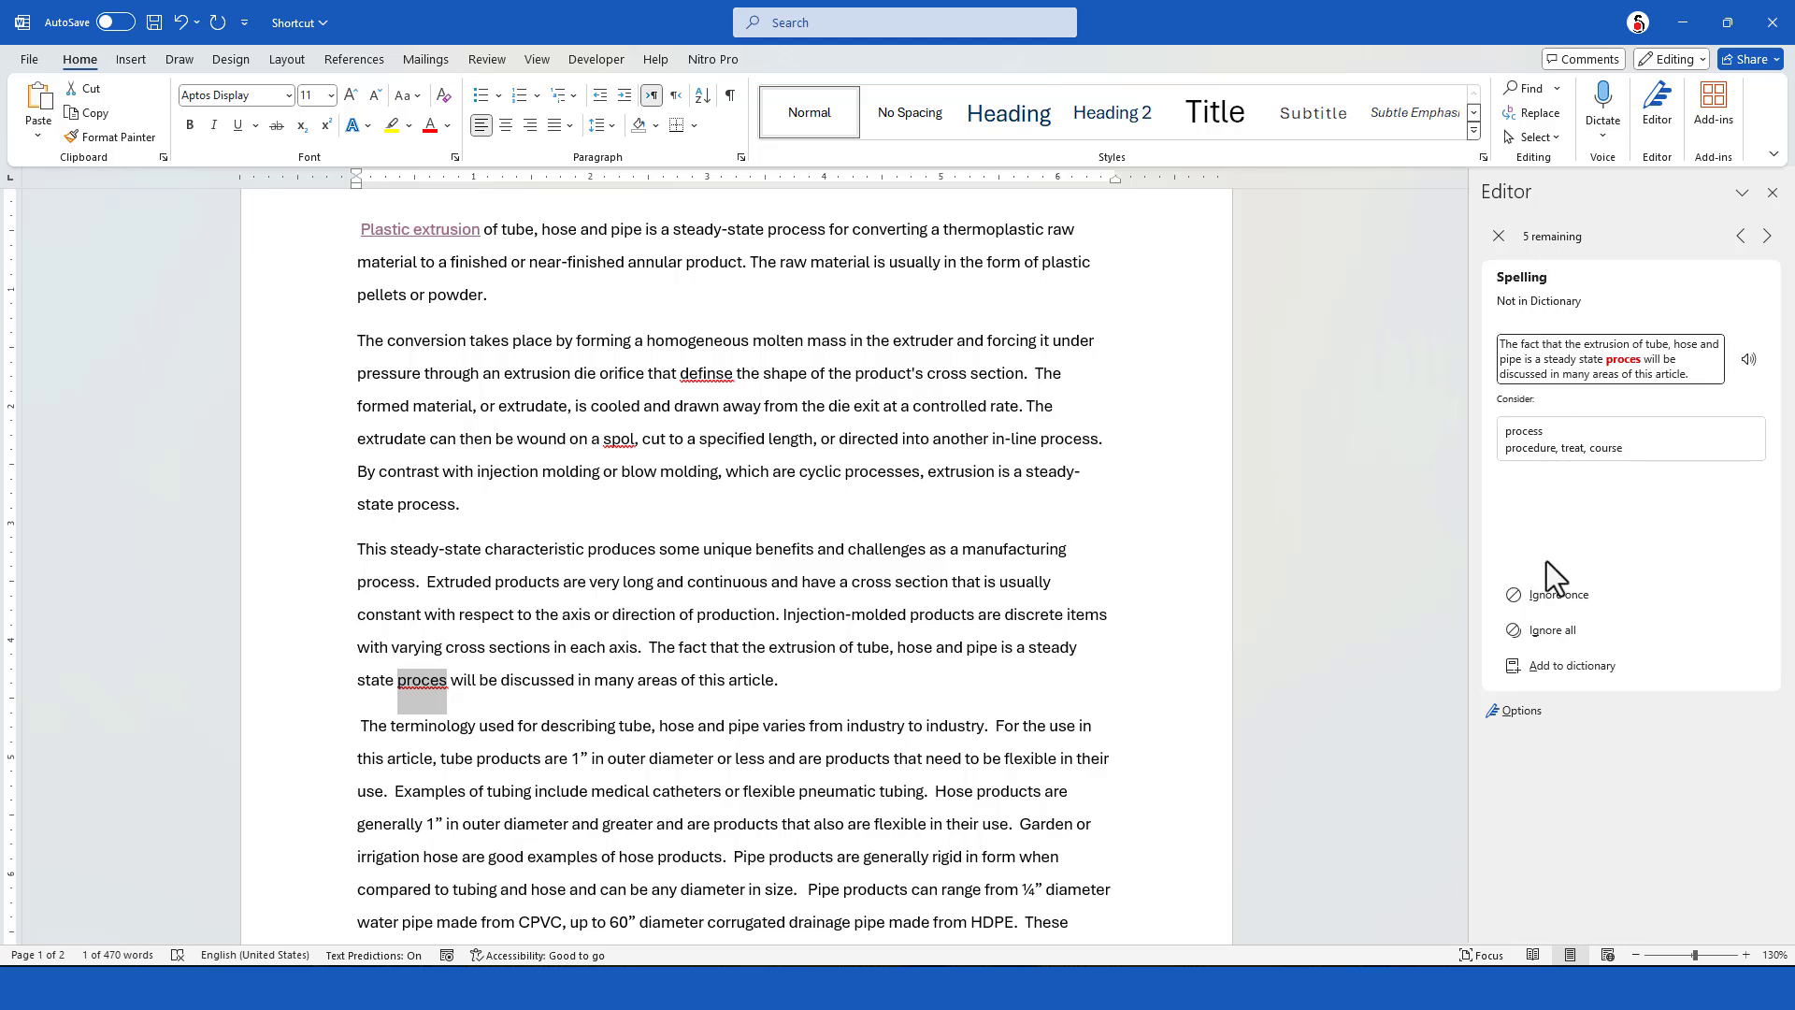
{"action": "left_click", "coordinate": [1541, 440]}
{"action": "left_click", "coordinate": [1580, 448]}
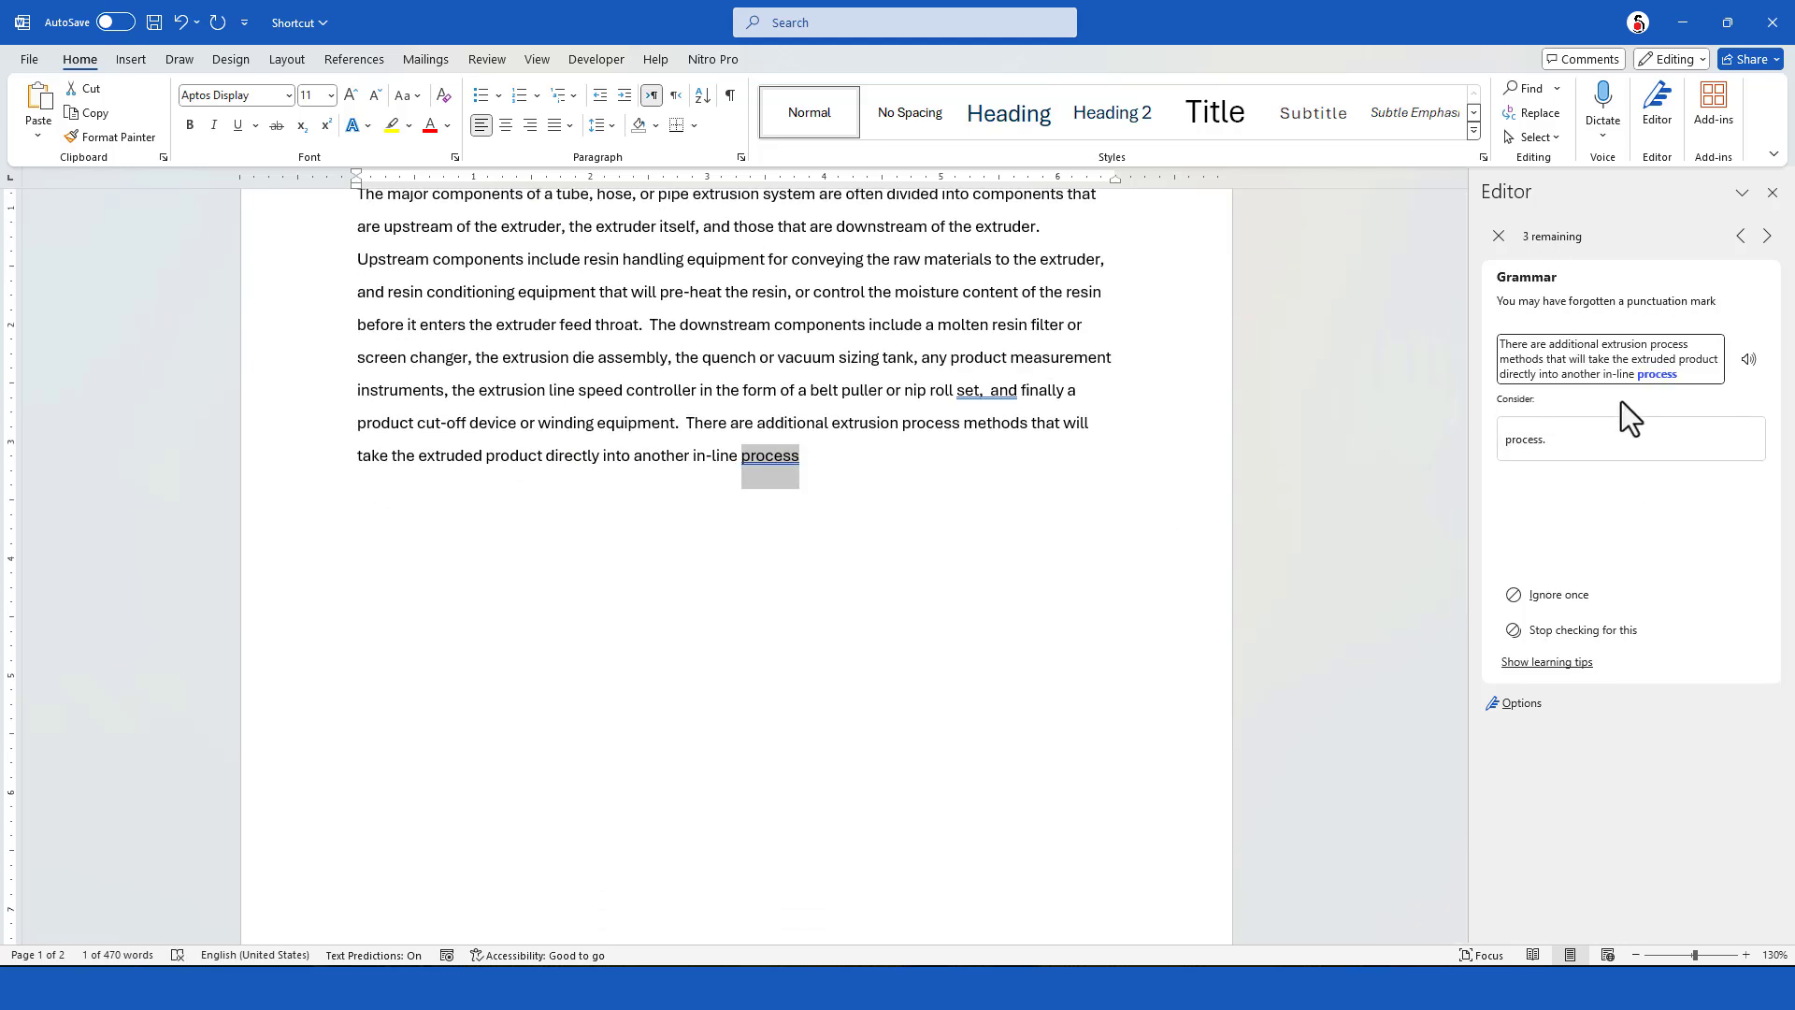
{"action": "left_click", "coordinate": [1629, 436]}
Change all occurrences of "definse" to "define" and correct "spol" to "spool" in the second paragraph
{"action": "left_click", "coordinate": [1750, 439]}
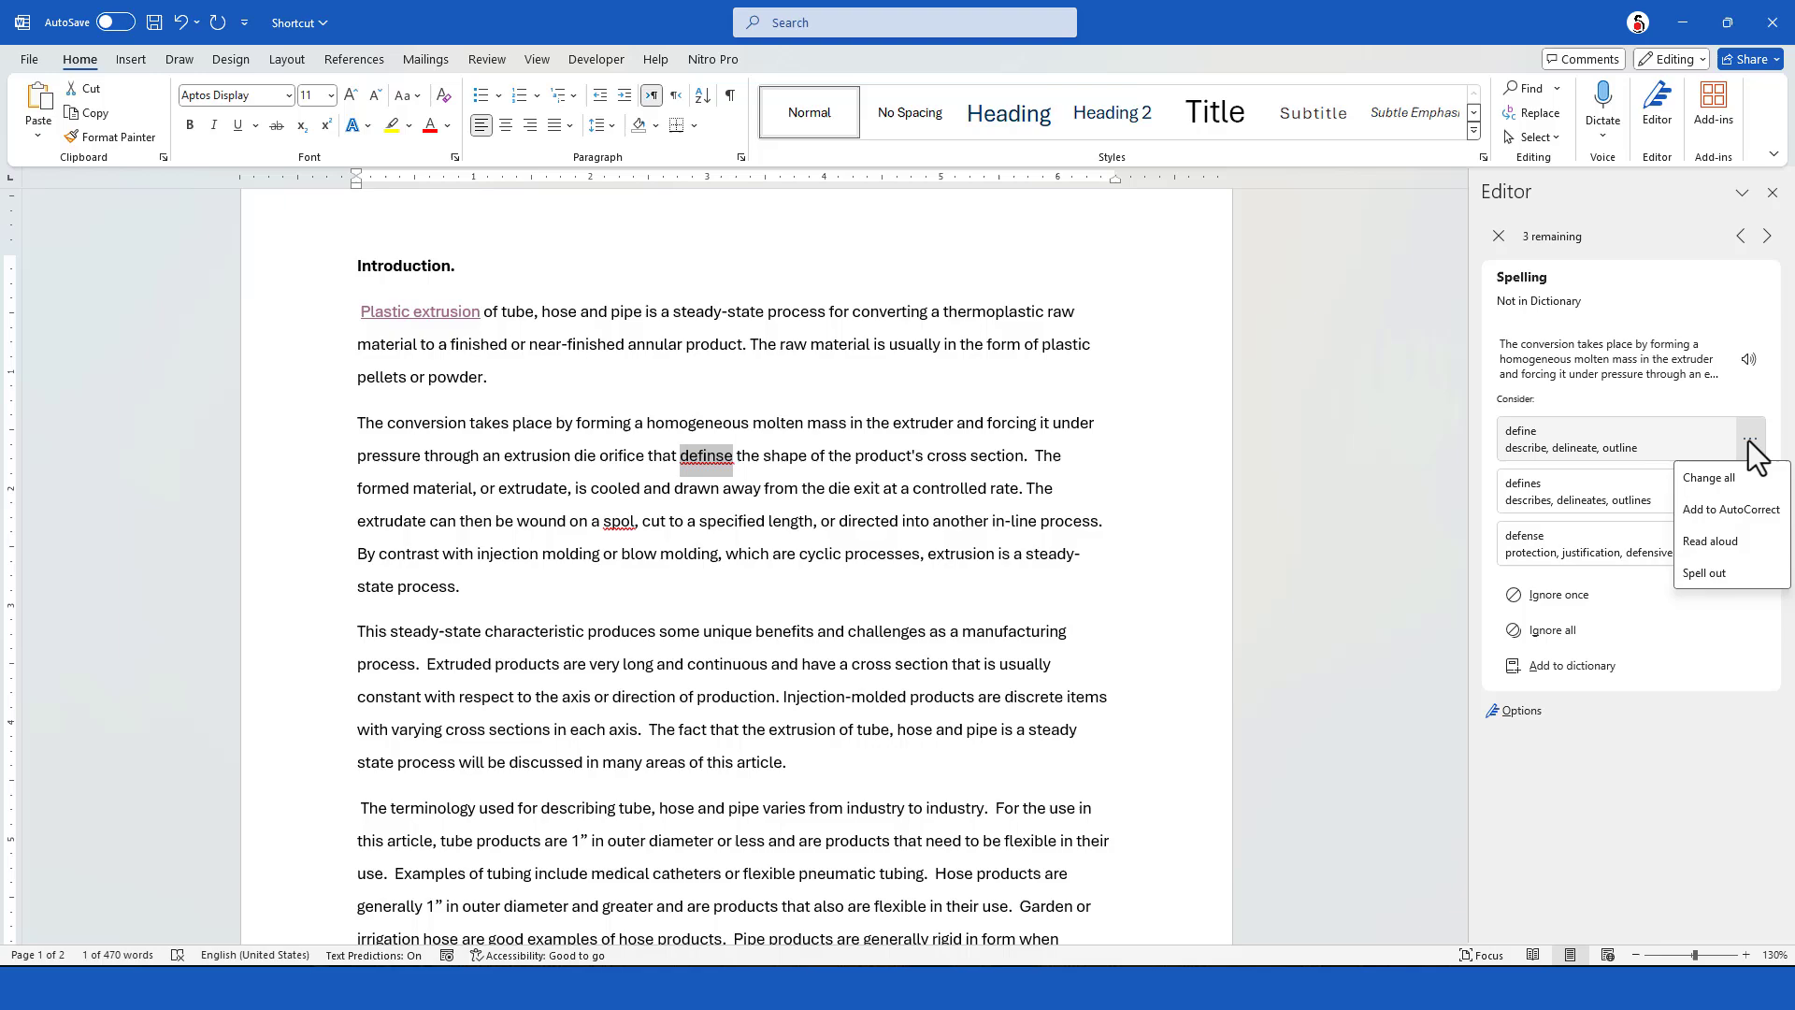
{"action": "left_click", "coordinate": [1716, 478]}
{"action": "left_click", "coordinate": [1587, 439]}
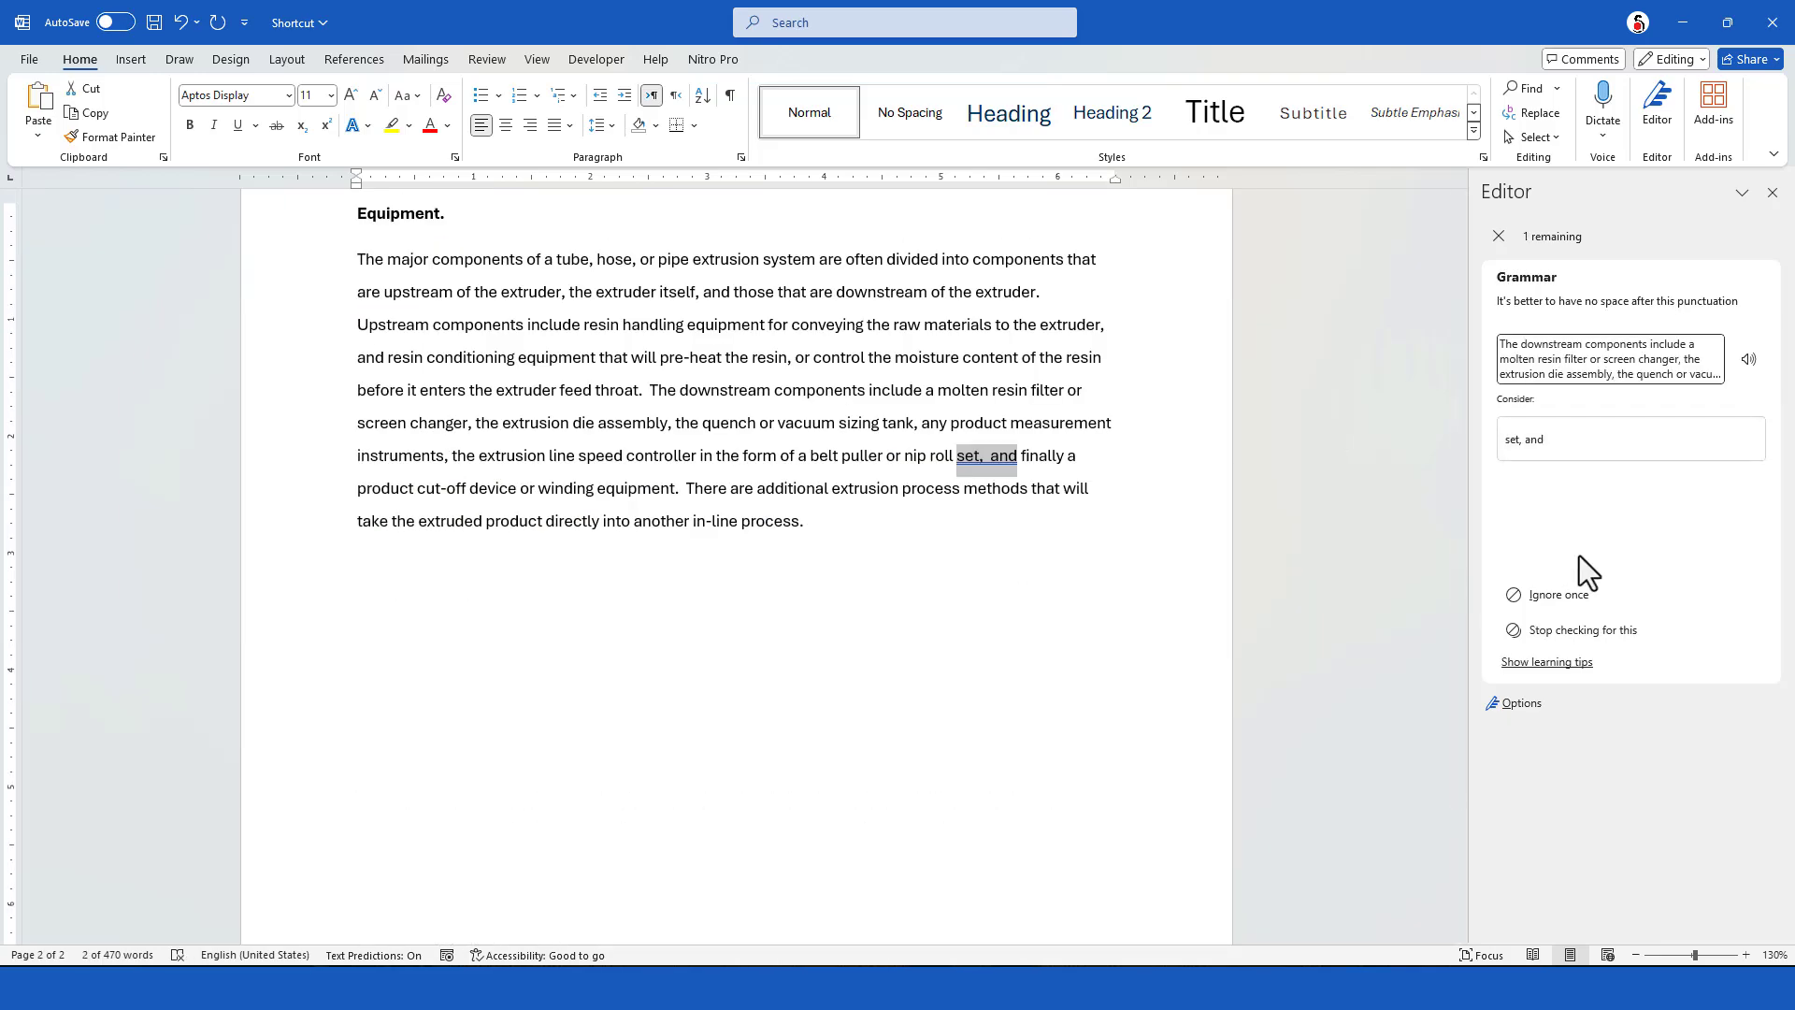
Resolve the remaining grammar suggestion about the spacing in "set, and" and look over the checked document
{"action": "left_click", "coordinate": [1579, 561]}
{"action": "scroll", "coordinate": [947, 590], "scroll_direction": "up", "scroll_amount": 8}
{"action": "scroll", "coordinate": [949, 590], "scroll_direction": "down", "scroll_amount": 3}
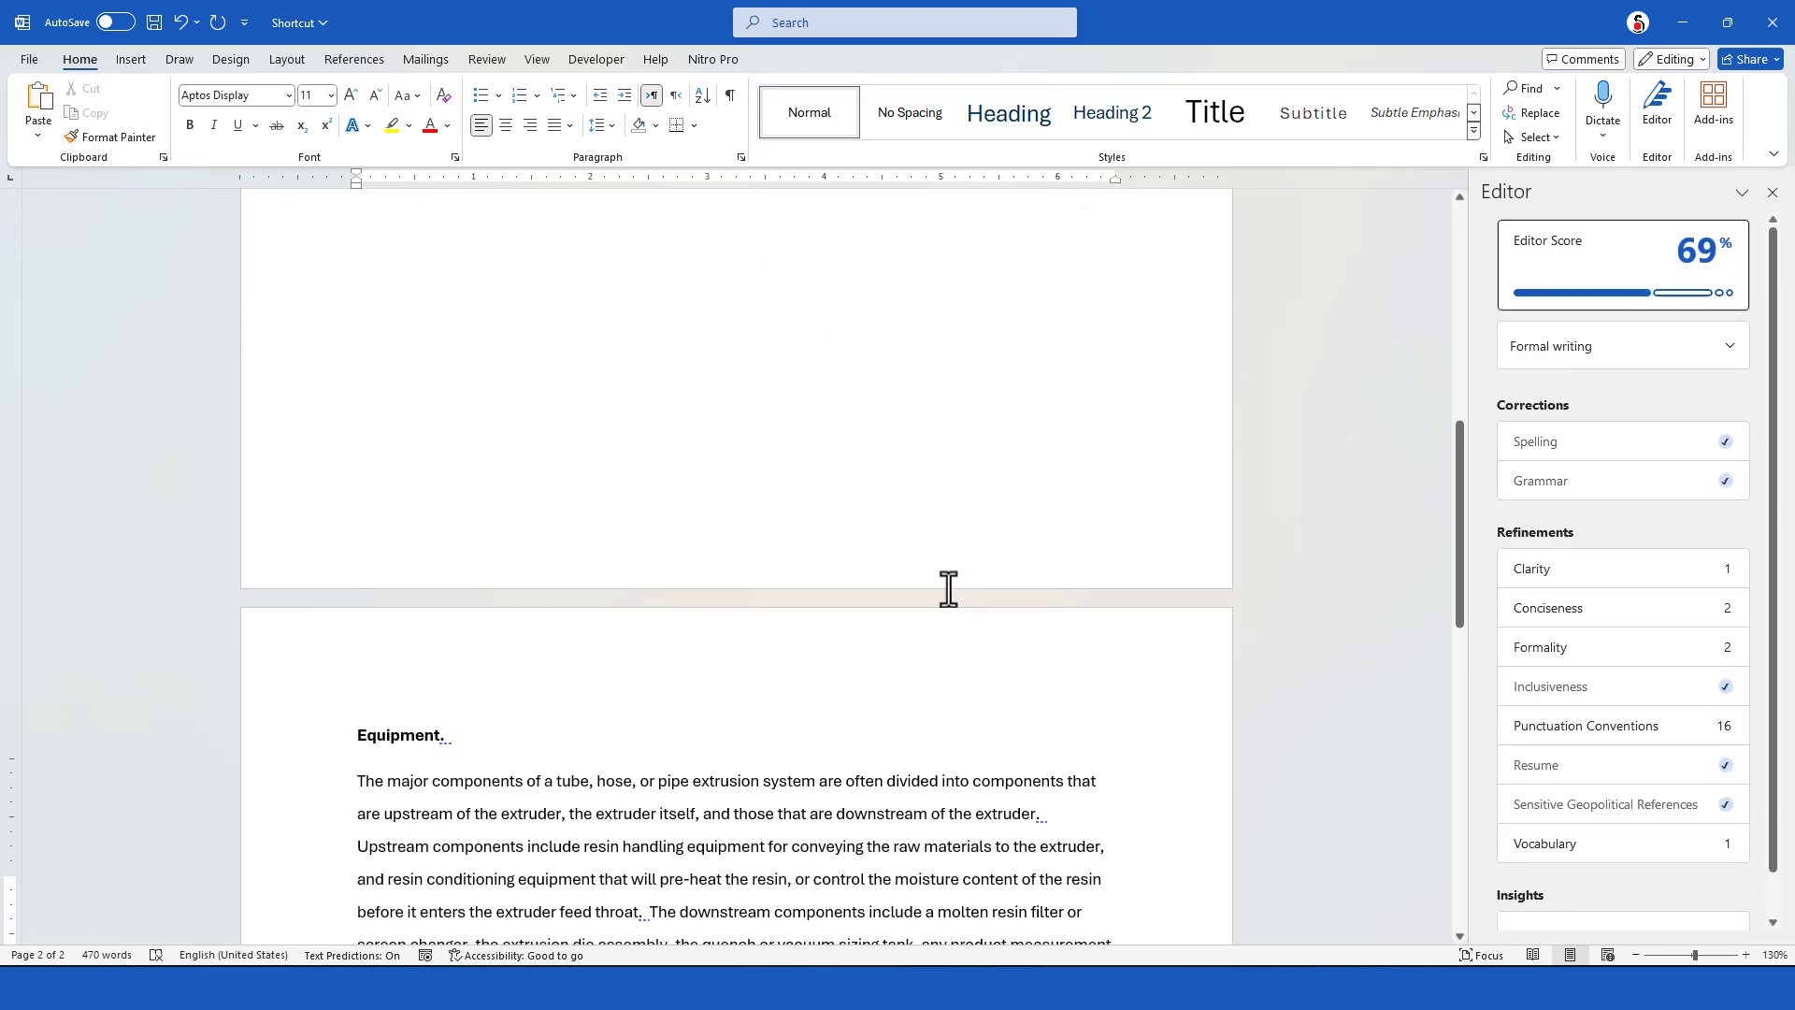
{"action": "scroll", "coordinate": [949, 590], "scroll_direction": "up", "scroll_amount": 6}
{"action": "scroll", "coordinate": [949, 590], "scroll_direction": "up", "scroll_amount": 3}
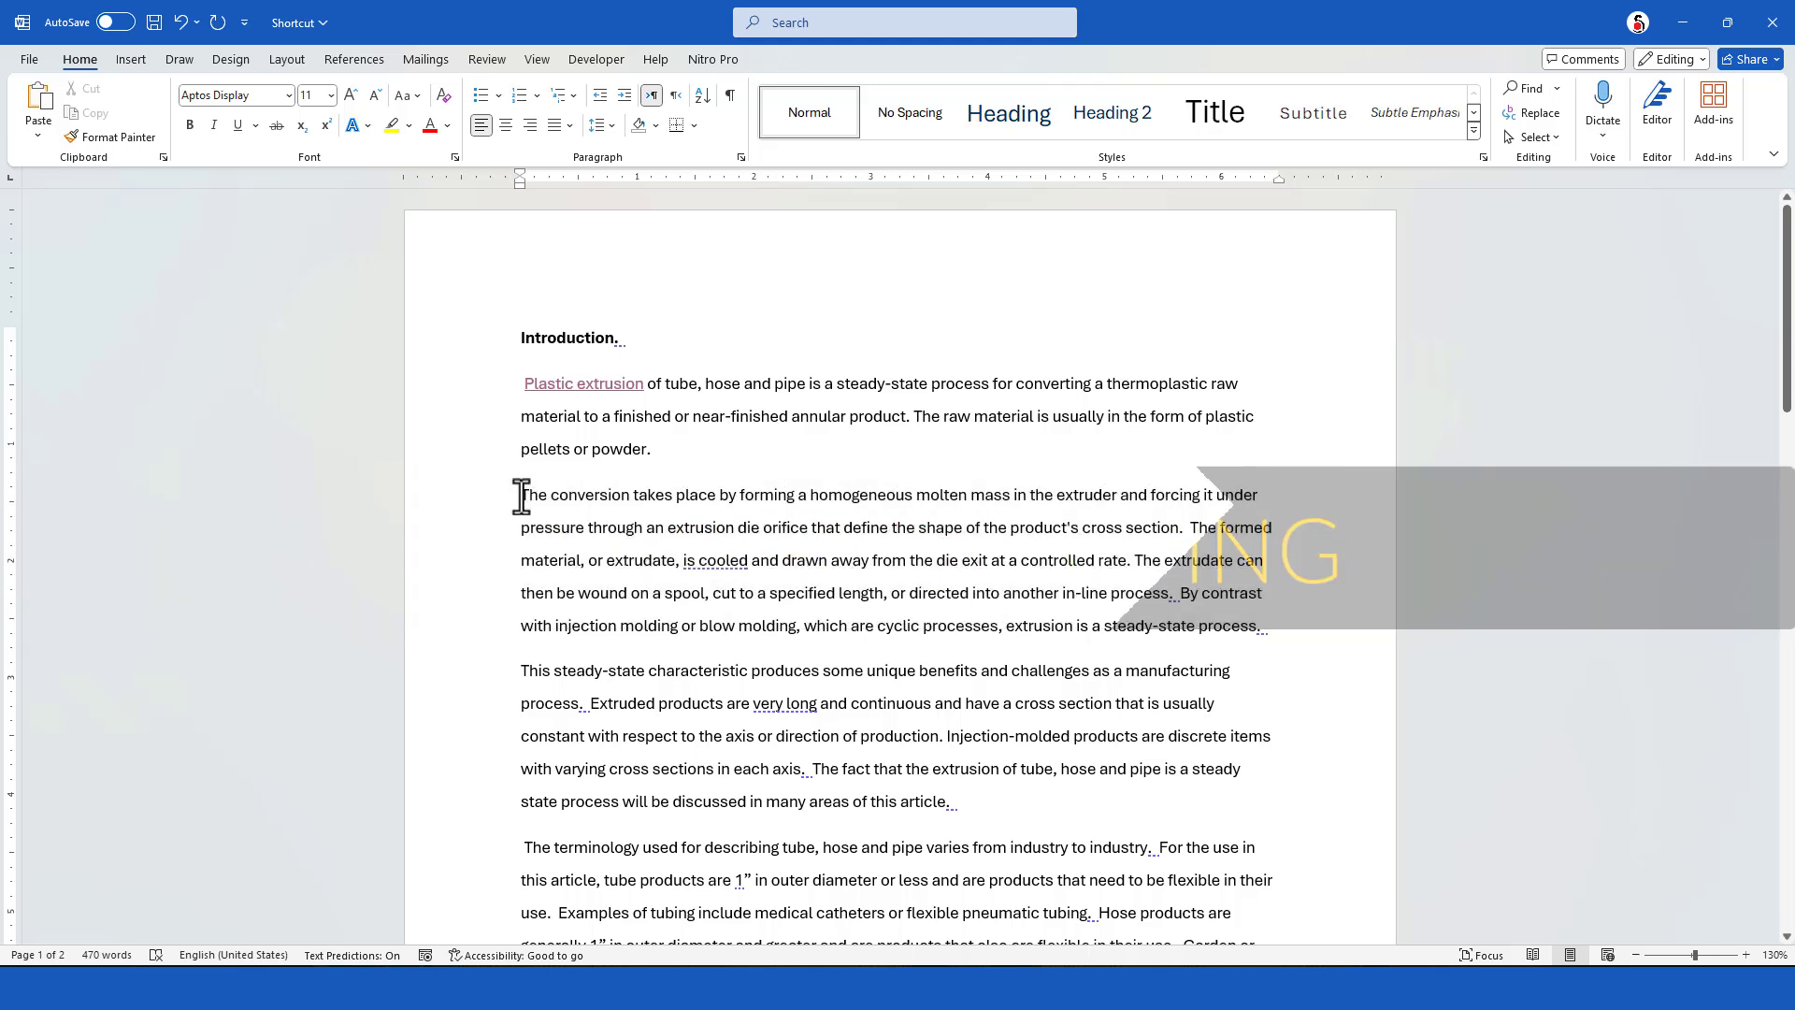
Increase the font size of the second paragraph's first sentence, starting "The conversion takes place", to 15
{"action": "left_click_drag", "start_coordinate": [521, 494], "coordinate": [1188, 530]}
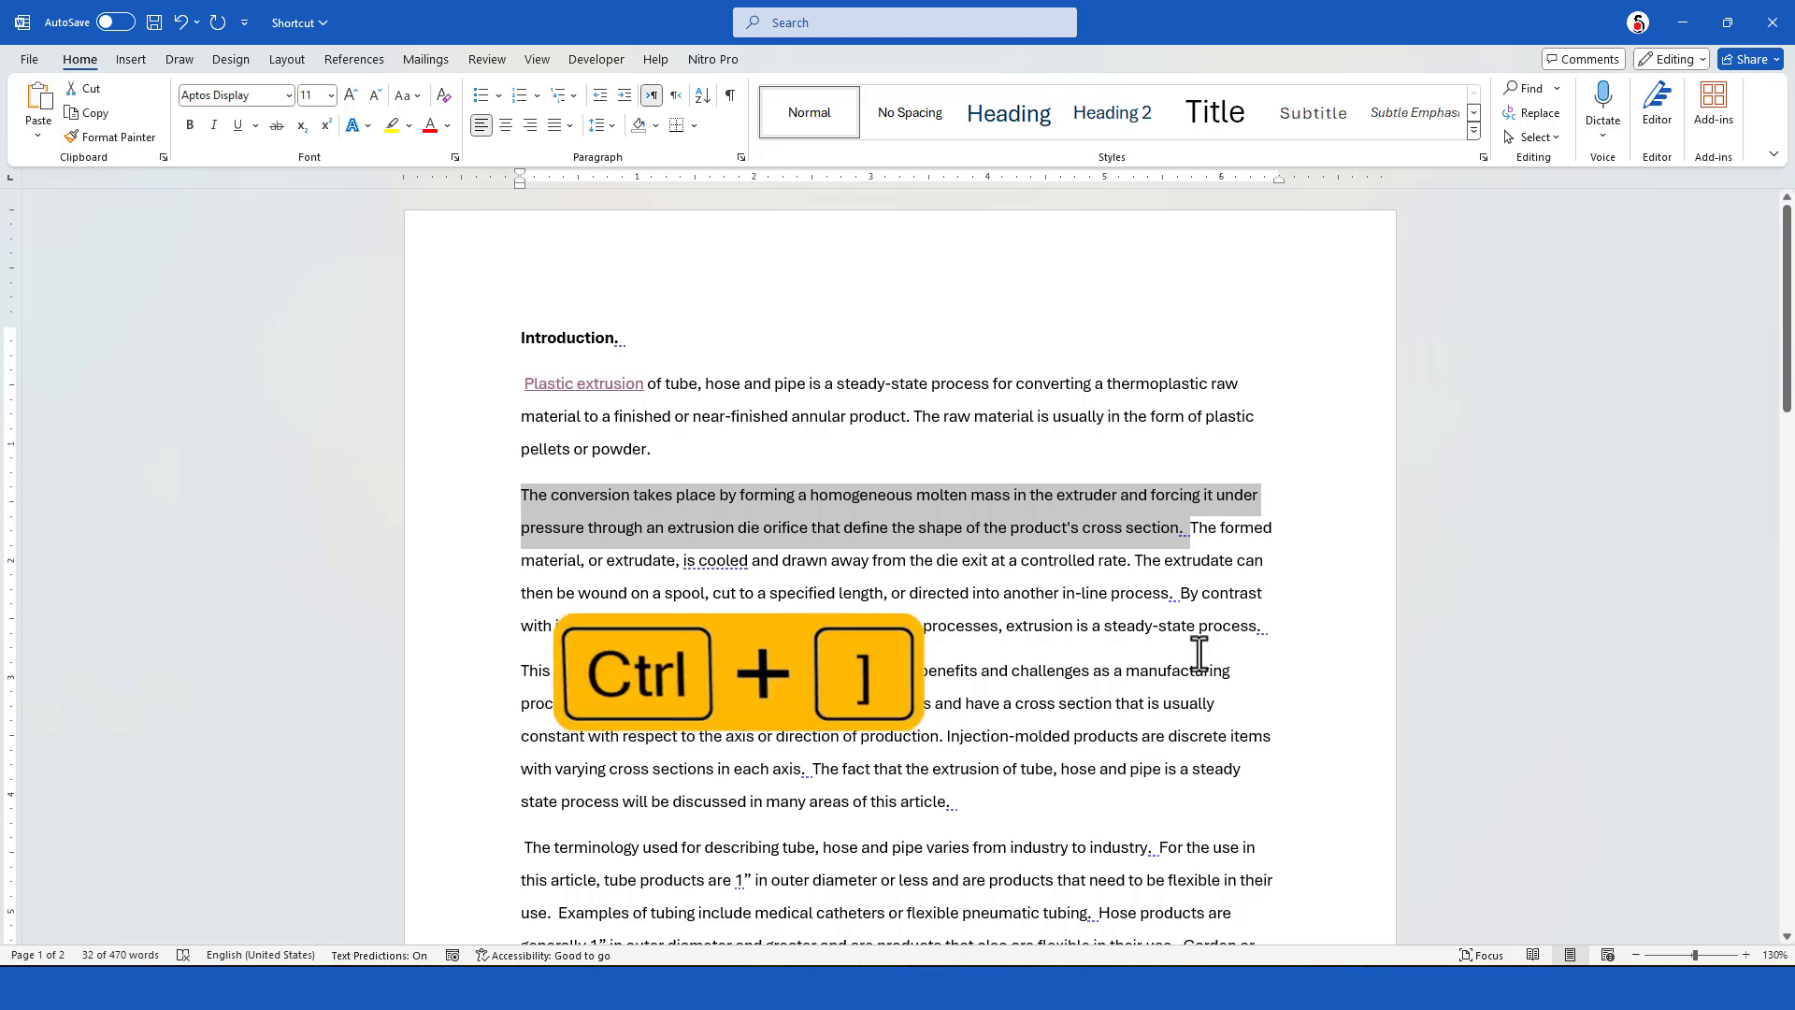
{"action": "key", "text": "ctrl+bracketright"}
{"action": "key", "text": "ctrl+bracketright"}
{"action": "key", "text": "ctrl+bracketright"}
{"action": "key", "text": "ctrl+bracketright"}
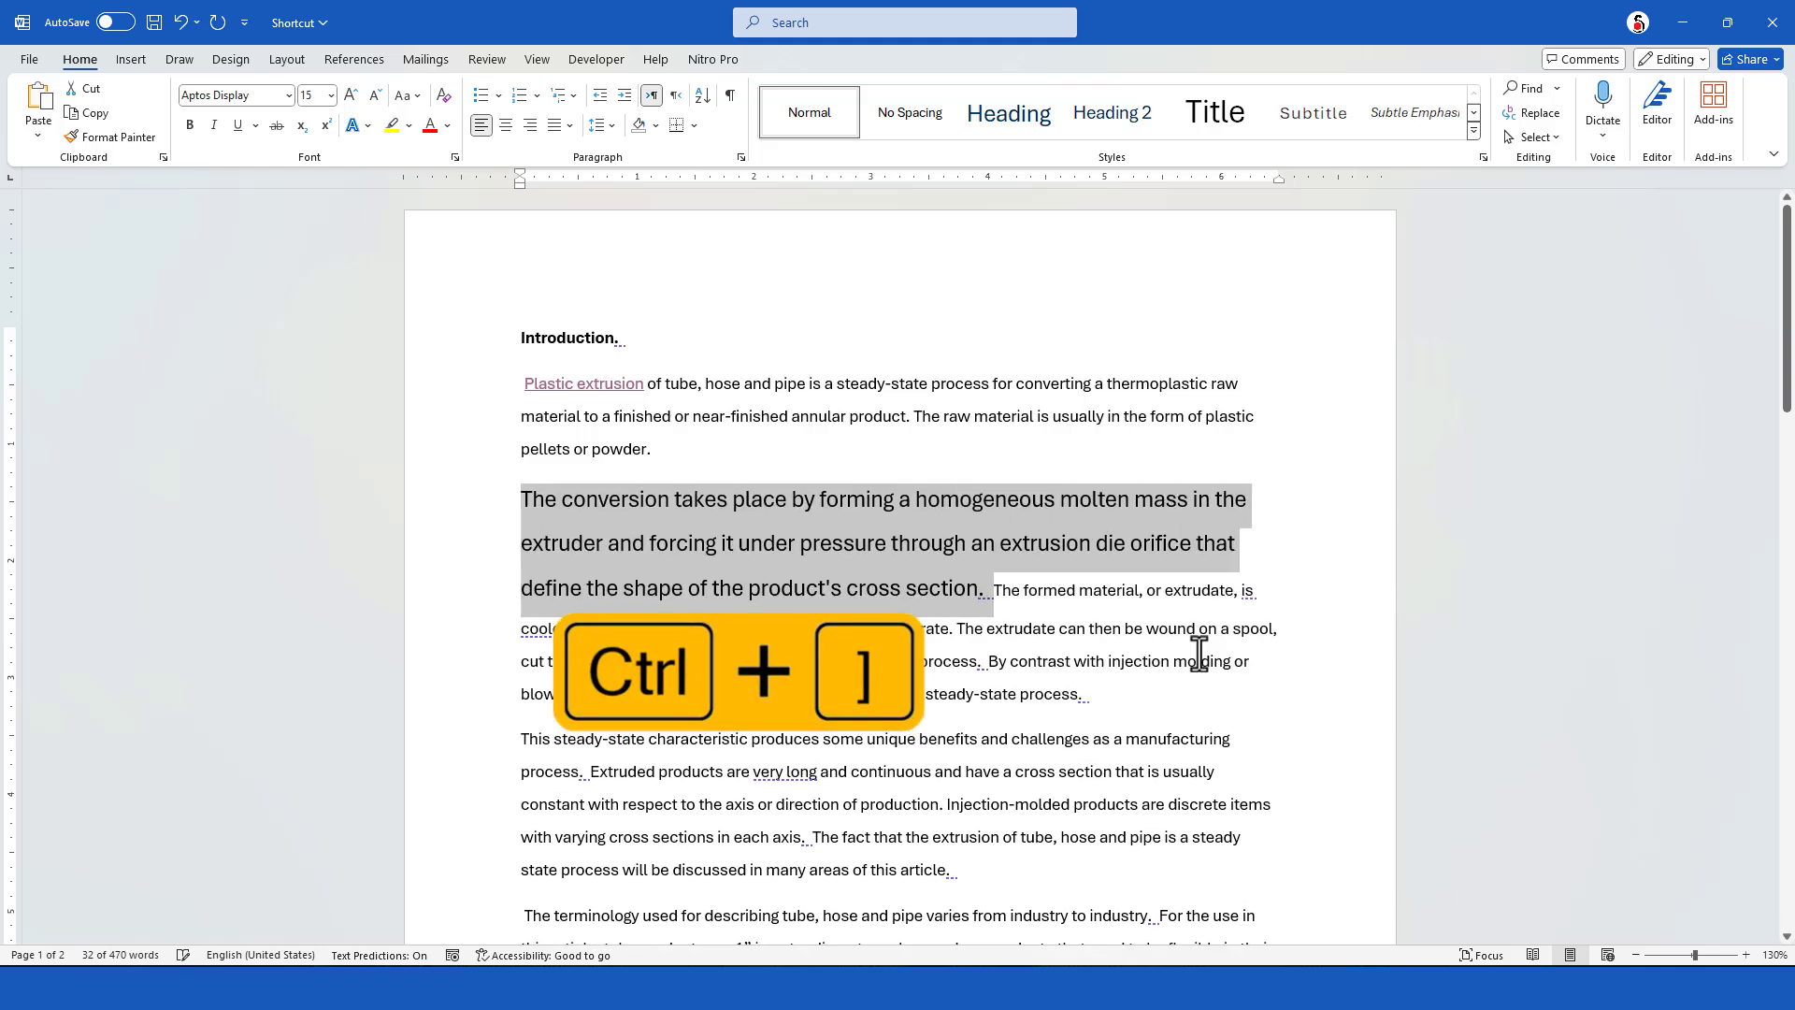
Decrease the font size of the sentence starting "The conversion takes place" to 10
{"action": "key", "text": "ctrl+bracketleft"}
{"action": "key", "text": "ctrl+bracketleft"}
{"action": "key", "text": "ctrl+bracketleft"}
{"action": "key", "text": "ctrl+bracketleft"}
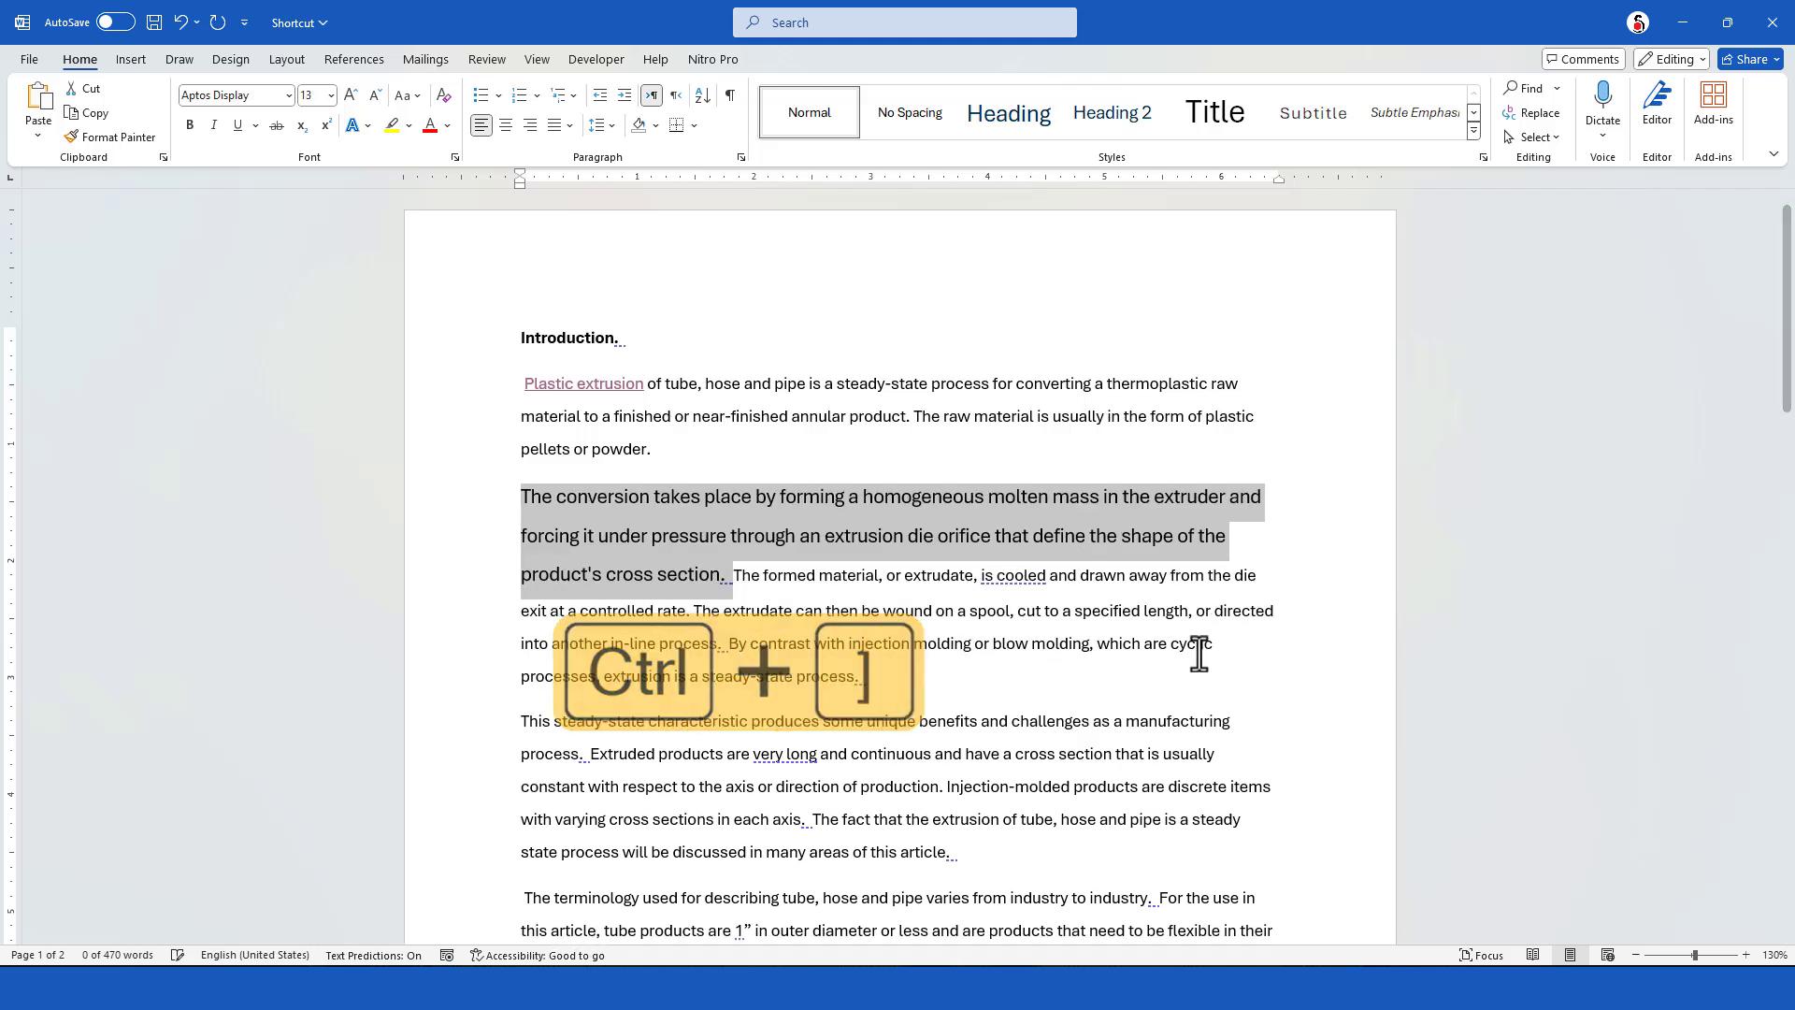
{"action": "key", "text": "ctrl+bracketleft"}
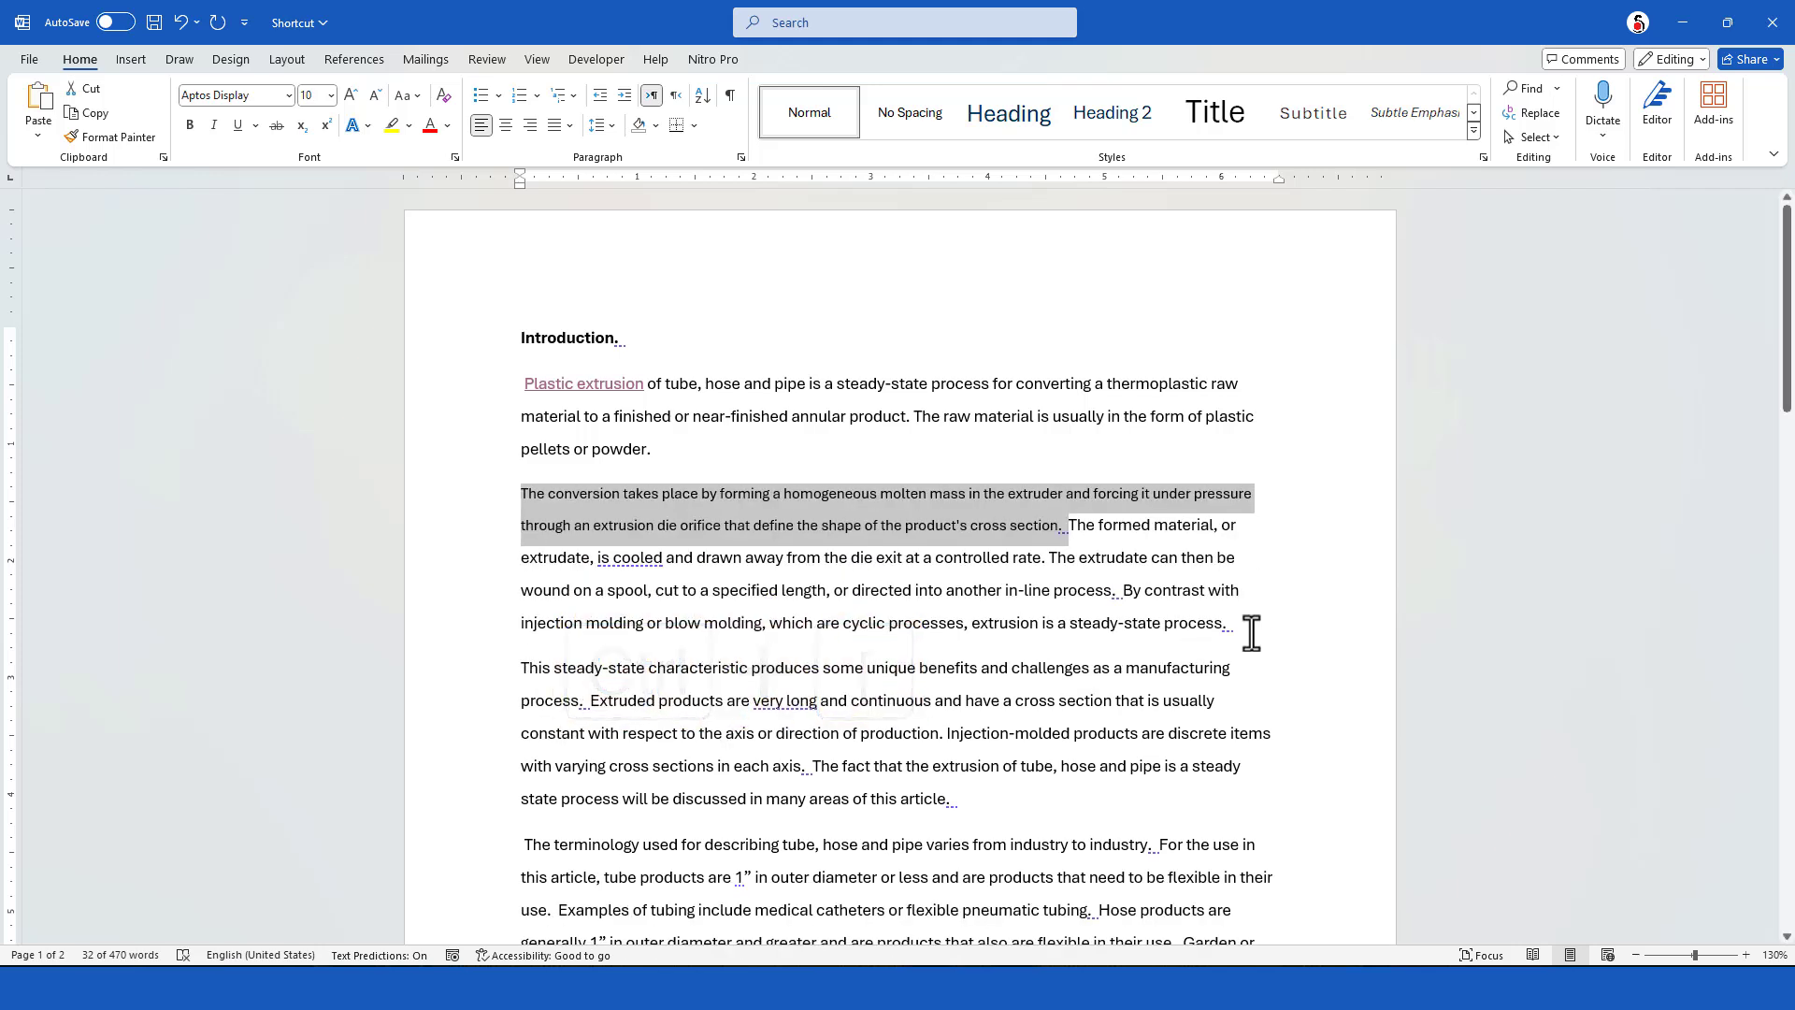
Increase the font size of individual words in the second paragraph, starting with "extrudate" and continuing at "blow molding"
{"action": "left_click", "coordinate": [1106, 559]}
{"action": "key", "text": "ctrl+bracketright"}
{"action": "key", "text": "ctrl+bracketright"}
{"action": "key", "text": "ctrl+bracketright"}
{"action": "key", "text": "ctrl+bracketright"}
{"action": "key", "text": "ctrl+bracketright"}
{"action": "key", "text": "ctrl+bracketright"}
{"action": "key", "text": "ctrl+bracketright"}
{"action": "key", "text": "ctrl+bracketright"}
{"action": "key", "text": "ctrl+bracketright"}
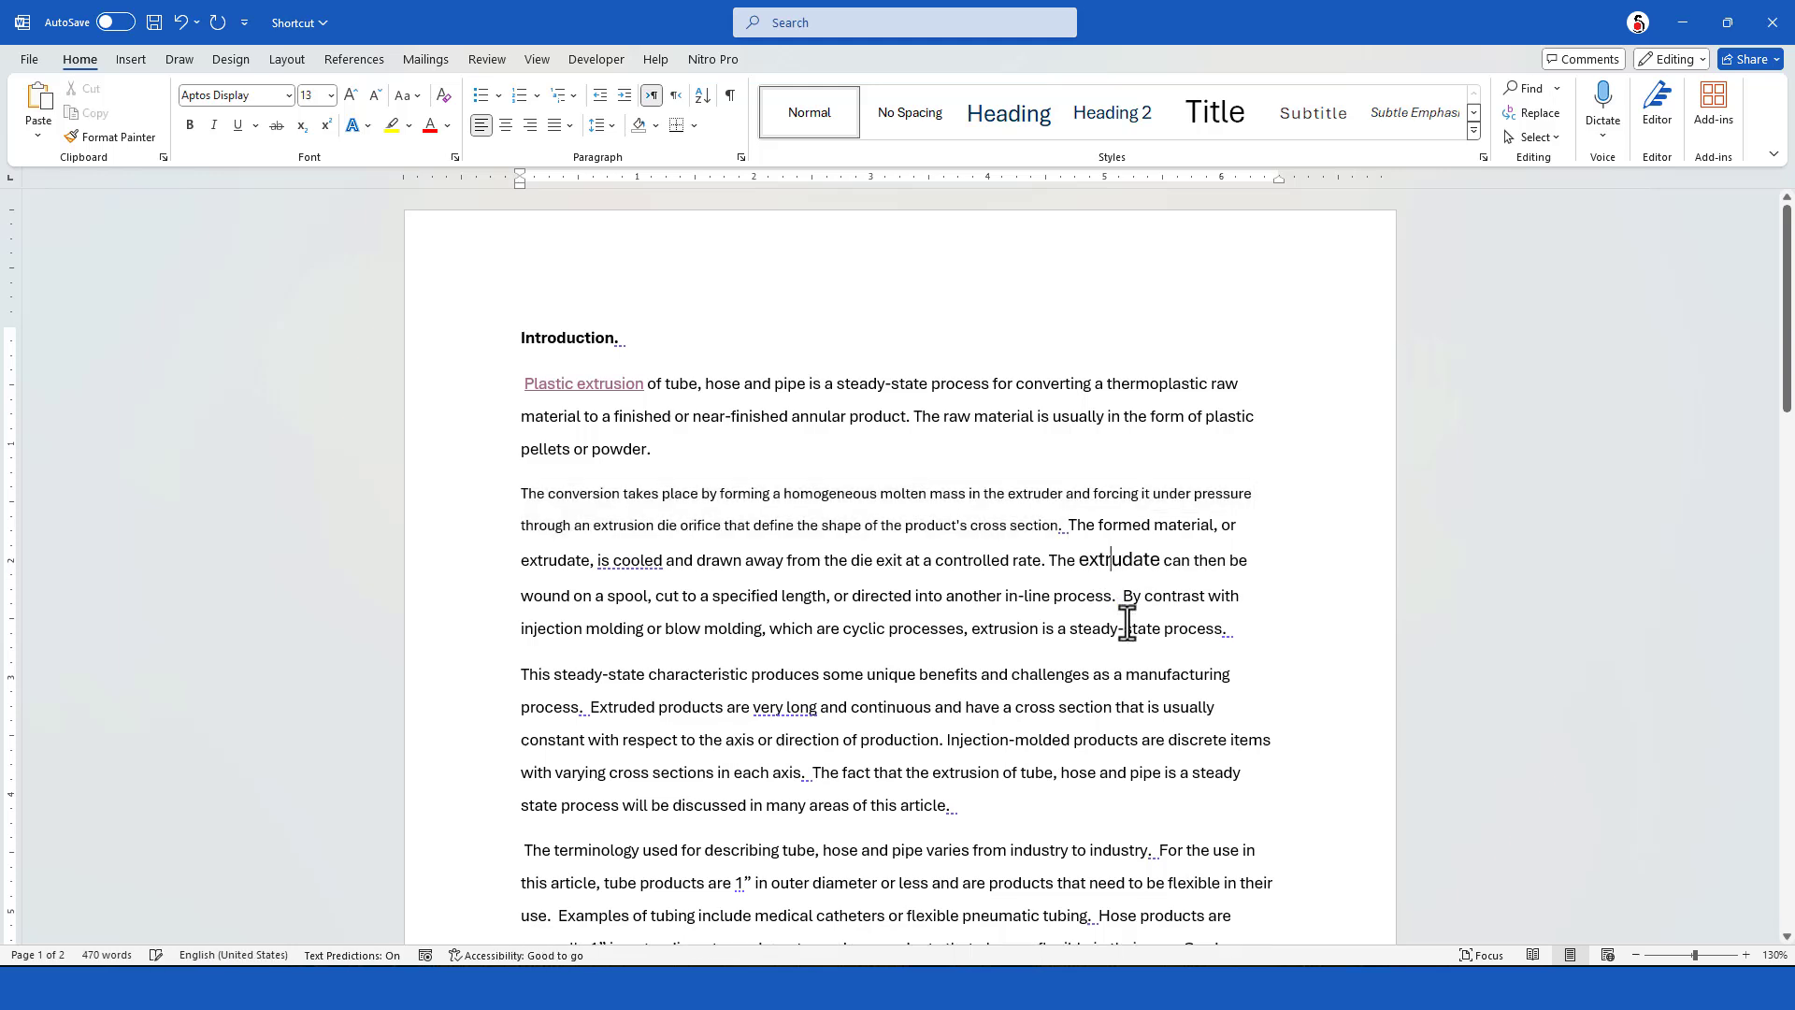
{"action": "left_click", "coordinate": [709, 652]}
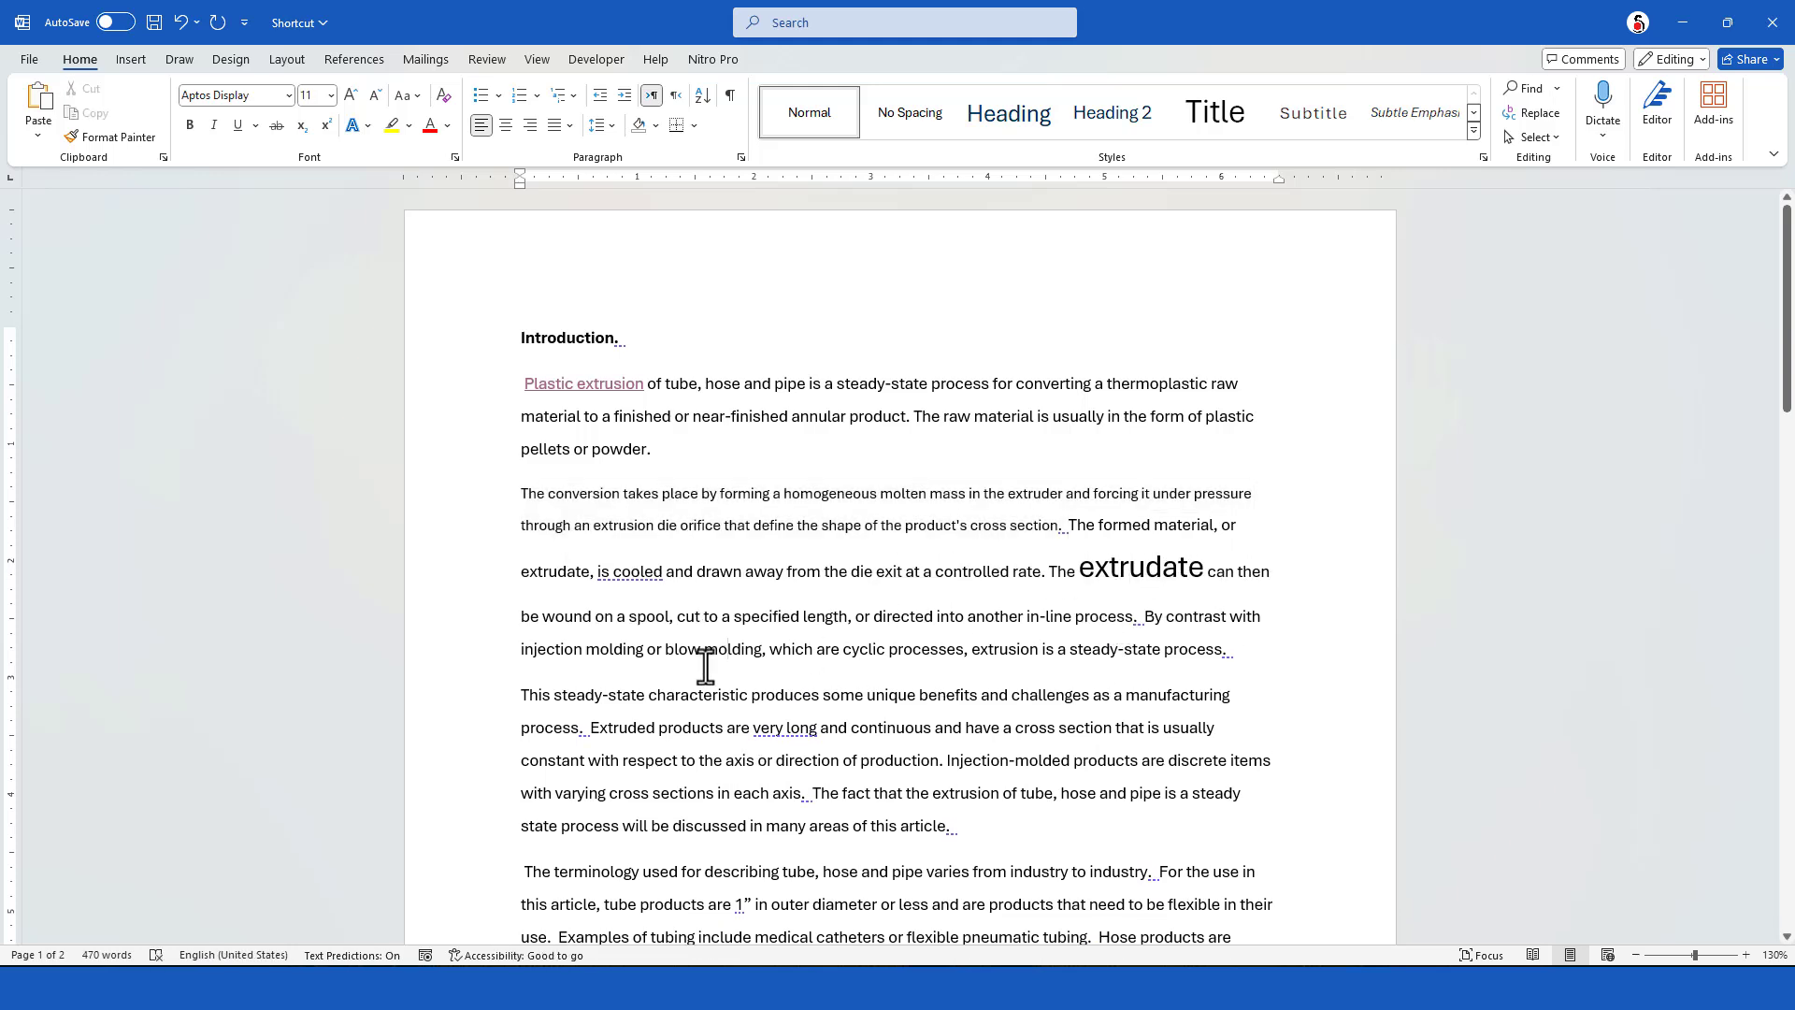
{"action": "key", "text": "ctrl+bracketright"}
{"action": "key", "text": "ctrl+bracketright"}
{"action": "key", "text": "ctrl+bracketright"}
{"action": "key", "text": "ctrl+bracketright"}
{"action": "key", "text": "ctrl+bracketright"}
{"action": "key", "text": "ctrl+bracketright"}
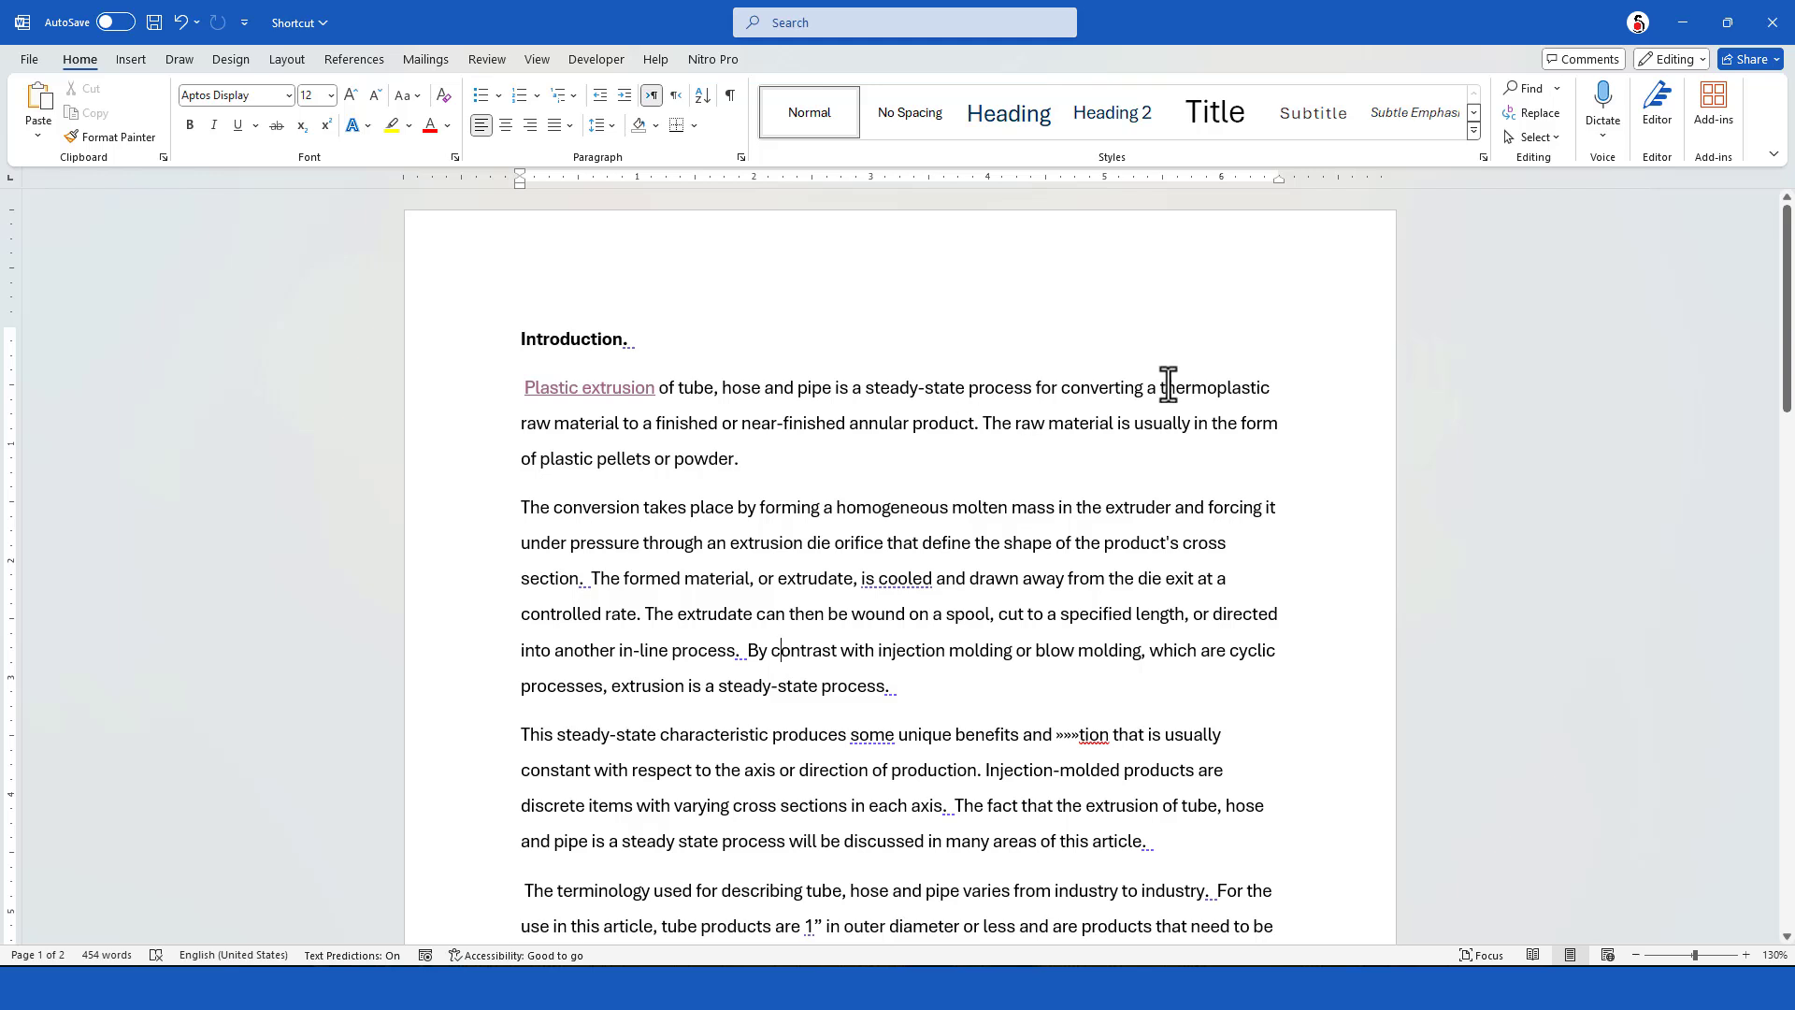
Underline "thermoplastic raw material to a finished or near-finished annular product", and replace the continuous underline with words-only underlining
{"action": "left_click_drag", "start_coordinate": [1160, 385], "coordinate": [973, 425]}
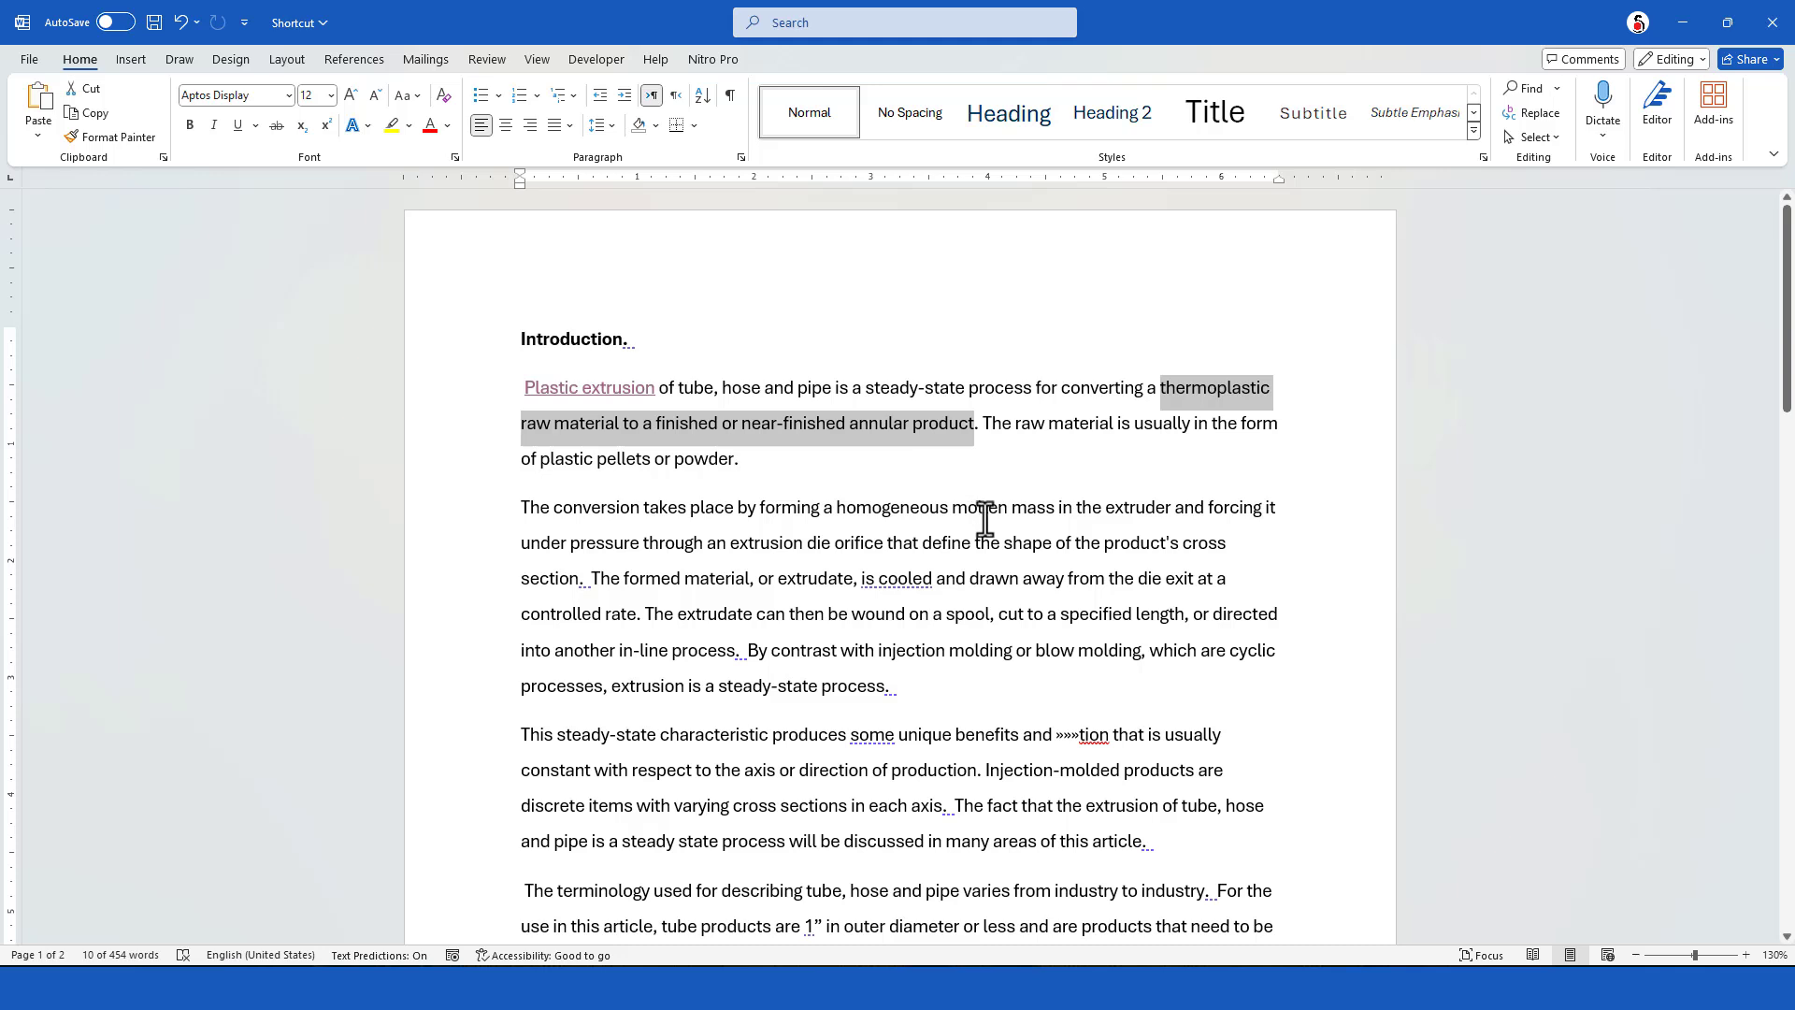
{"action": "key", "text": "ctrl+u"}
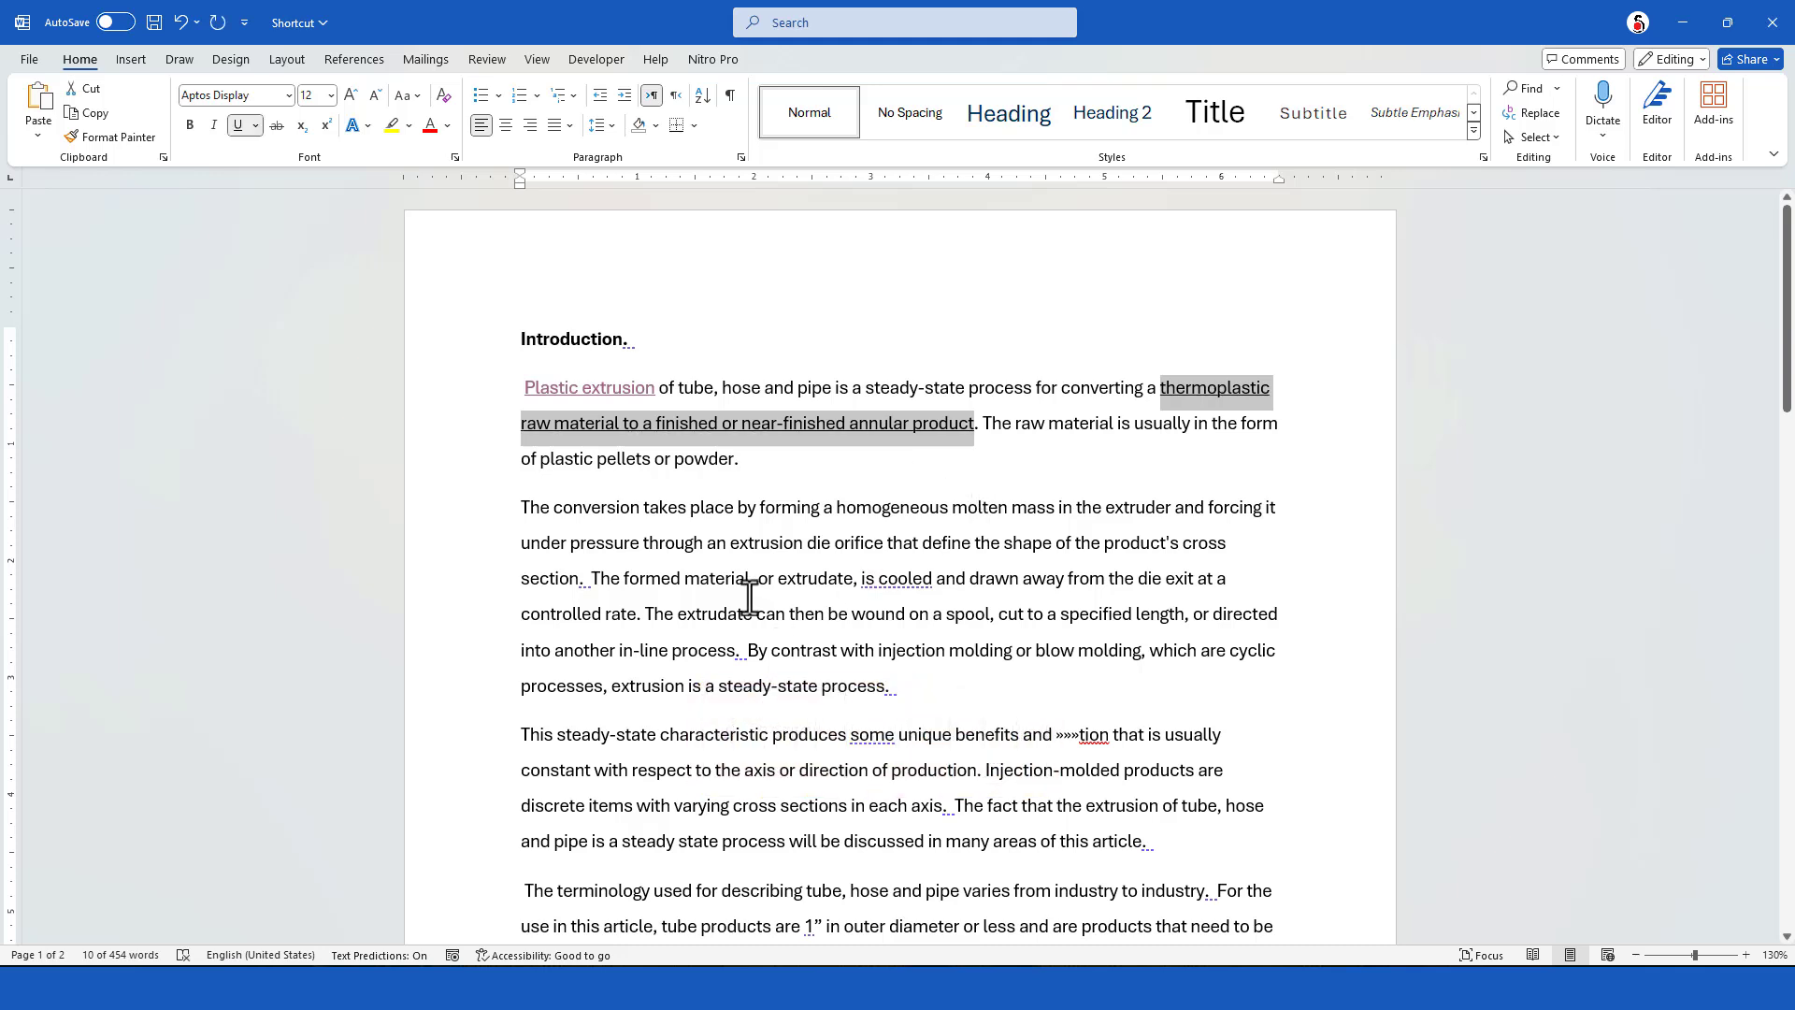
{"action": "key", "text": "ctrl+u"}
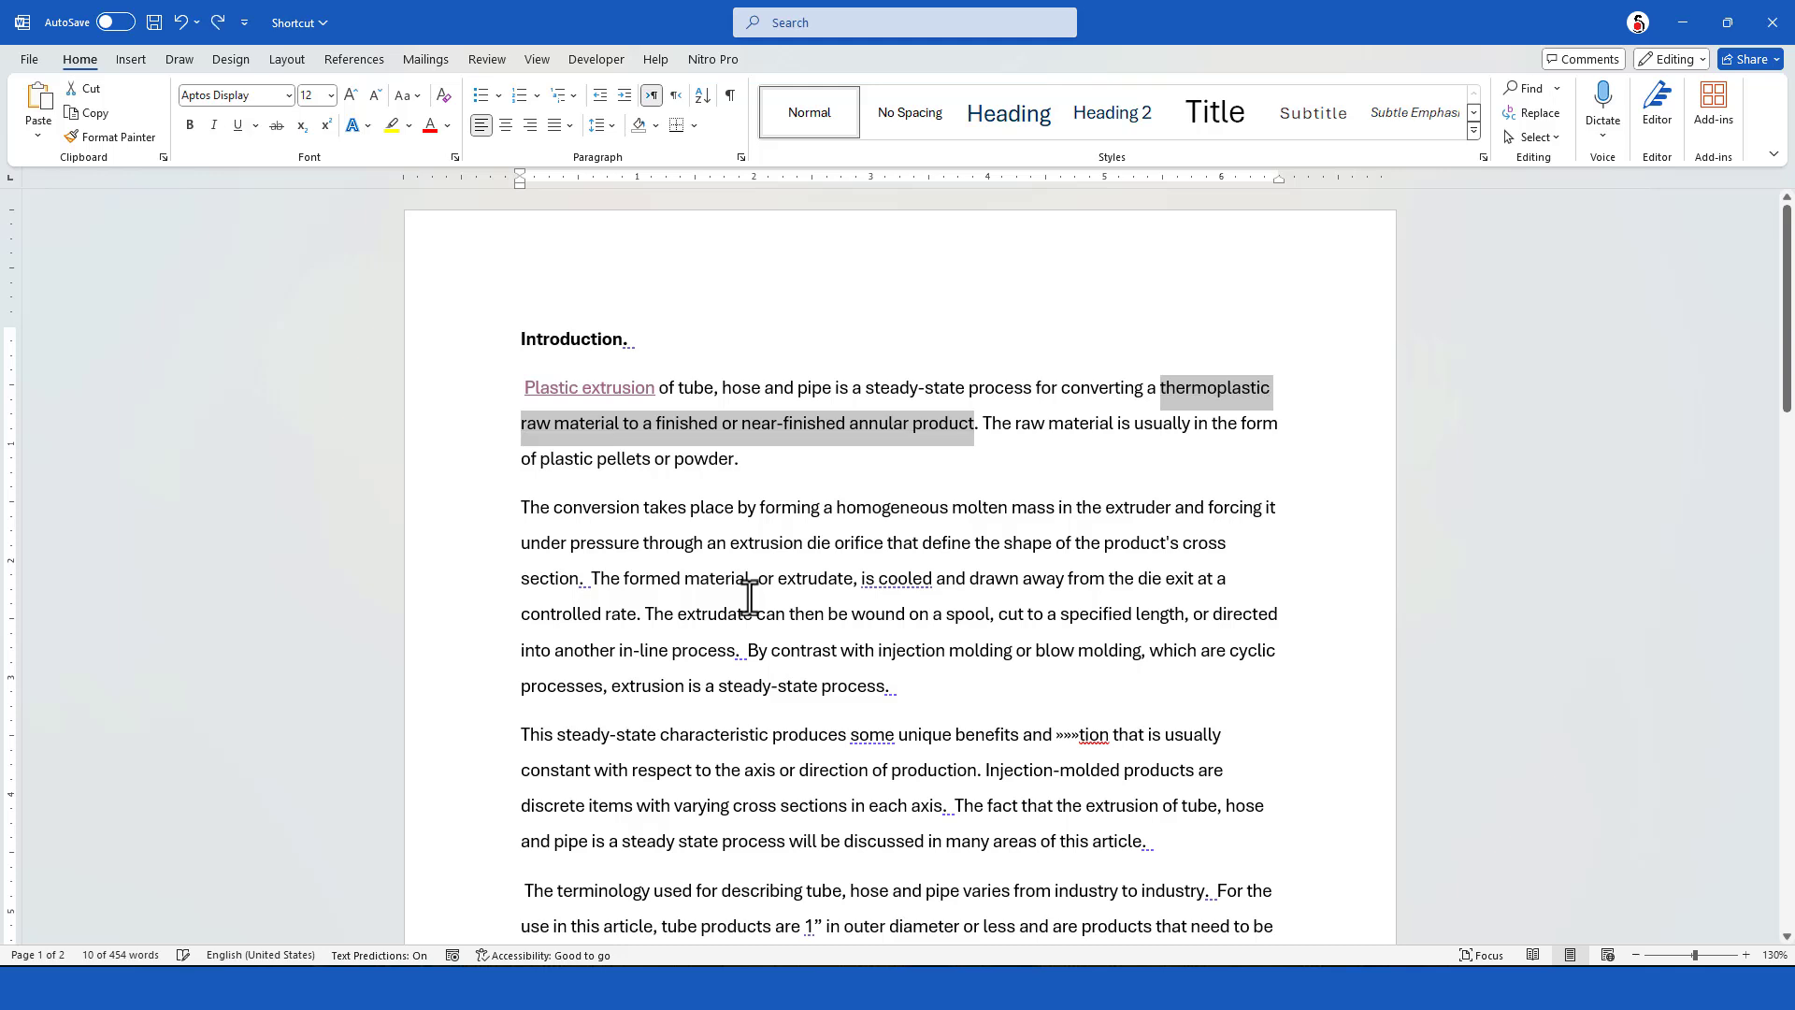
{"action": "key", "text": "ctrl+shift+w"}
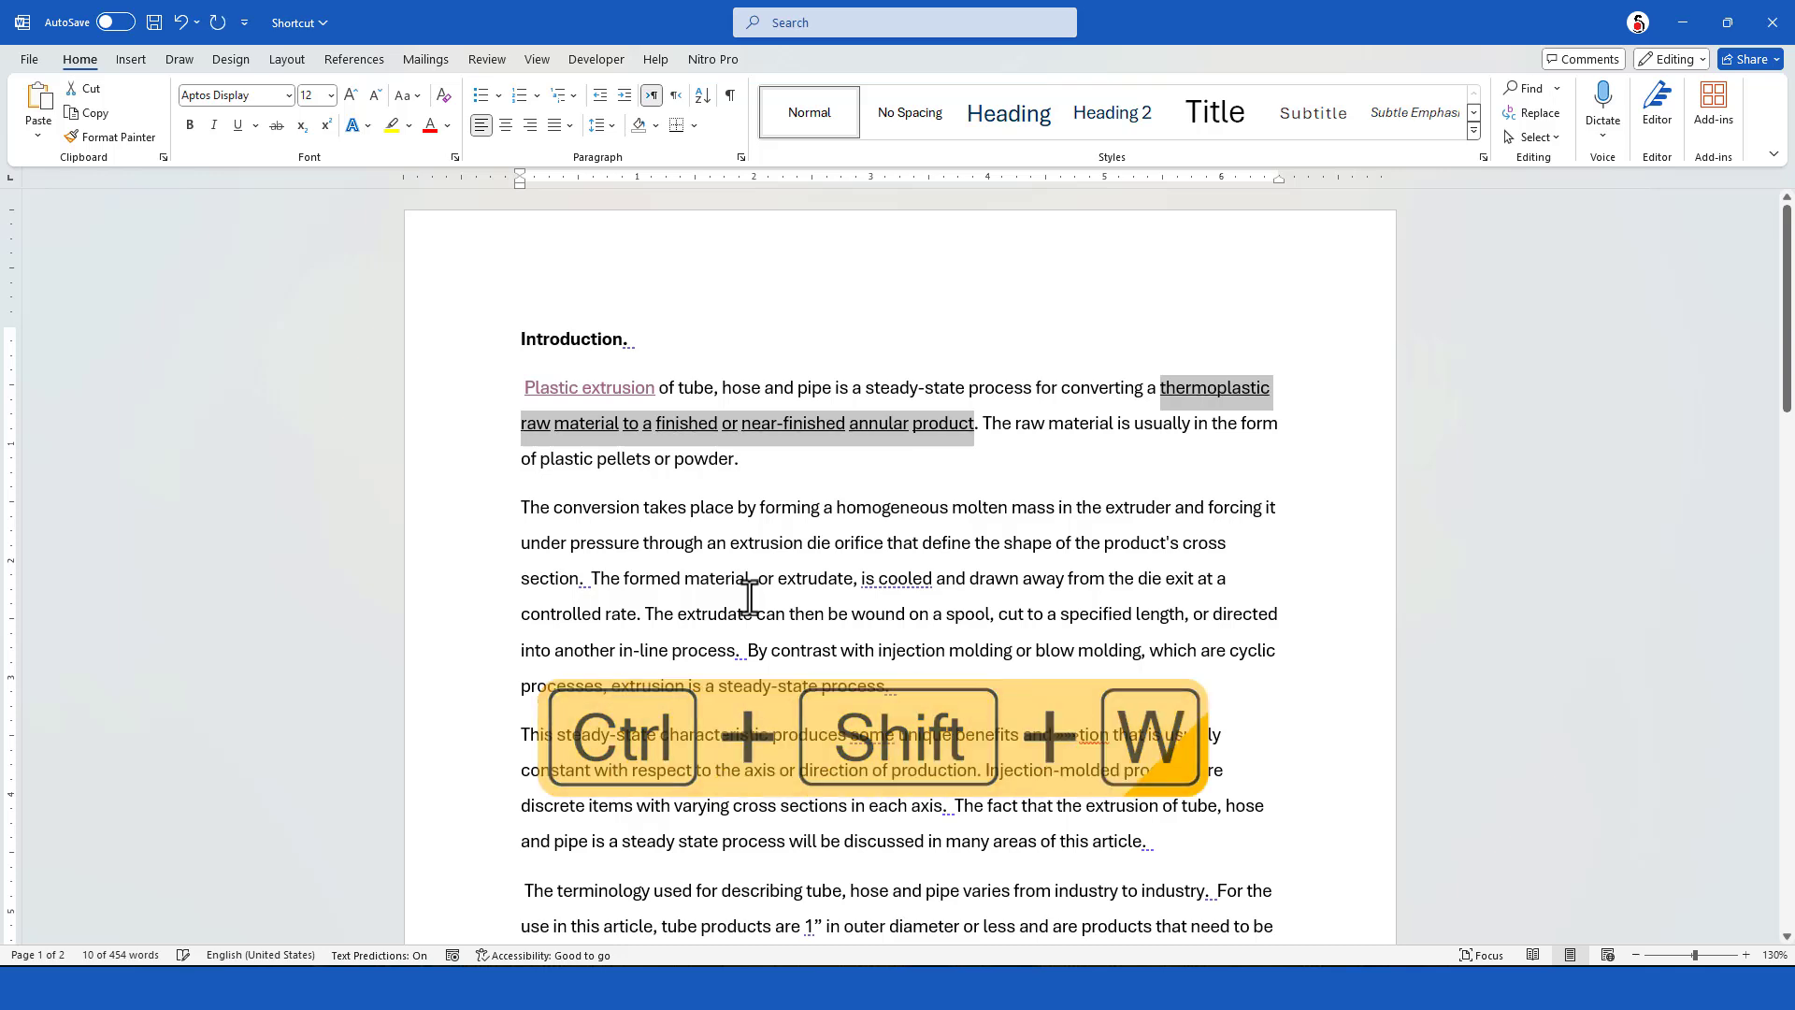
Make the words "raw material" in the first paragraph's second sentence italic and bold
{"action": "left_click", "coordinate": [741, 419]}
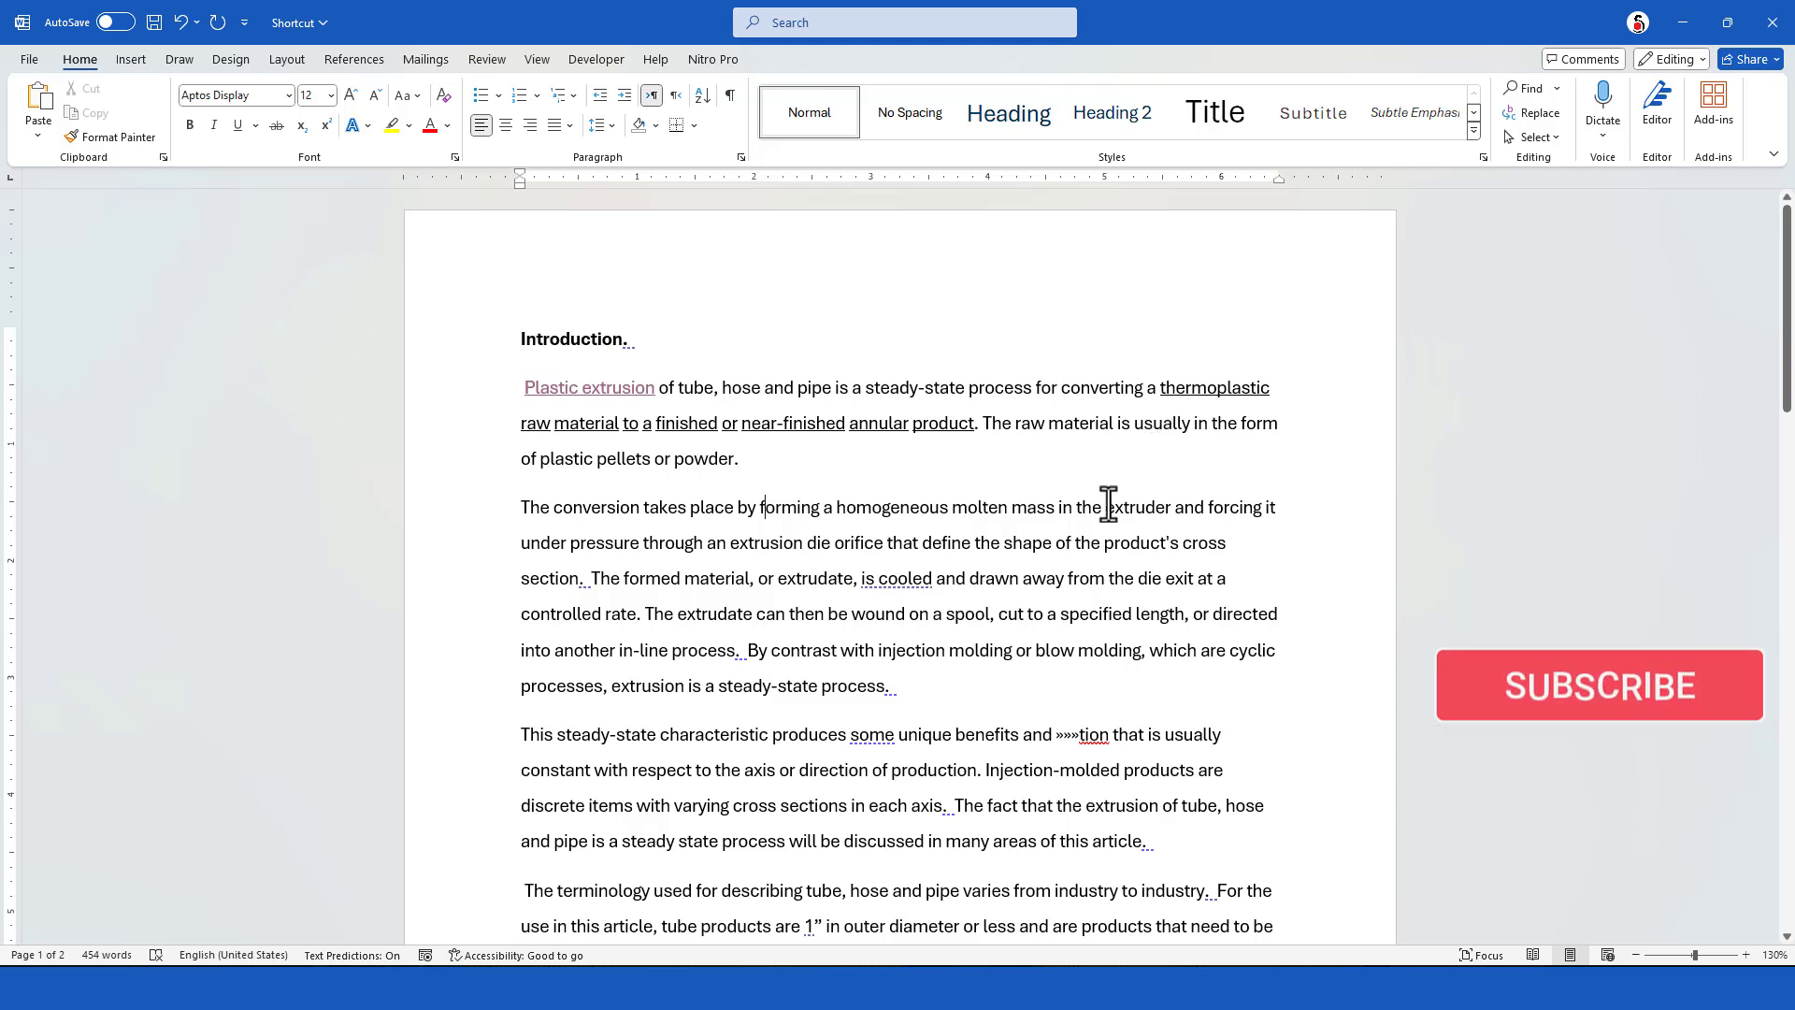
{"action": "left_click", "coordinate": [1111, 423], "text": "shift"}
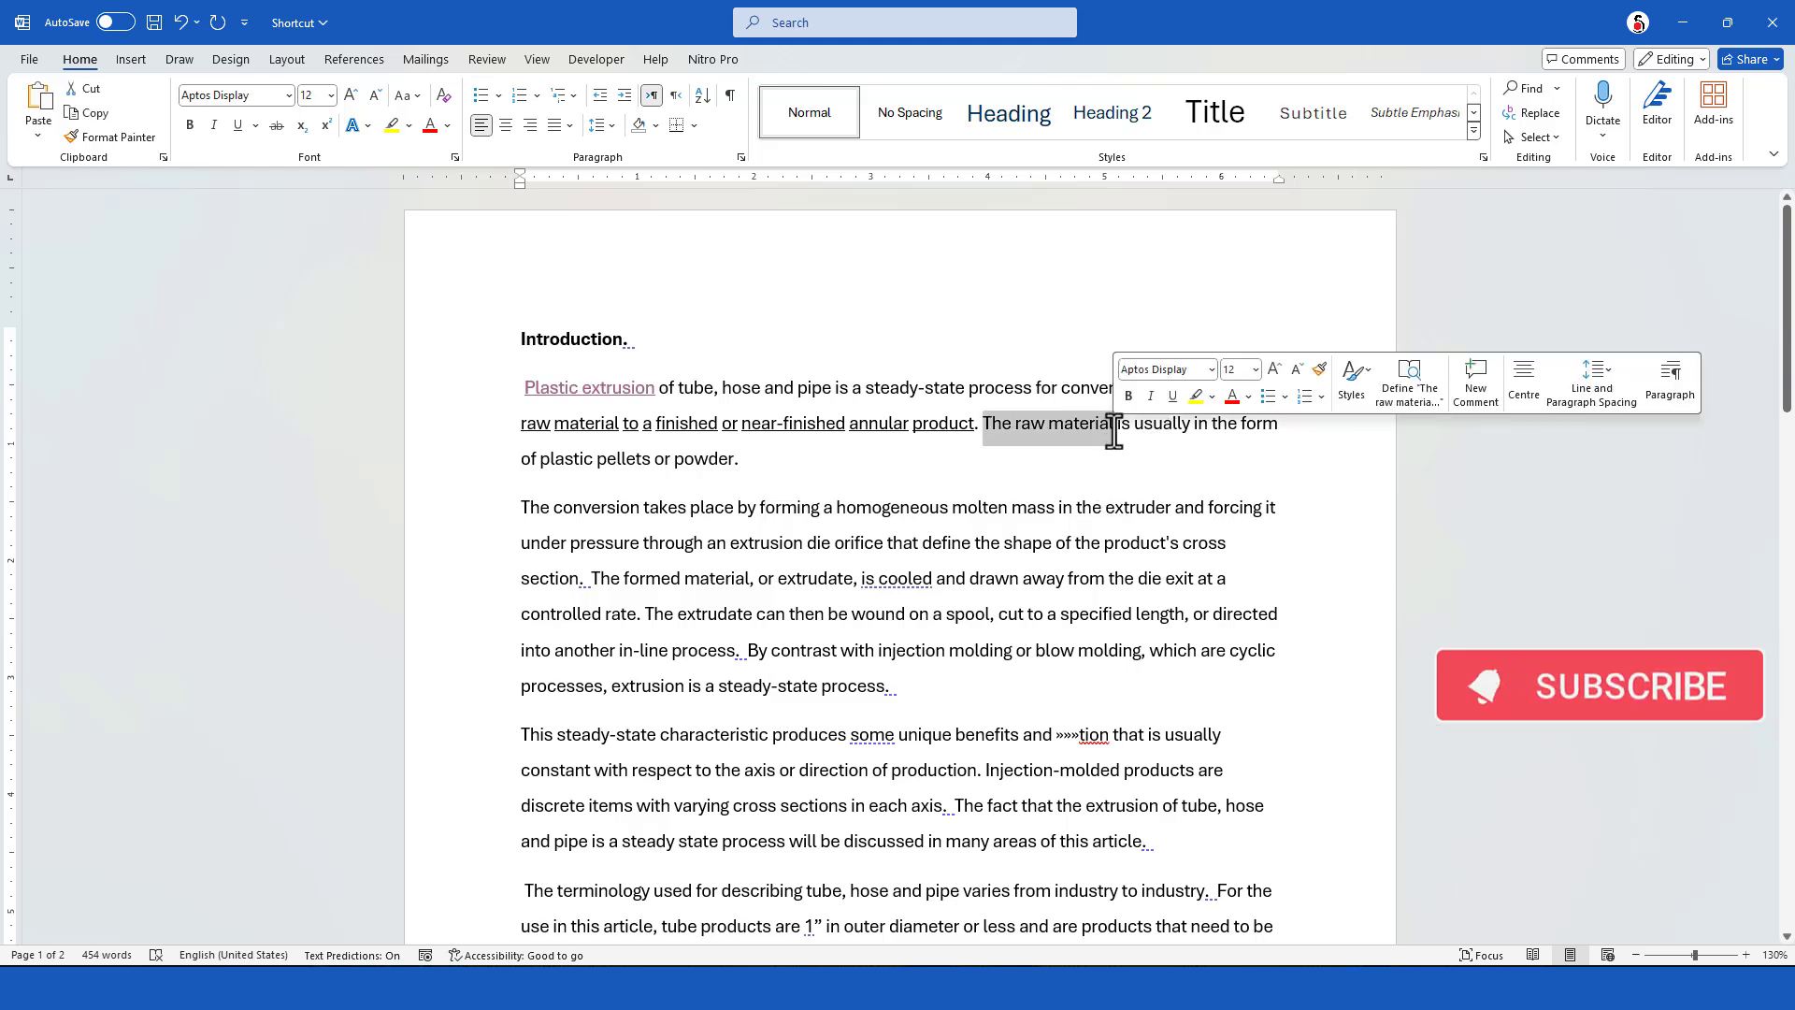
{"action": "left_click", "coordinate": [1112, 425]}
{"action": "left_click_drag", "start_coordinate": [1016, 426], "coordinate": [1100, 434]}
{"action": "key", "text": "ctrl+i"}
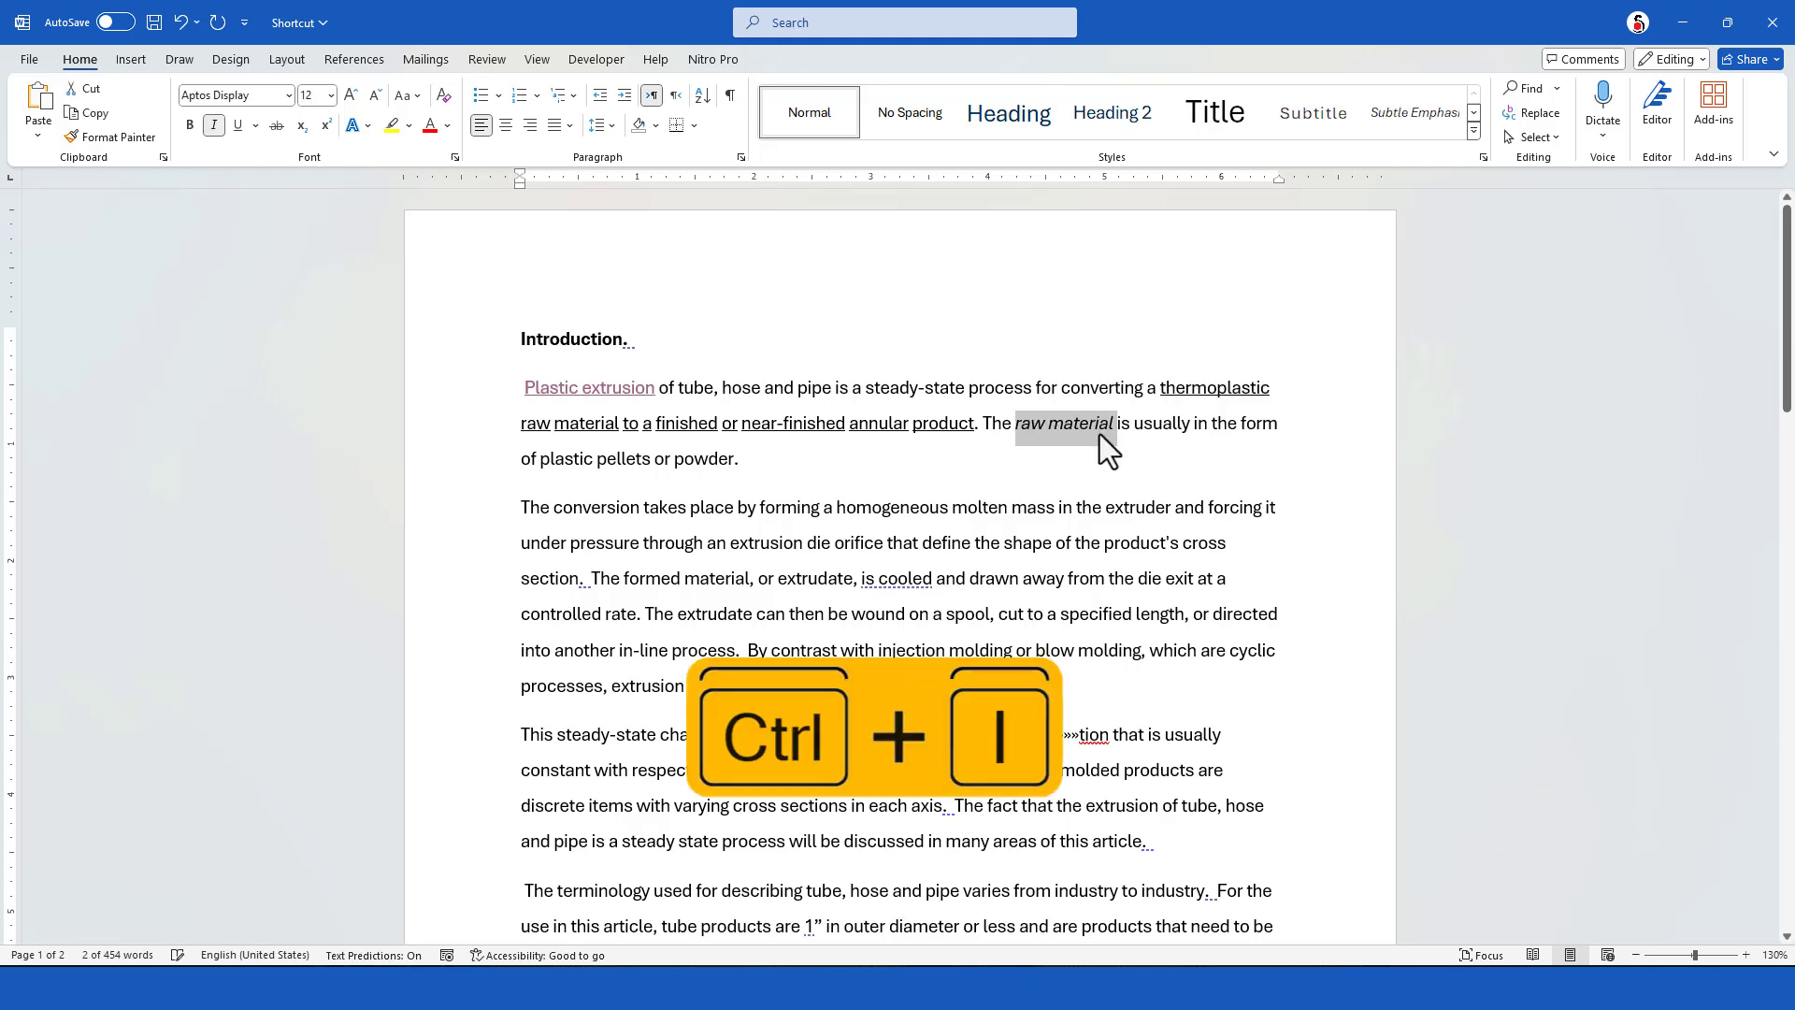
{"action": "key", "text": "ctrl+b"}
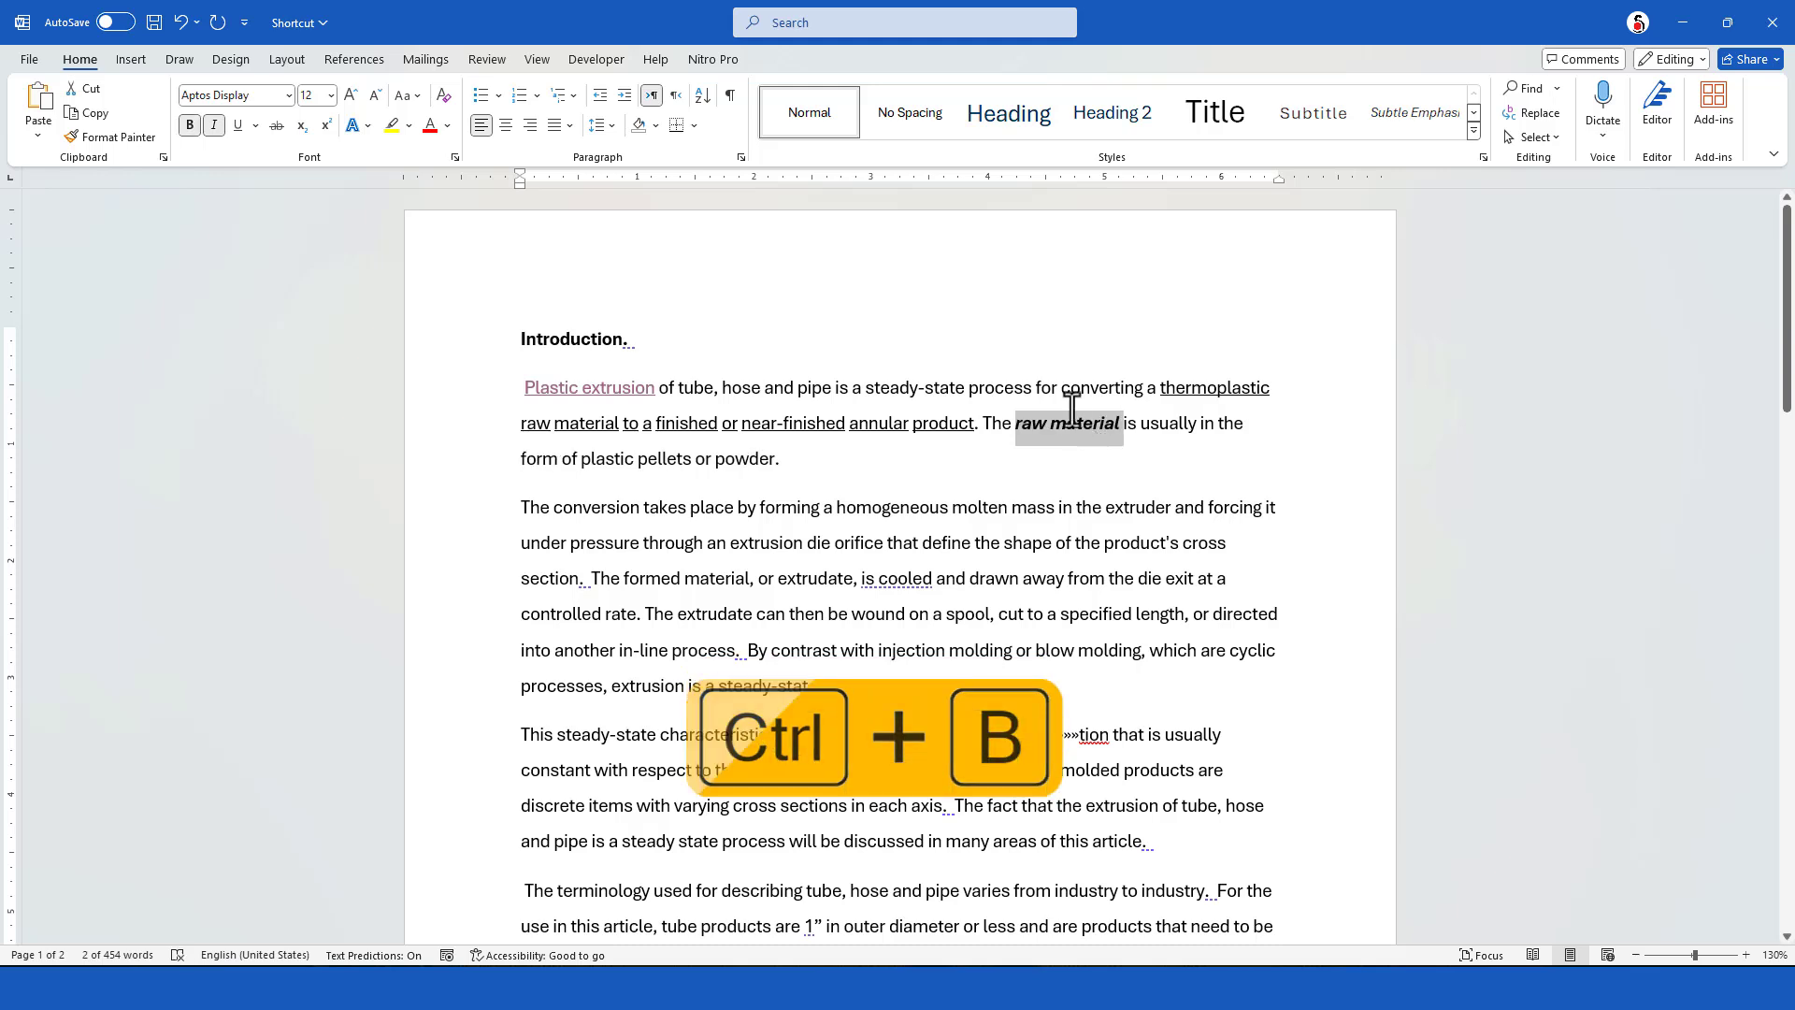
{"action": "left_click", "coordinate": [1054, 509]}
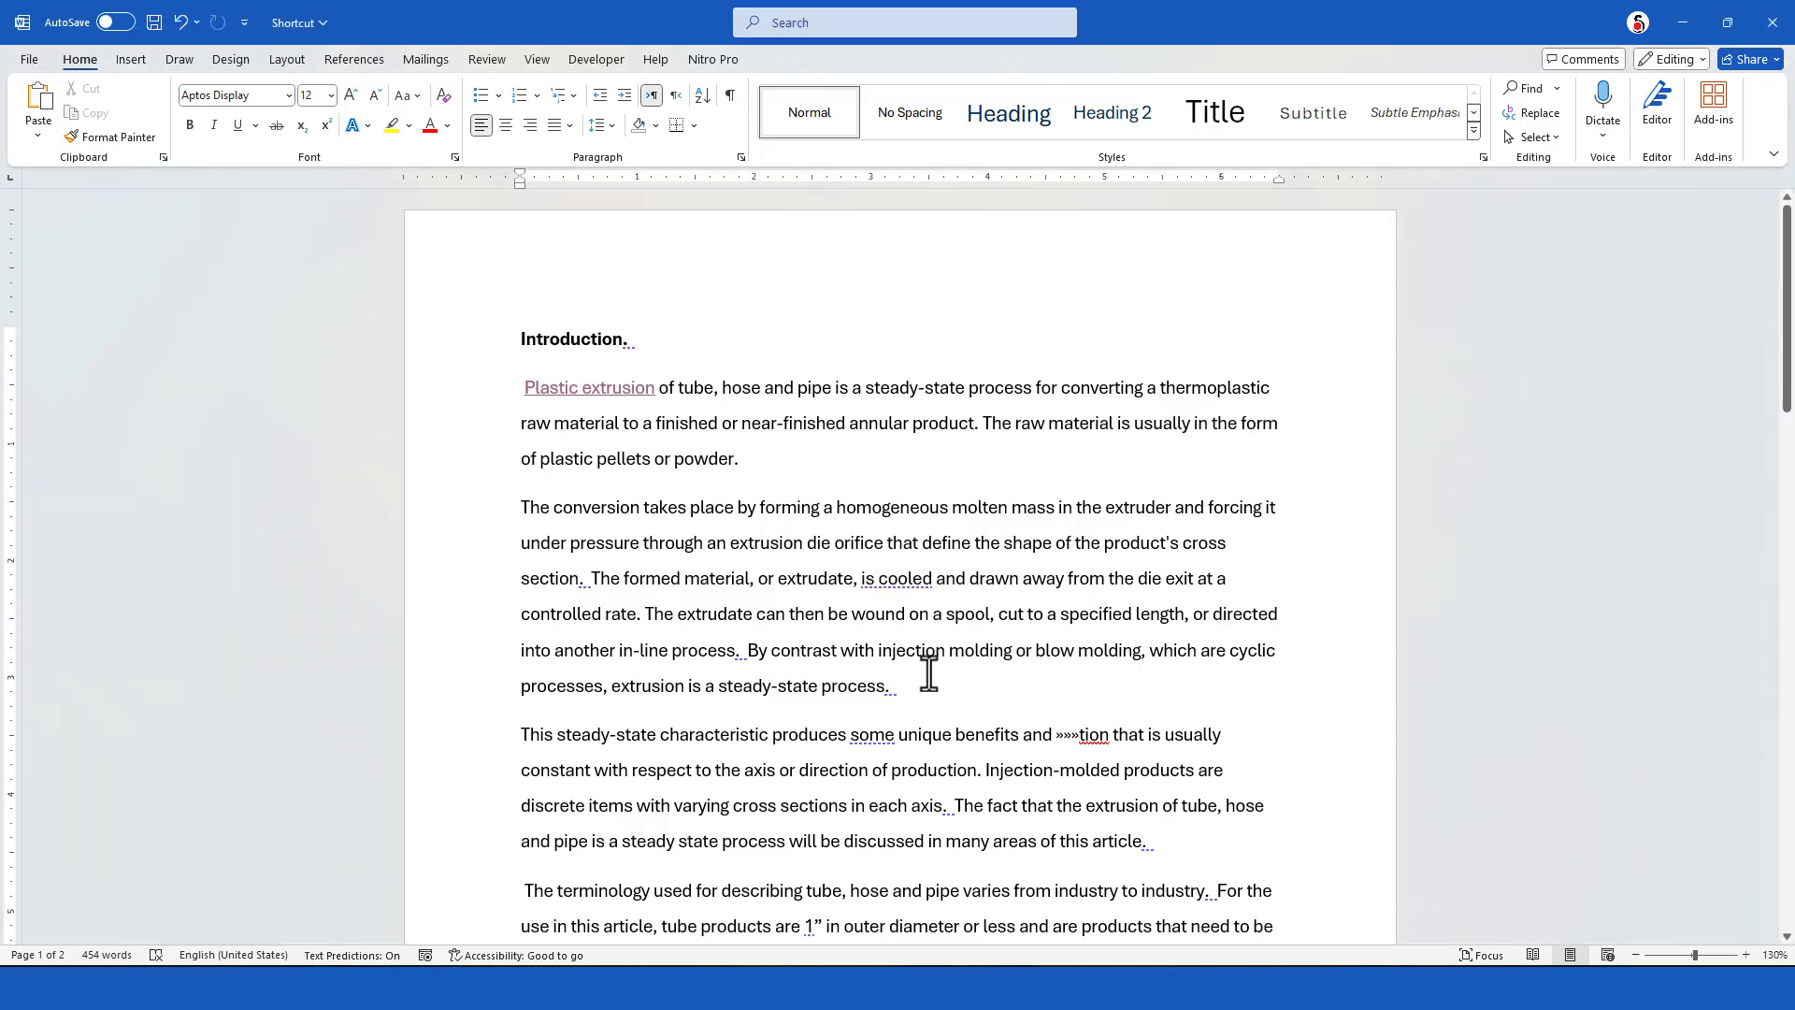
Undo the red font color and the bold formatting on "near-finished annular product" in the first paragraph
{"action": "left_click_drag", "start_coordinate": [520, 507], "coordinate": [985, 509]}
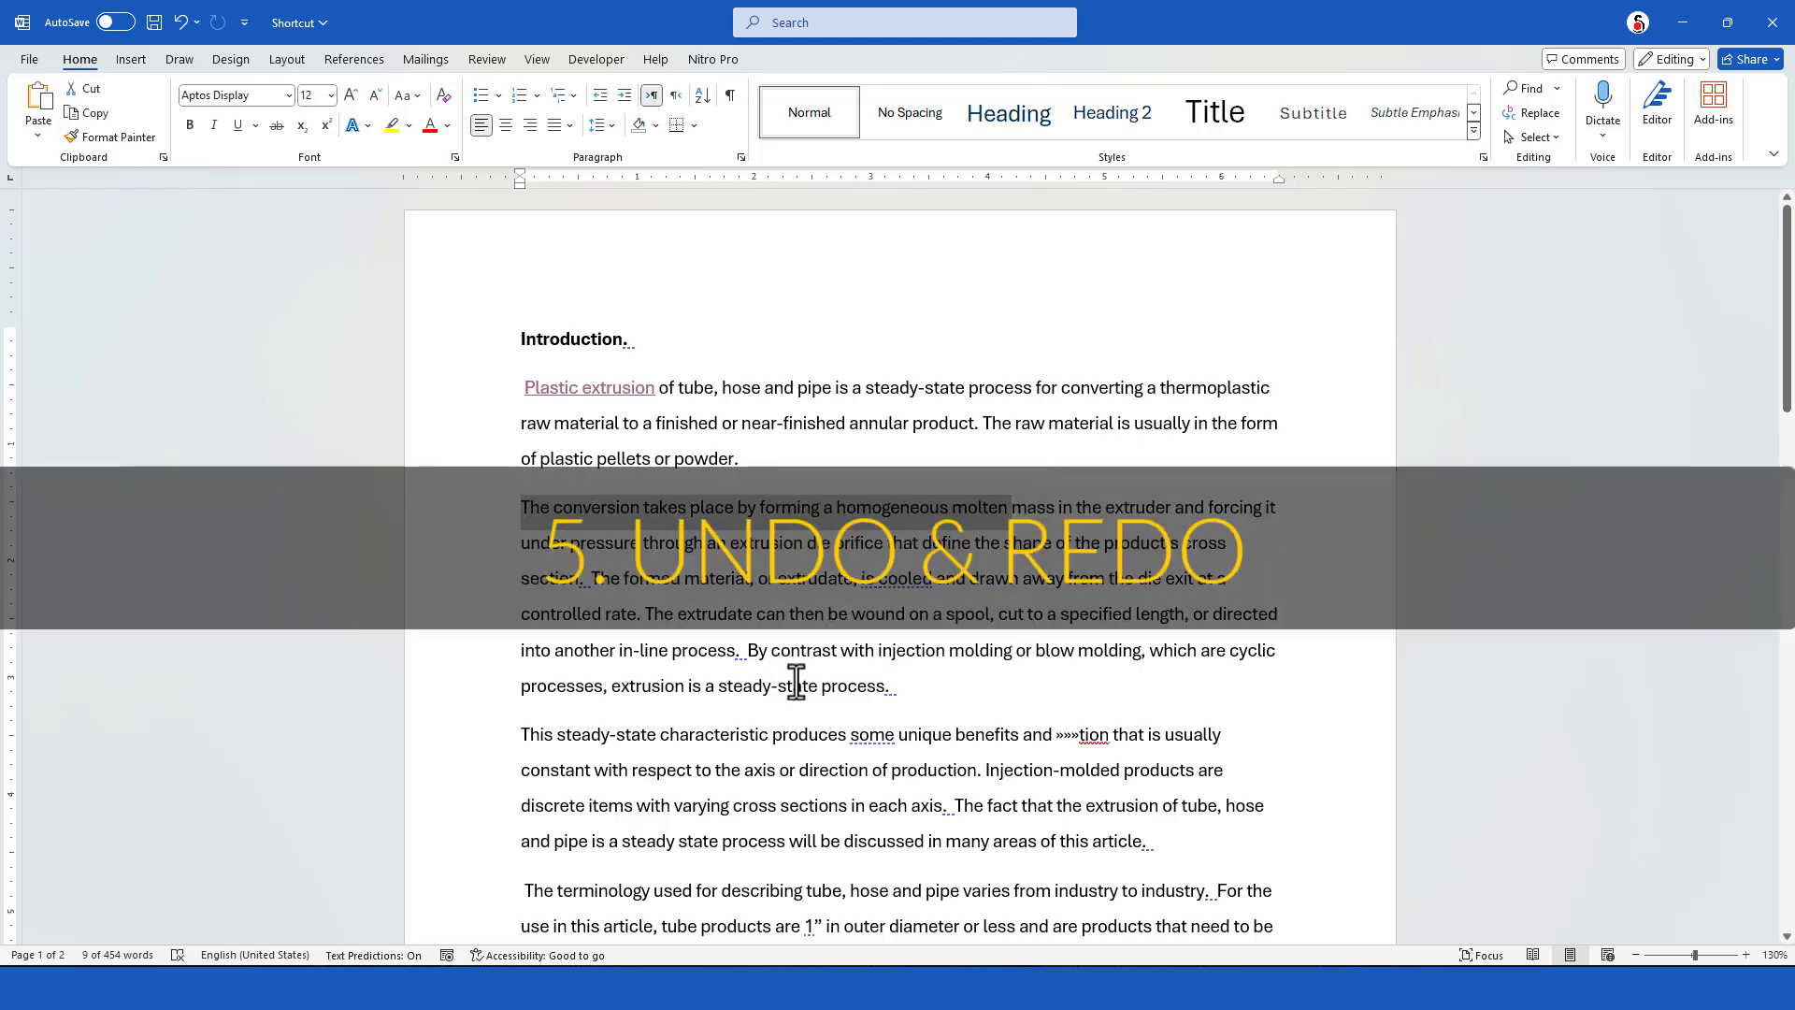
{"action": "left_click", "coordinate": [785, 654]}
{"action": "key", "text": "ctrl+z"}
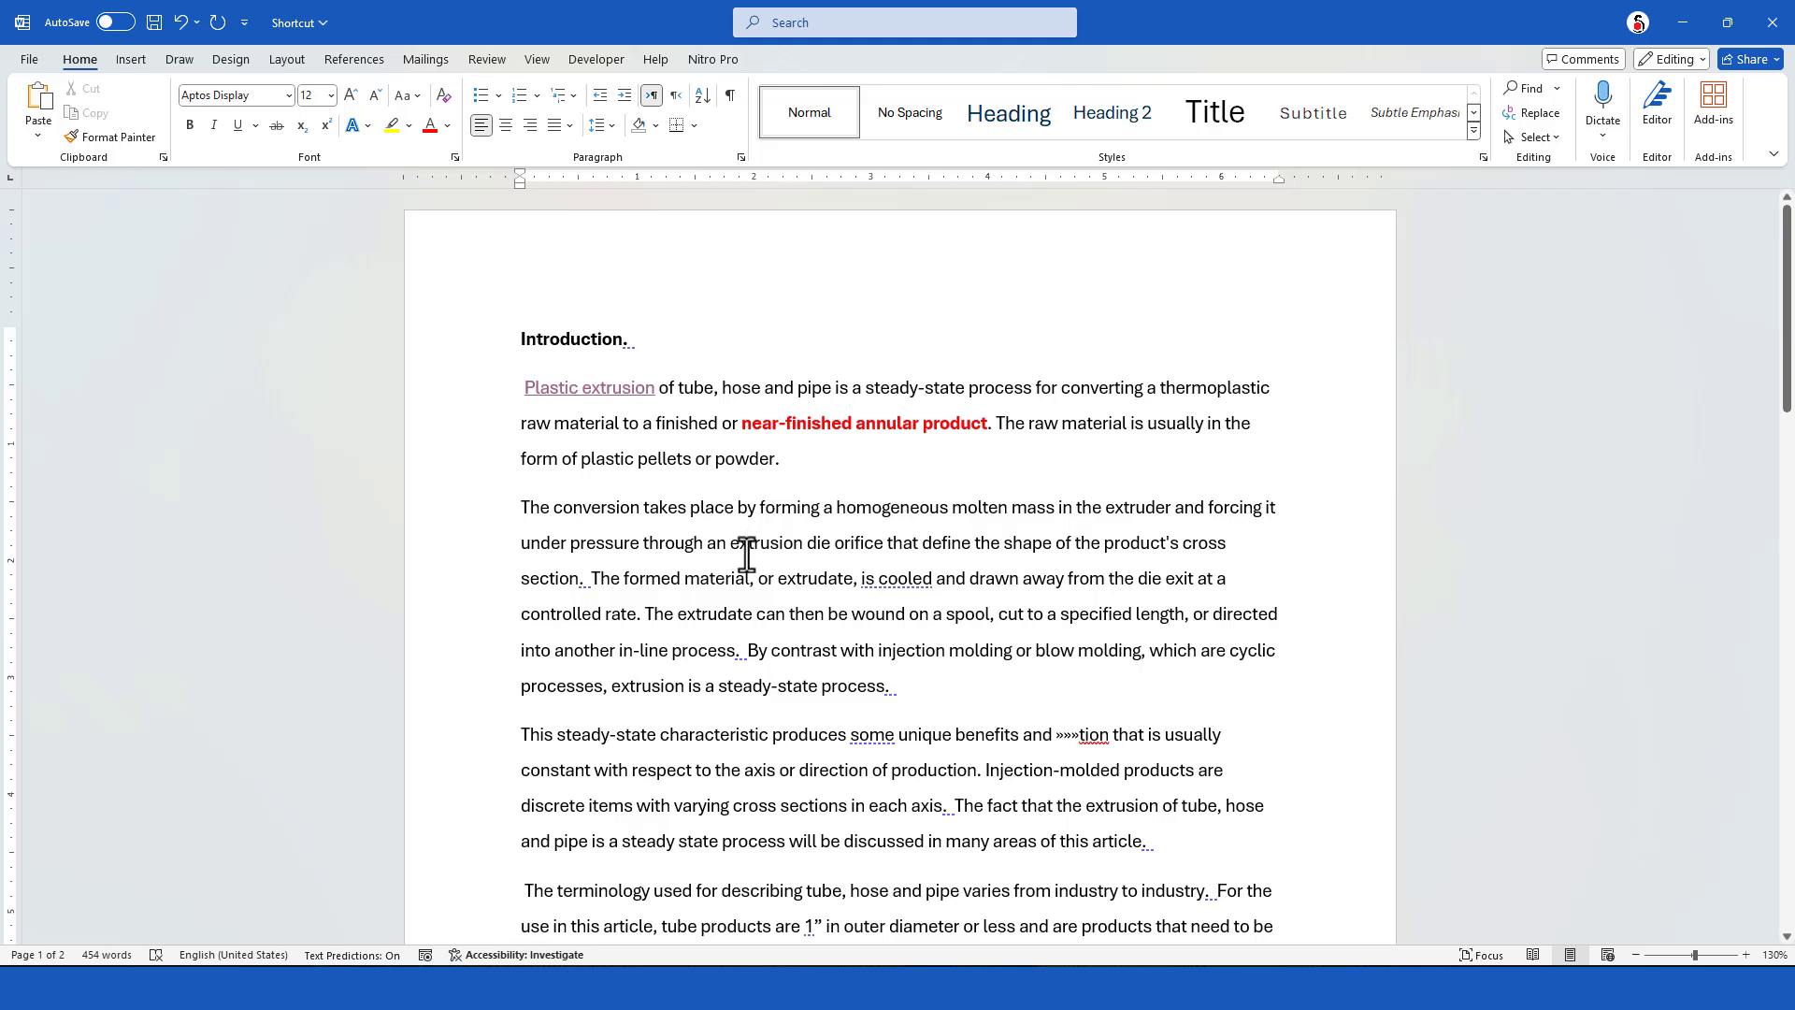
{"action": "key", "text": "ctrl+z"}
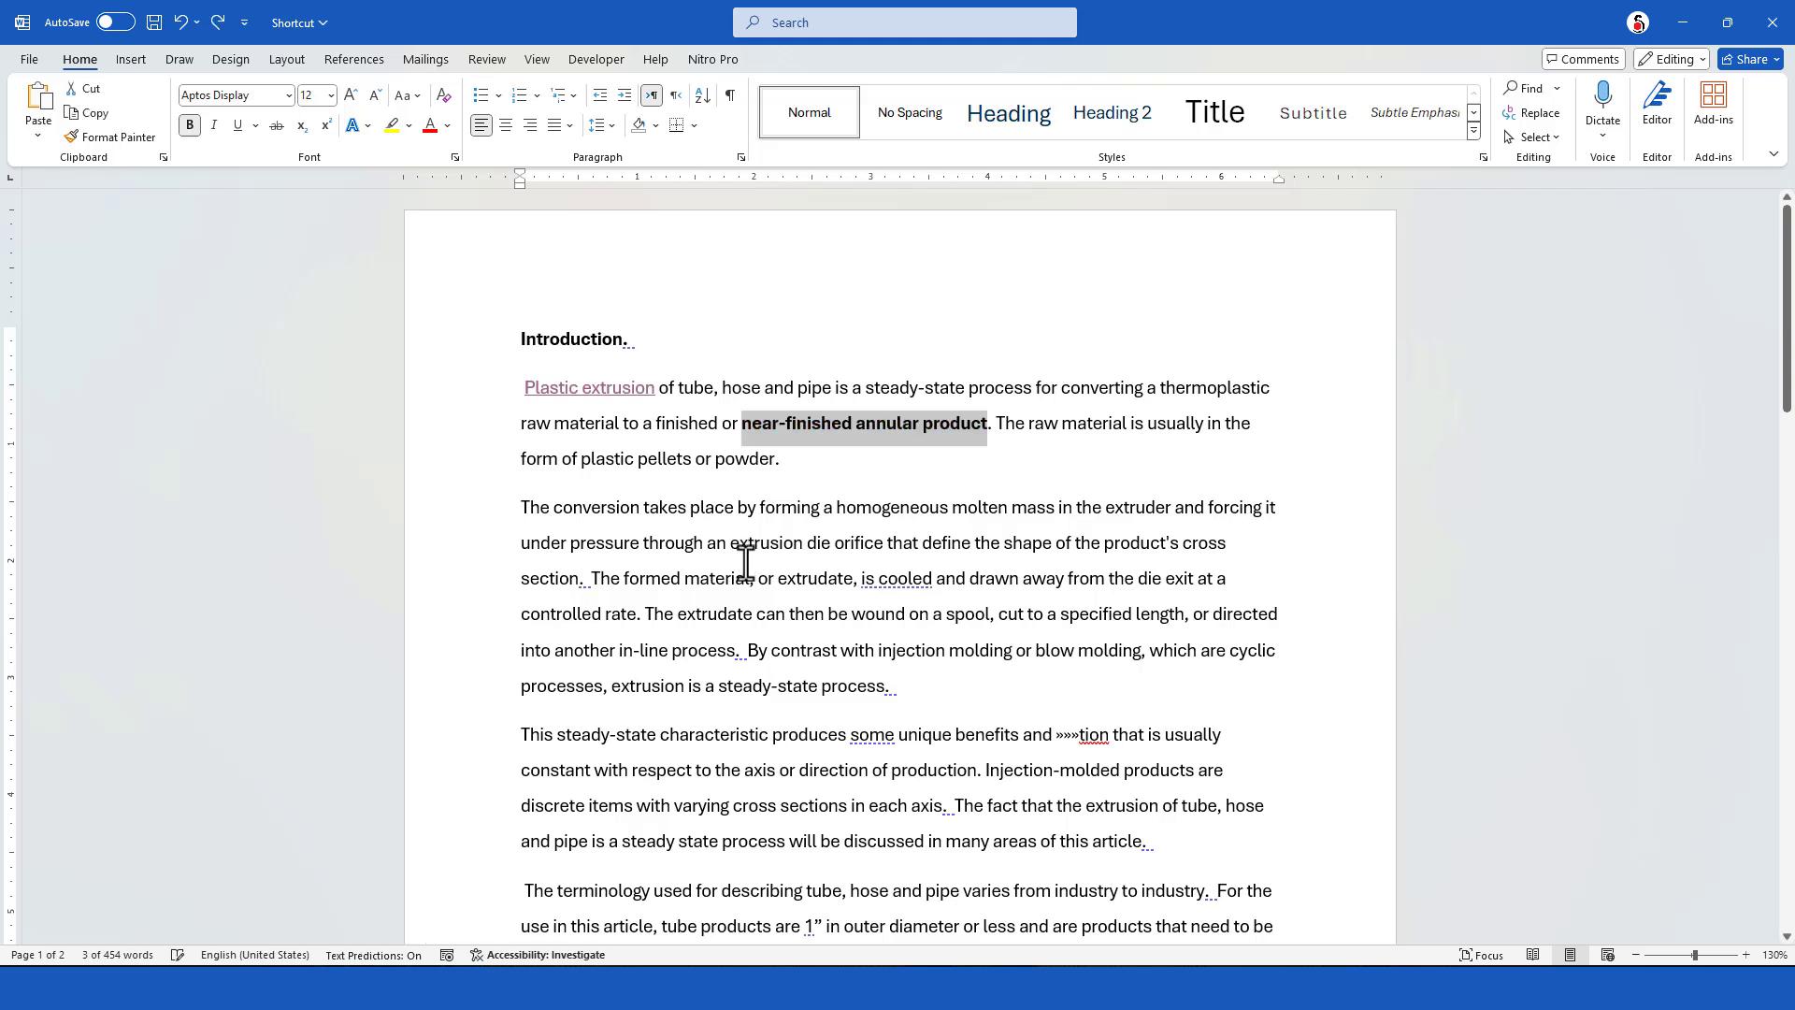
{"action": "key", "text": "ctrl+z"}
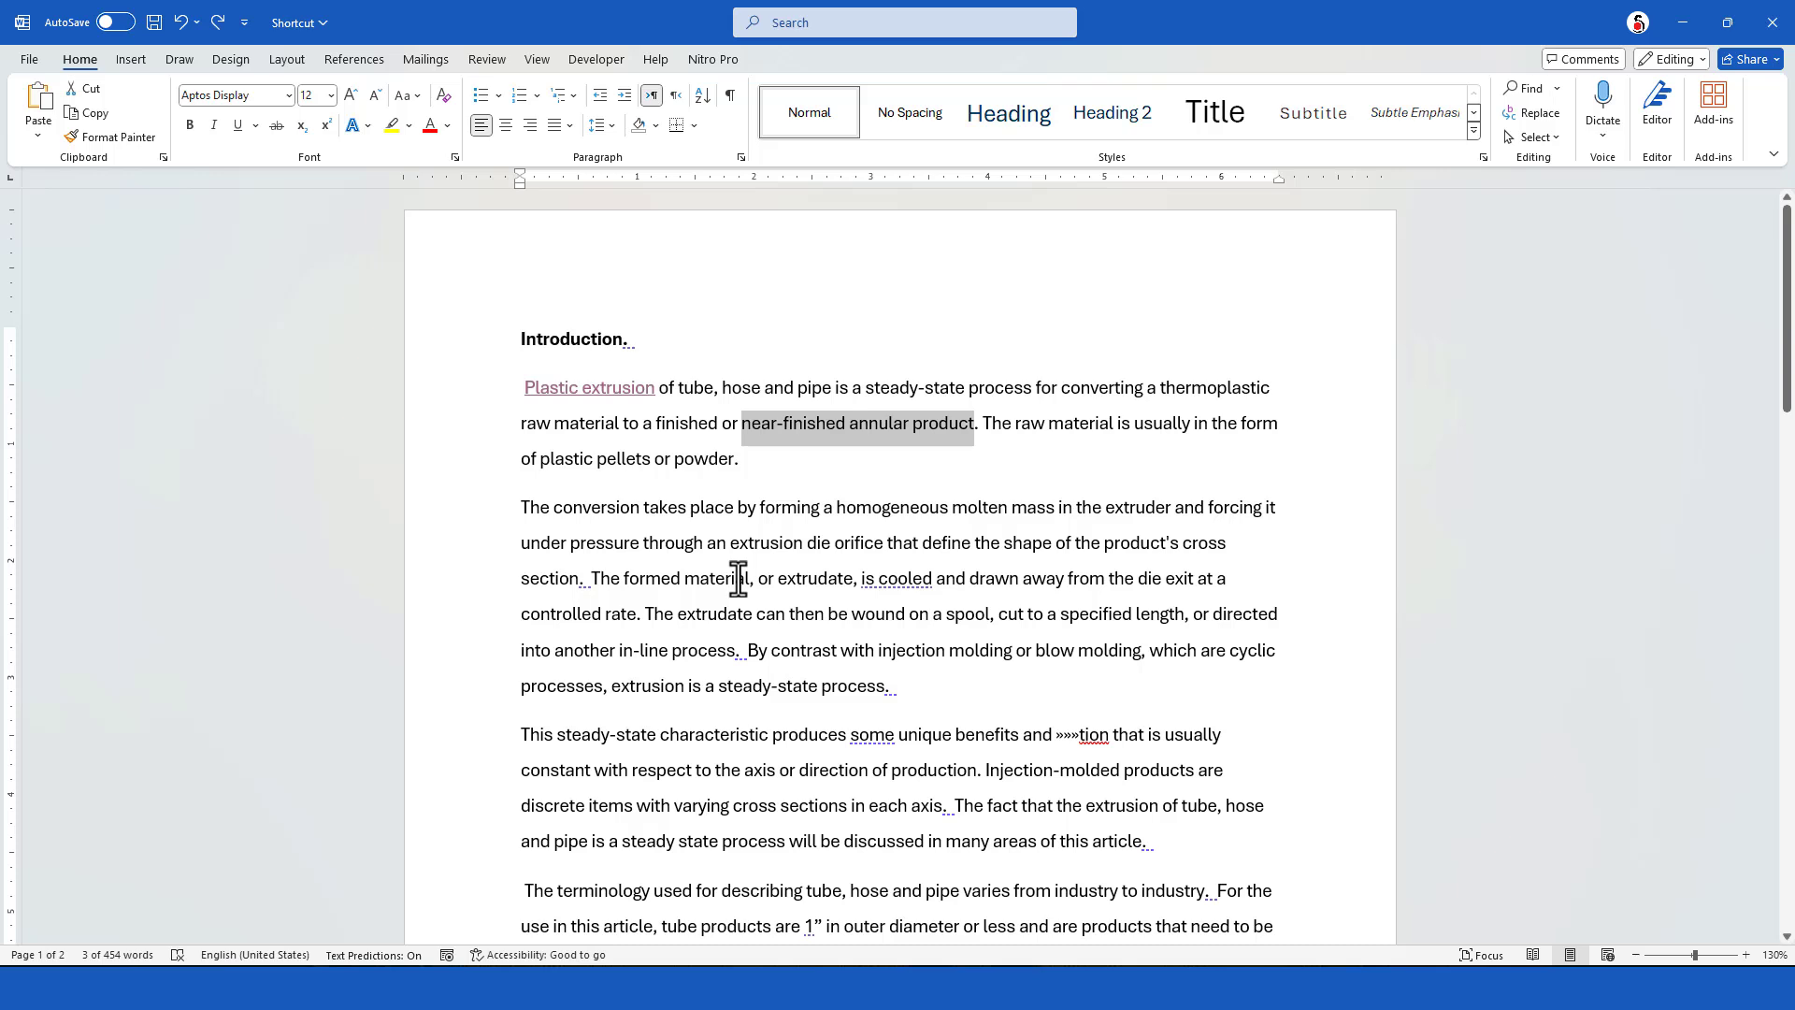
Redo the bold formatting and red font color on "near-finished annular product"
{"action": "key", "text": "ctrl+y"}
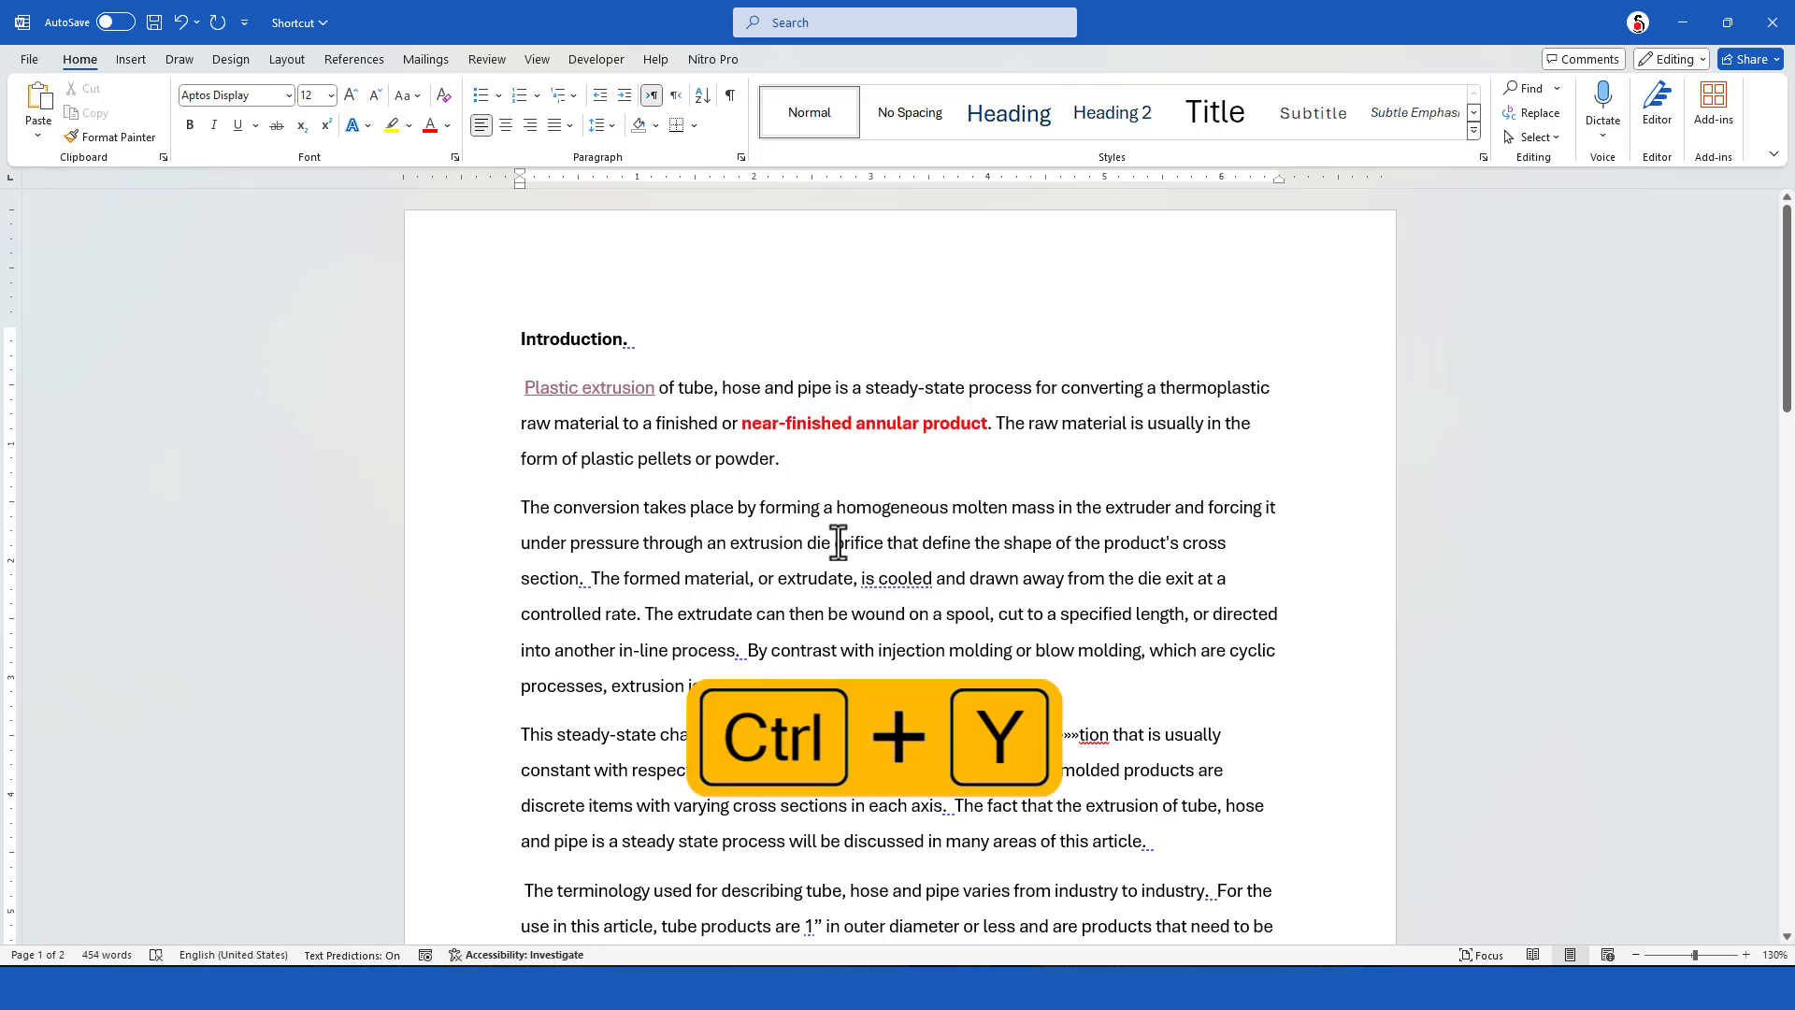
{"action": "key", "text": "ctrl+y"}
{"action": "key", "text": "ctrl+z"}
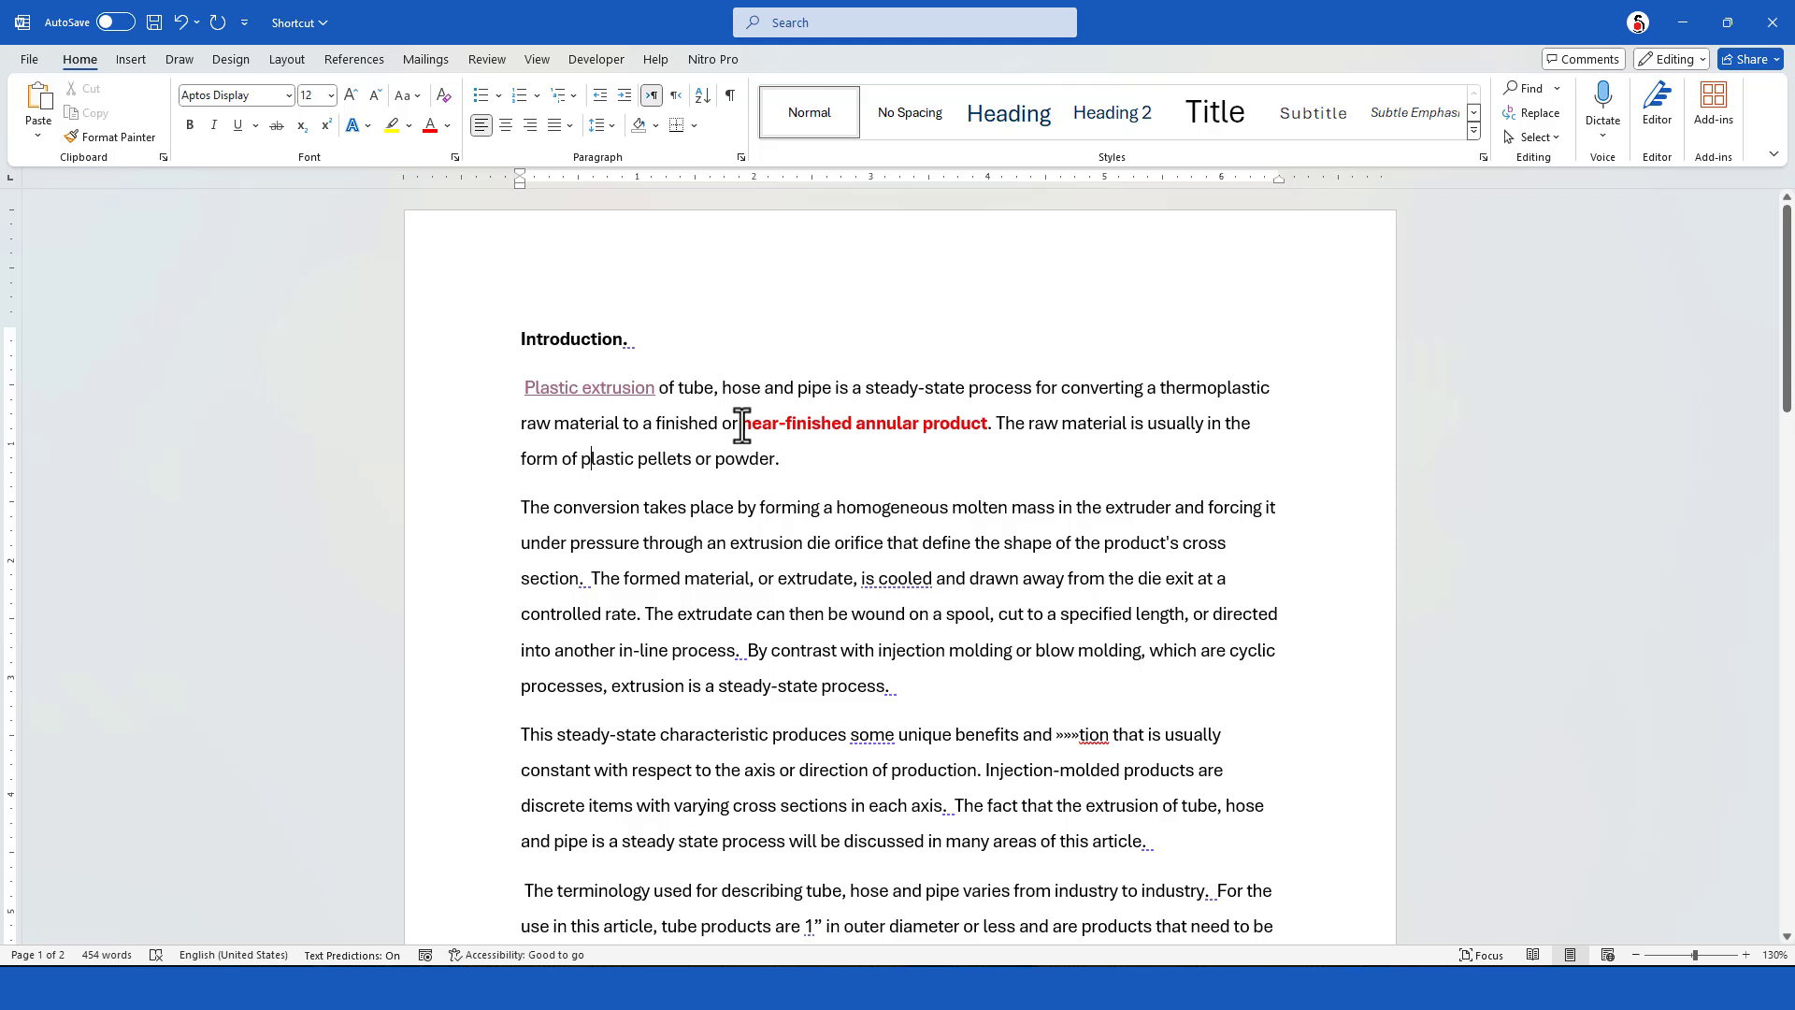
Copy the formatting of "near-finished annular product" onto the text starting "The formed material" with Format Painter, and undo it
{"action": "left_click_drag", "start_coordinate": [741, 424], "coordinate": [991, 426]}
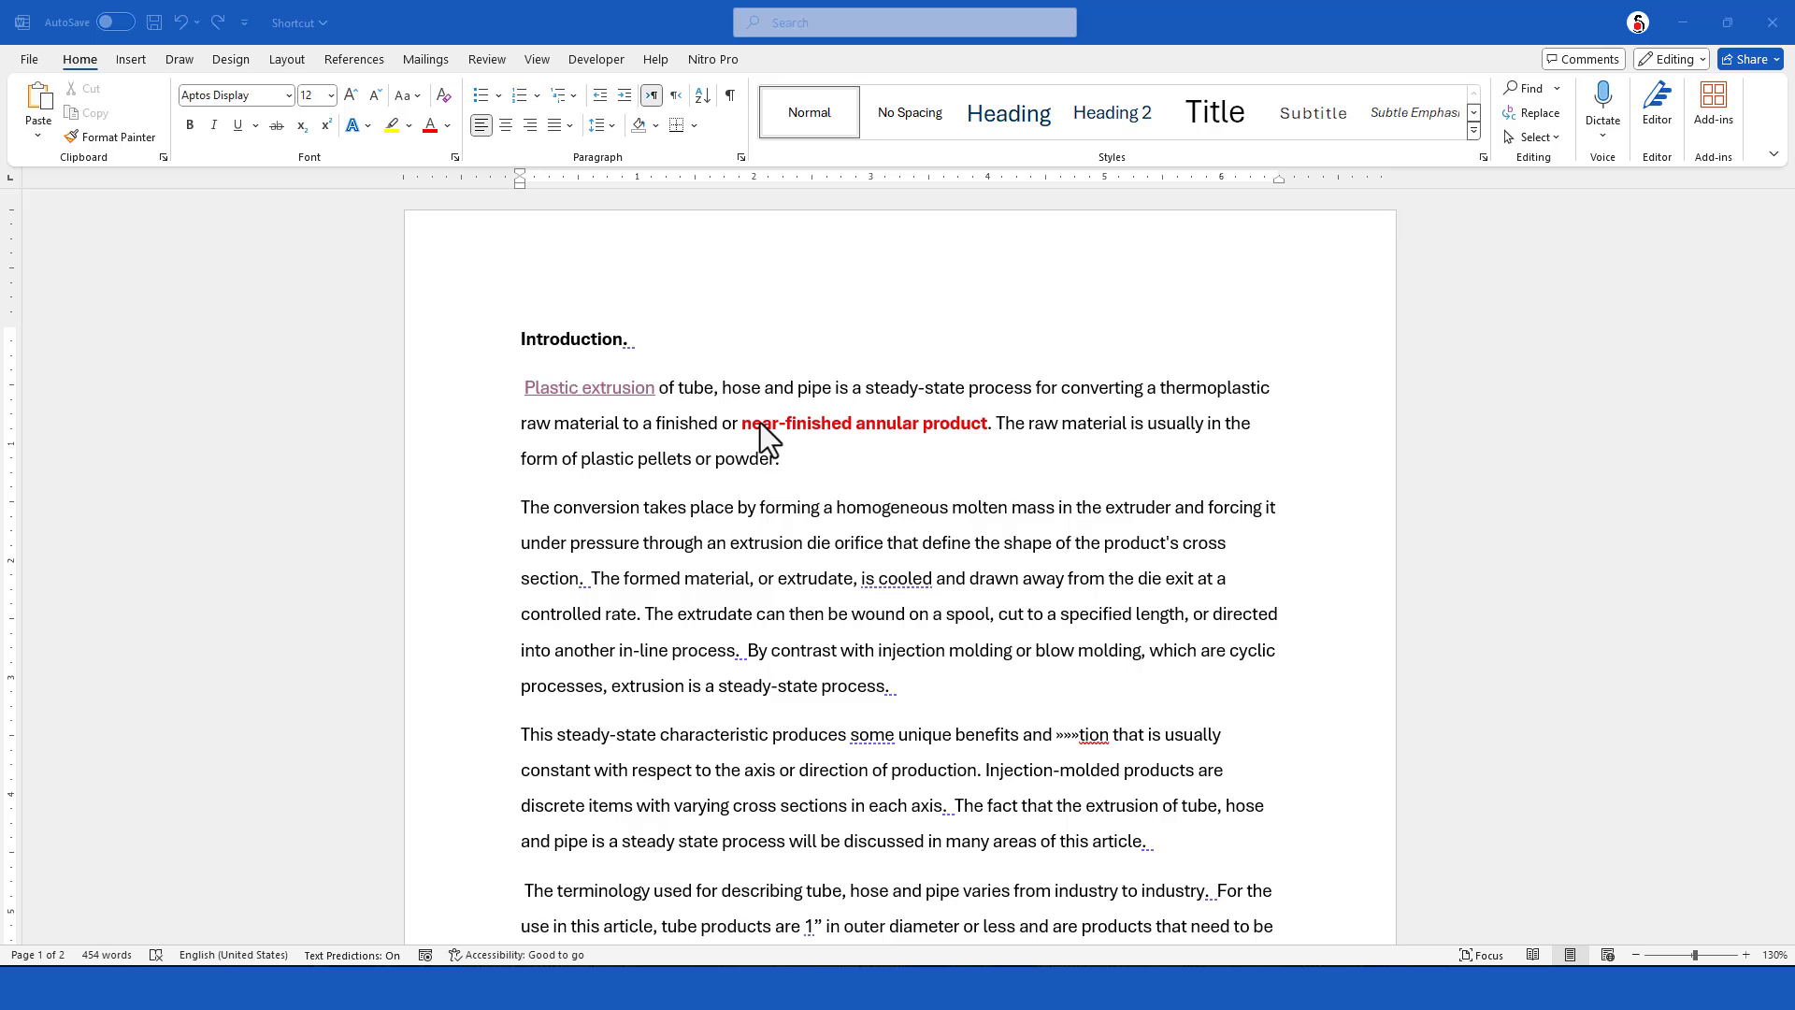
{"action": "left_click", "coordinate": [746, 426]}
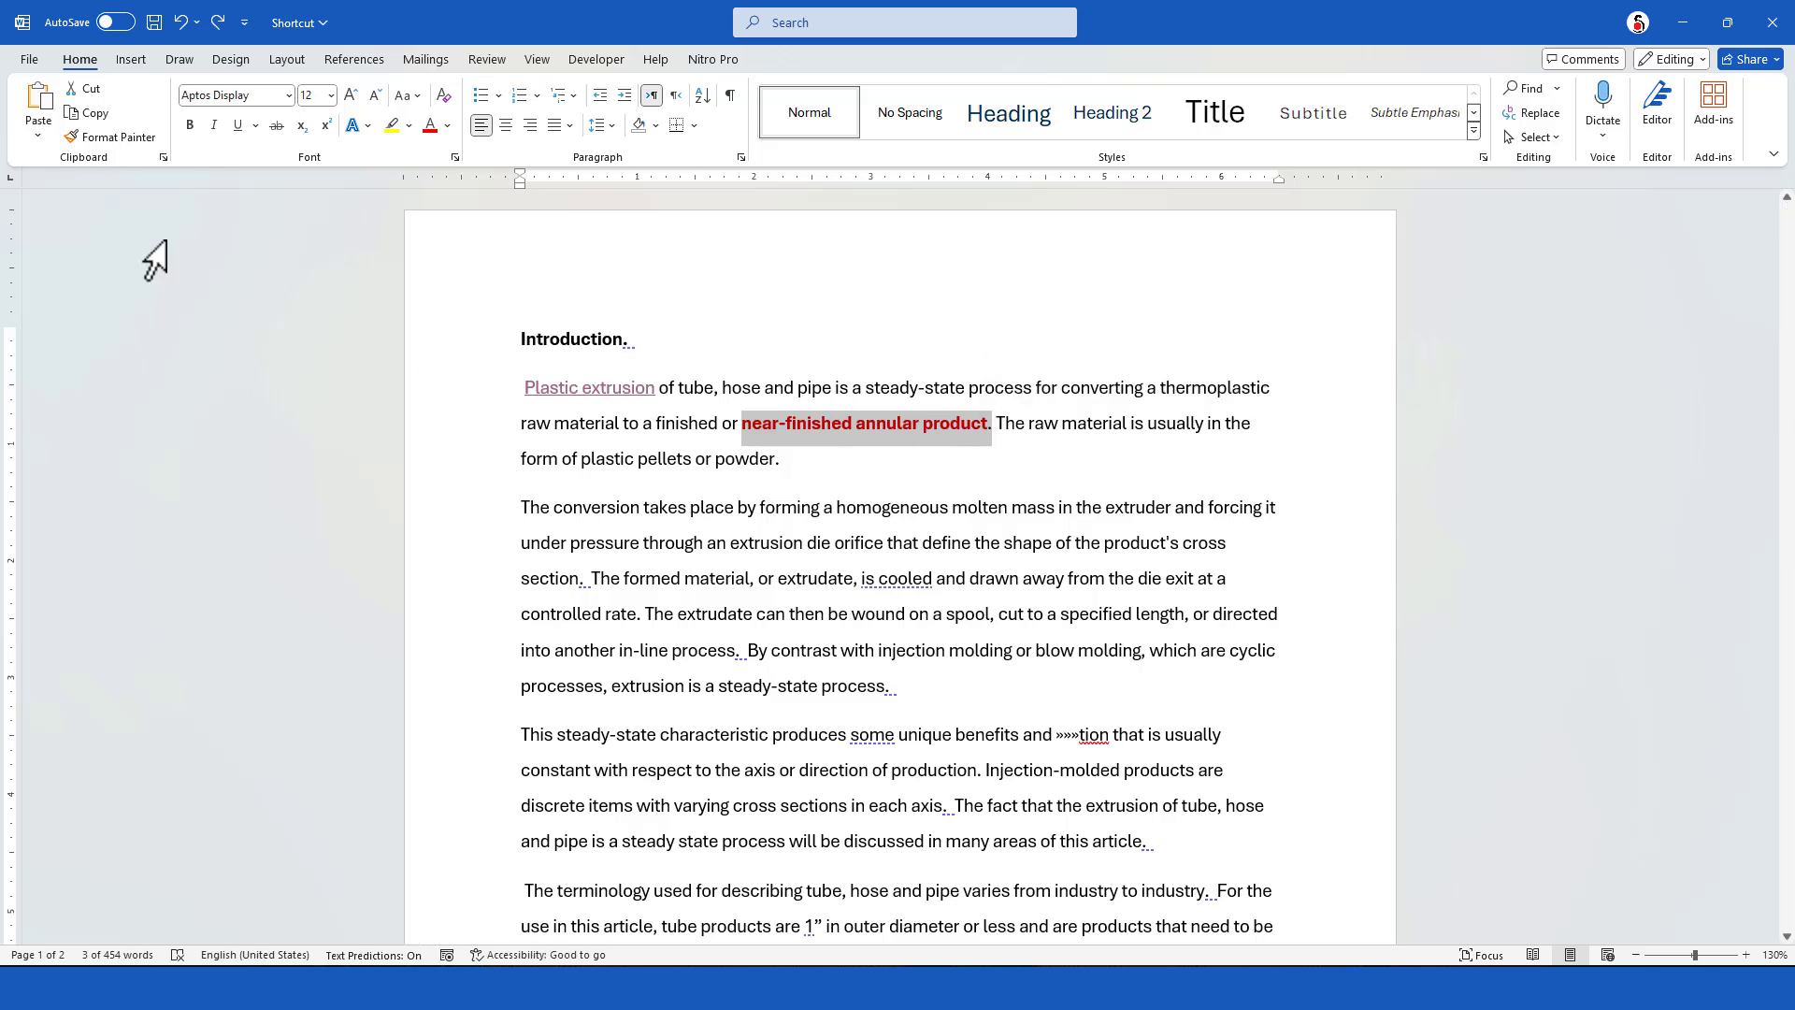
{"action": "left_click", "coordinate": [110, 137]}
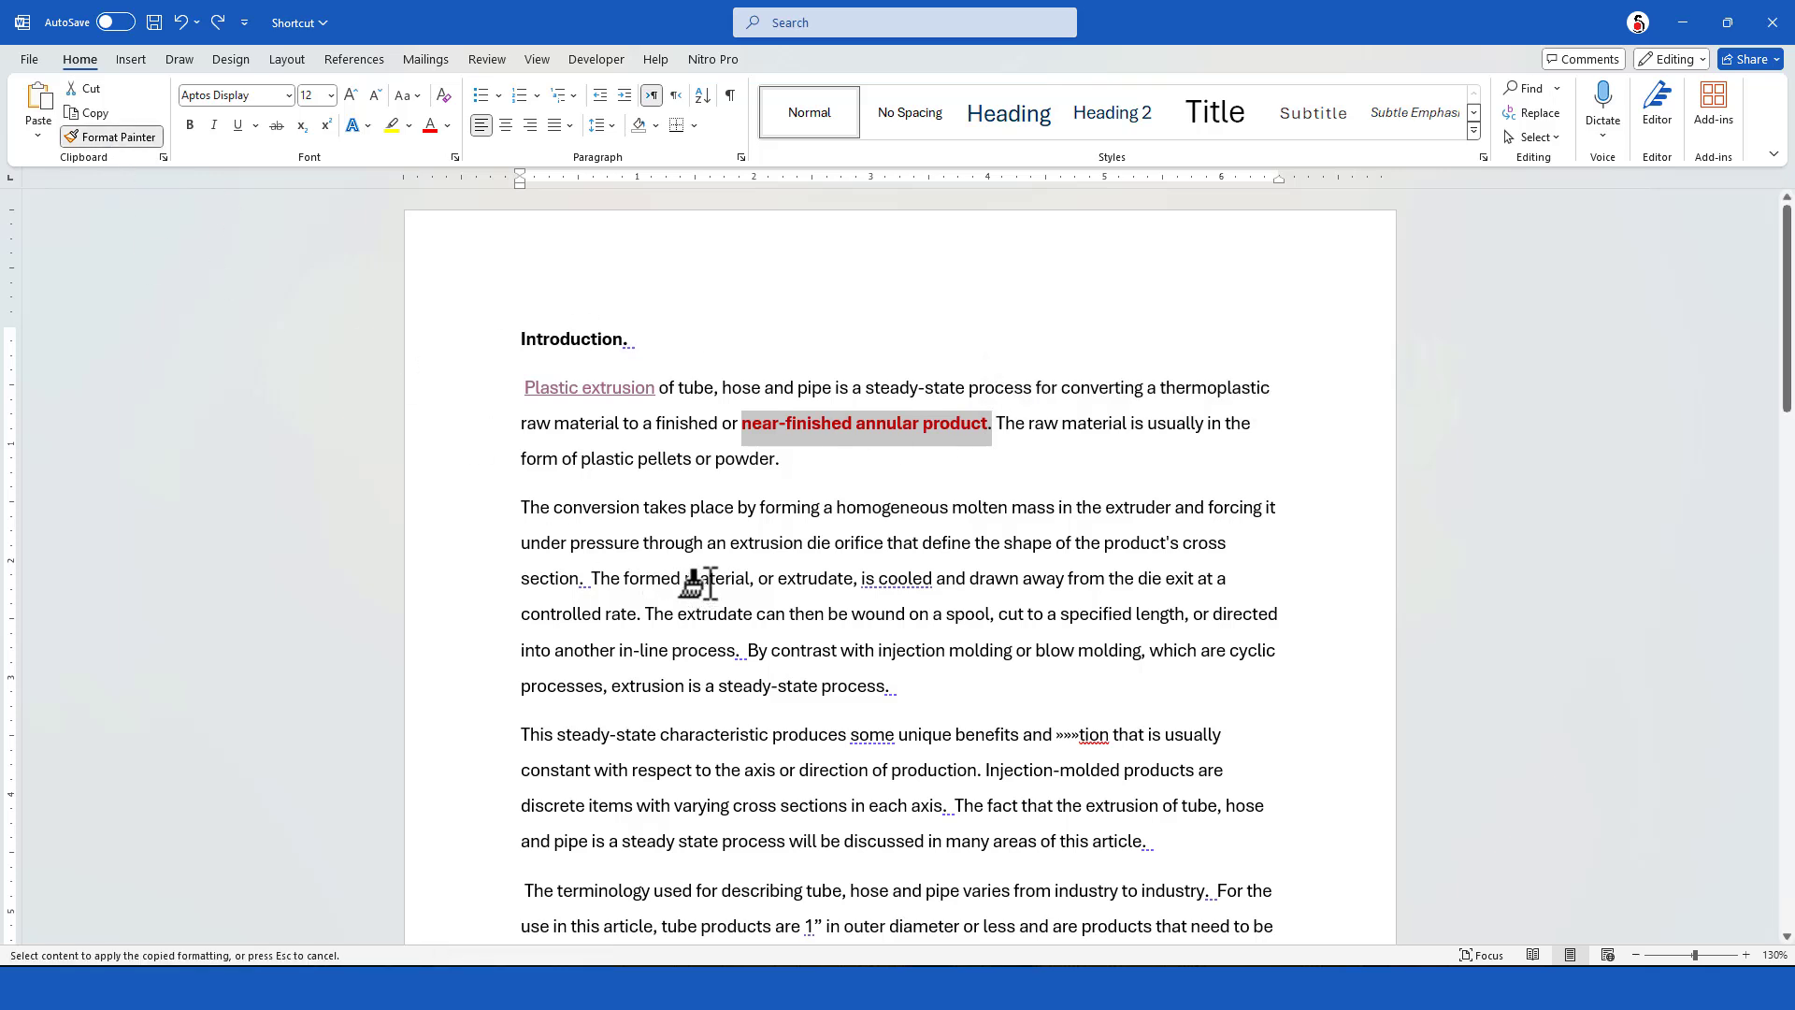
{"action": "left_click_drag", "start_coordinate": [589, 578], "coordinate": [713, 630]}
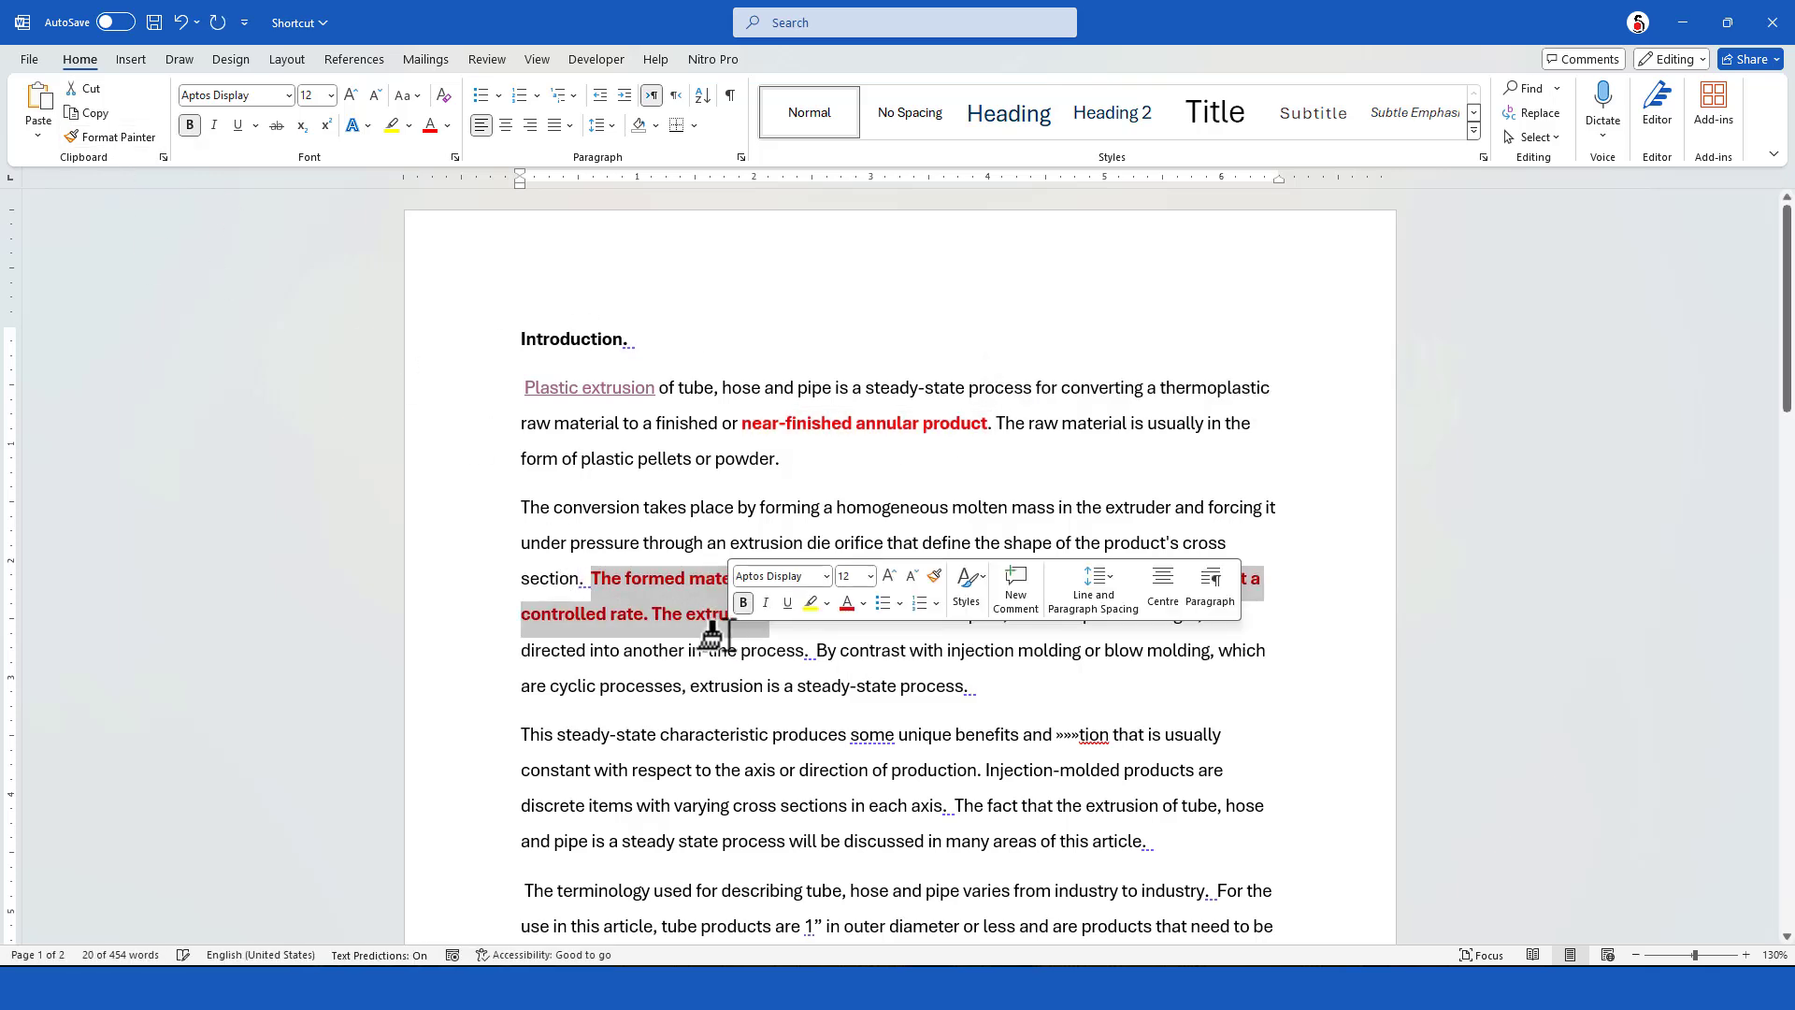
{"action": "key", "text": "ctrl+z"}
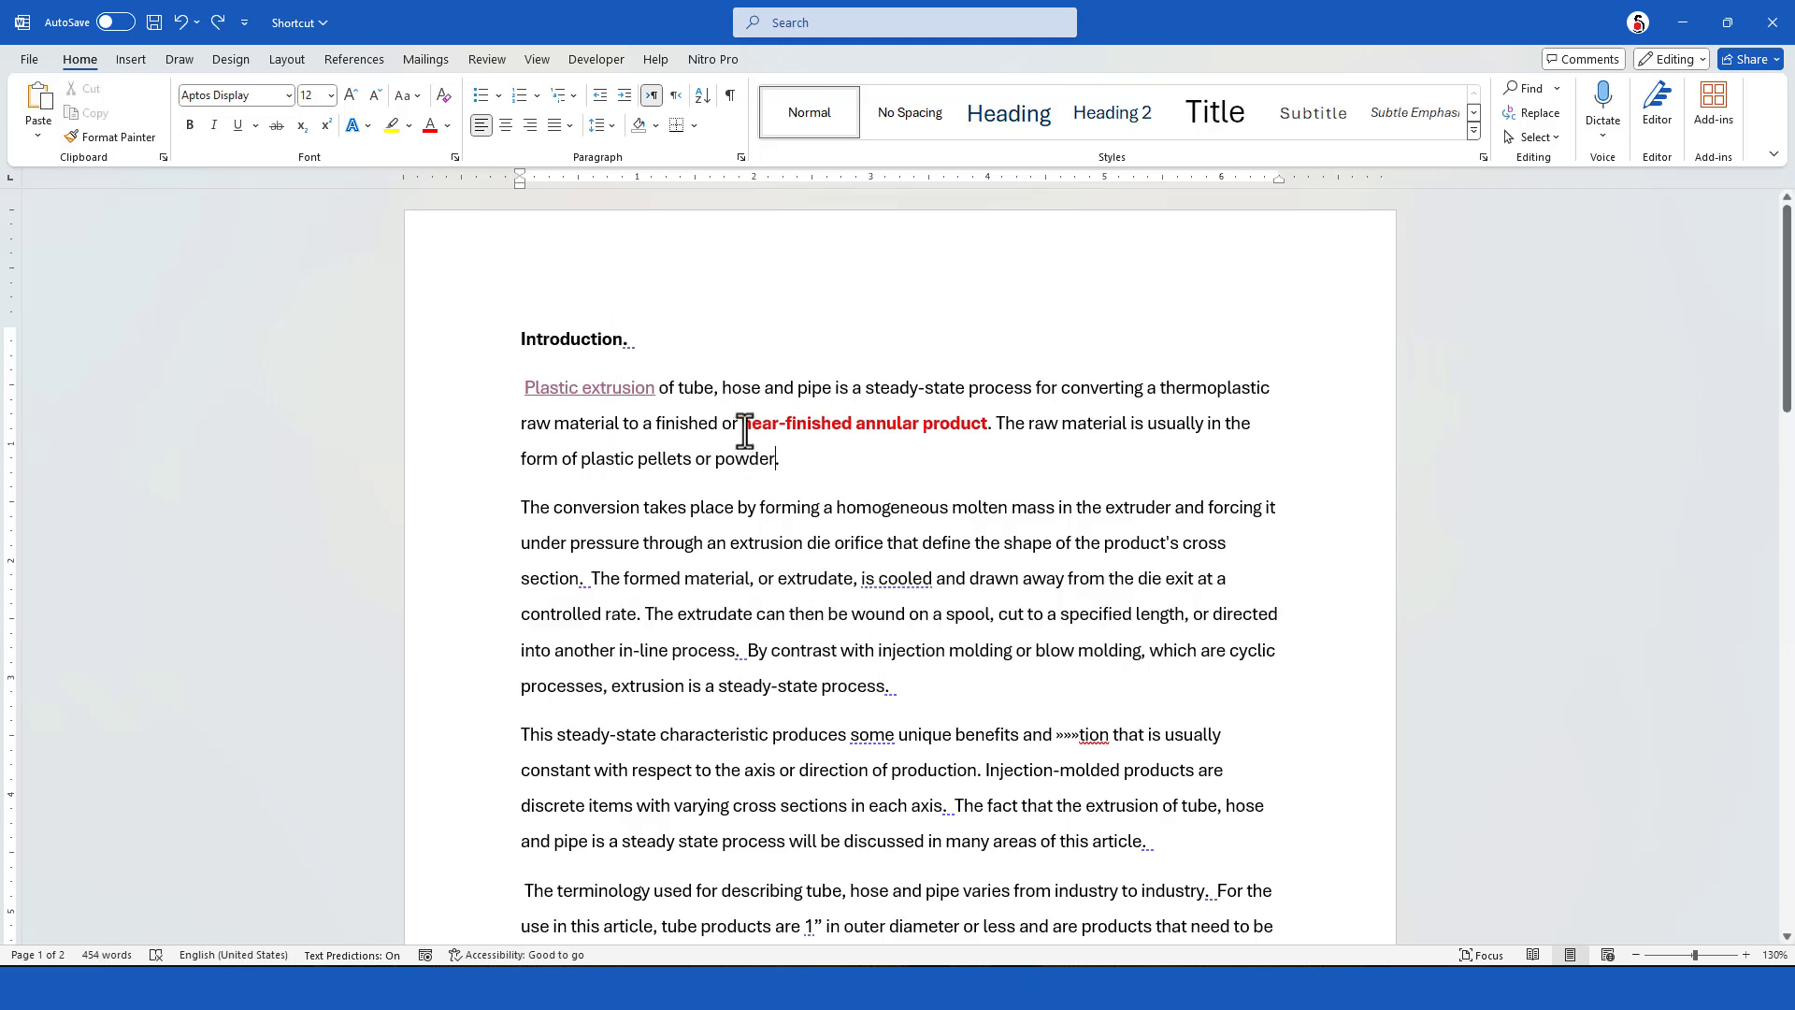
Copy only the formatting of "near-finished annular product" and apply it to "The conversion takes place" through "cross section" in the second paragraph
{"action": "left_click", "coordinate": [742, 424]}
{"action": "left_click", "coordinate": [986, 422], "text": "shift"}
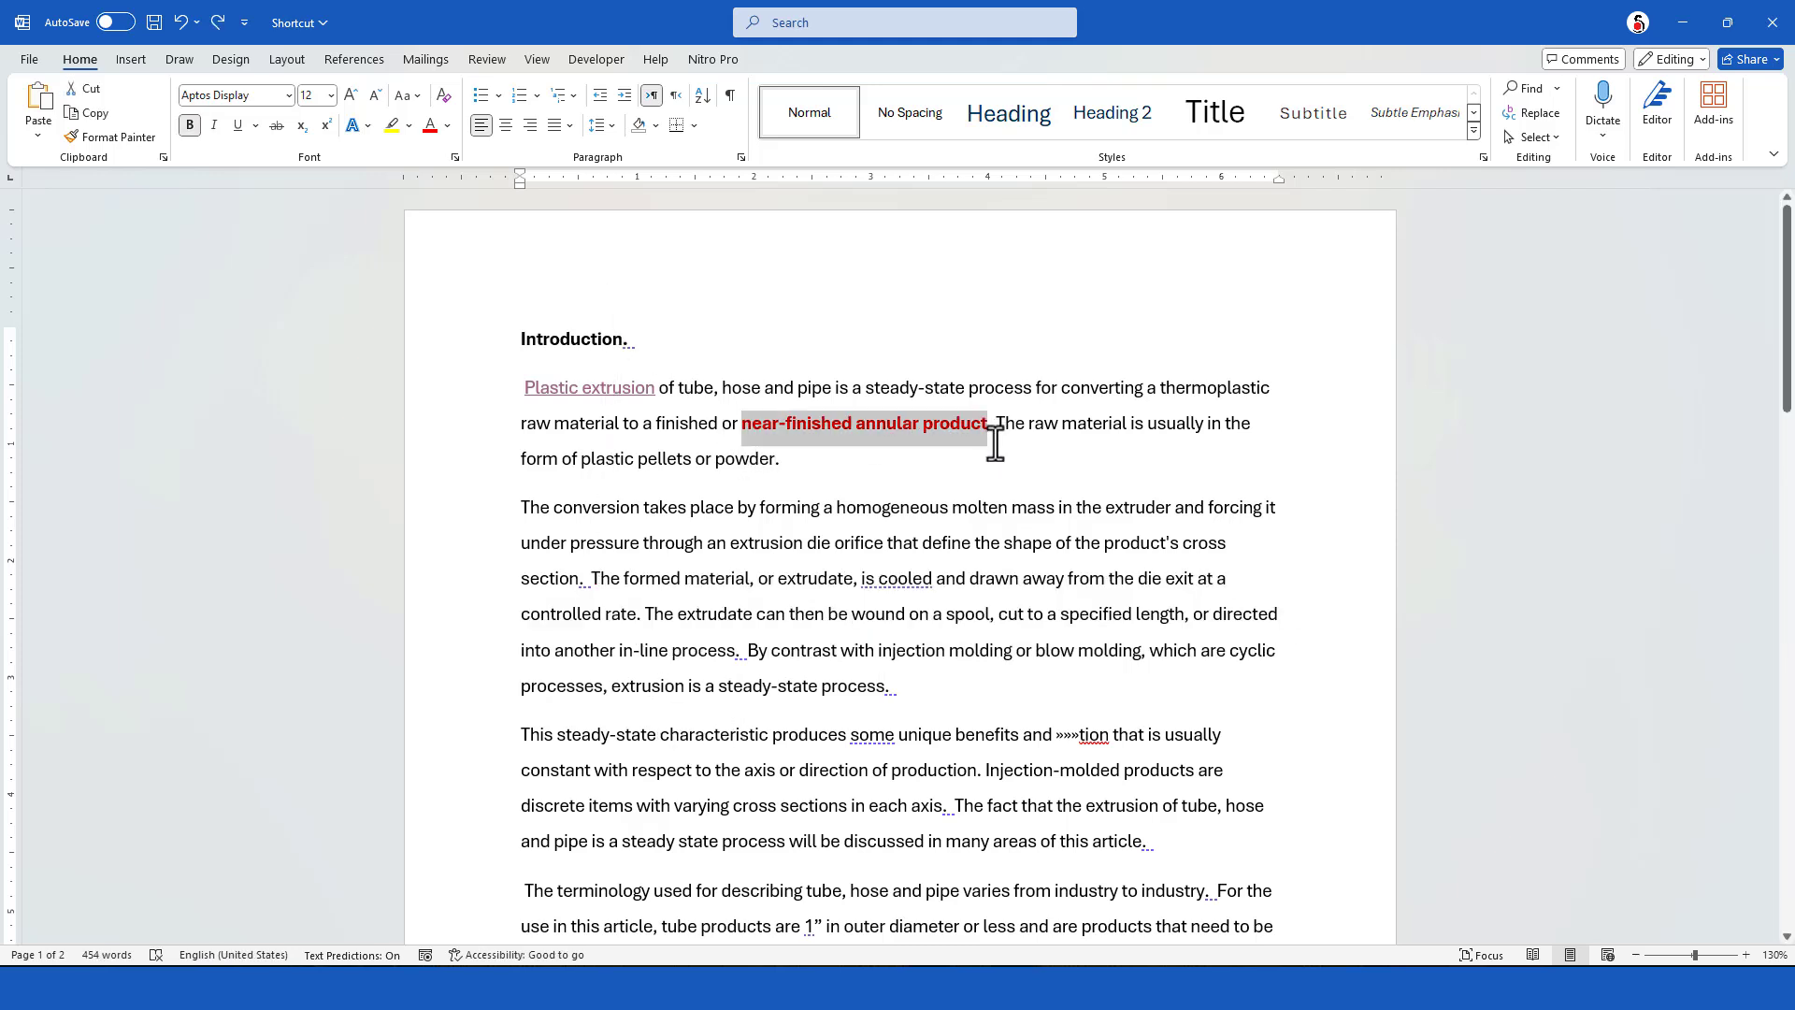
{"action": "key", "text": "ctrl+alt+c"}
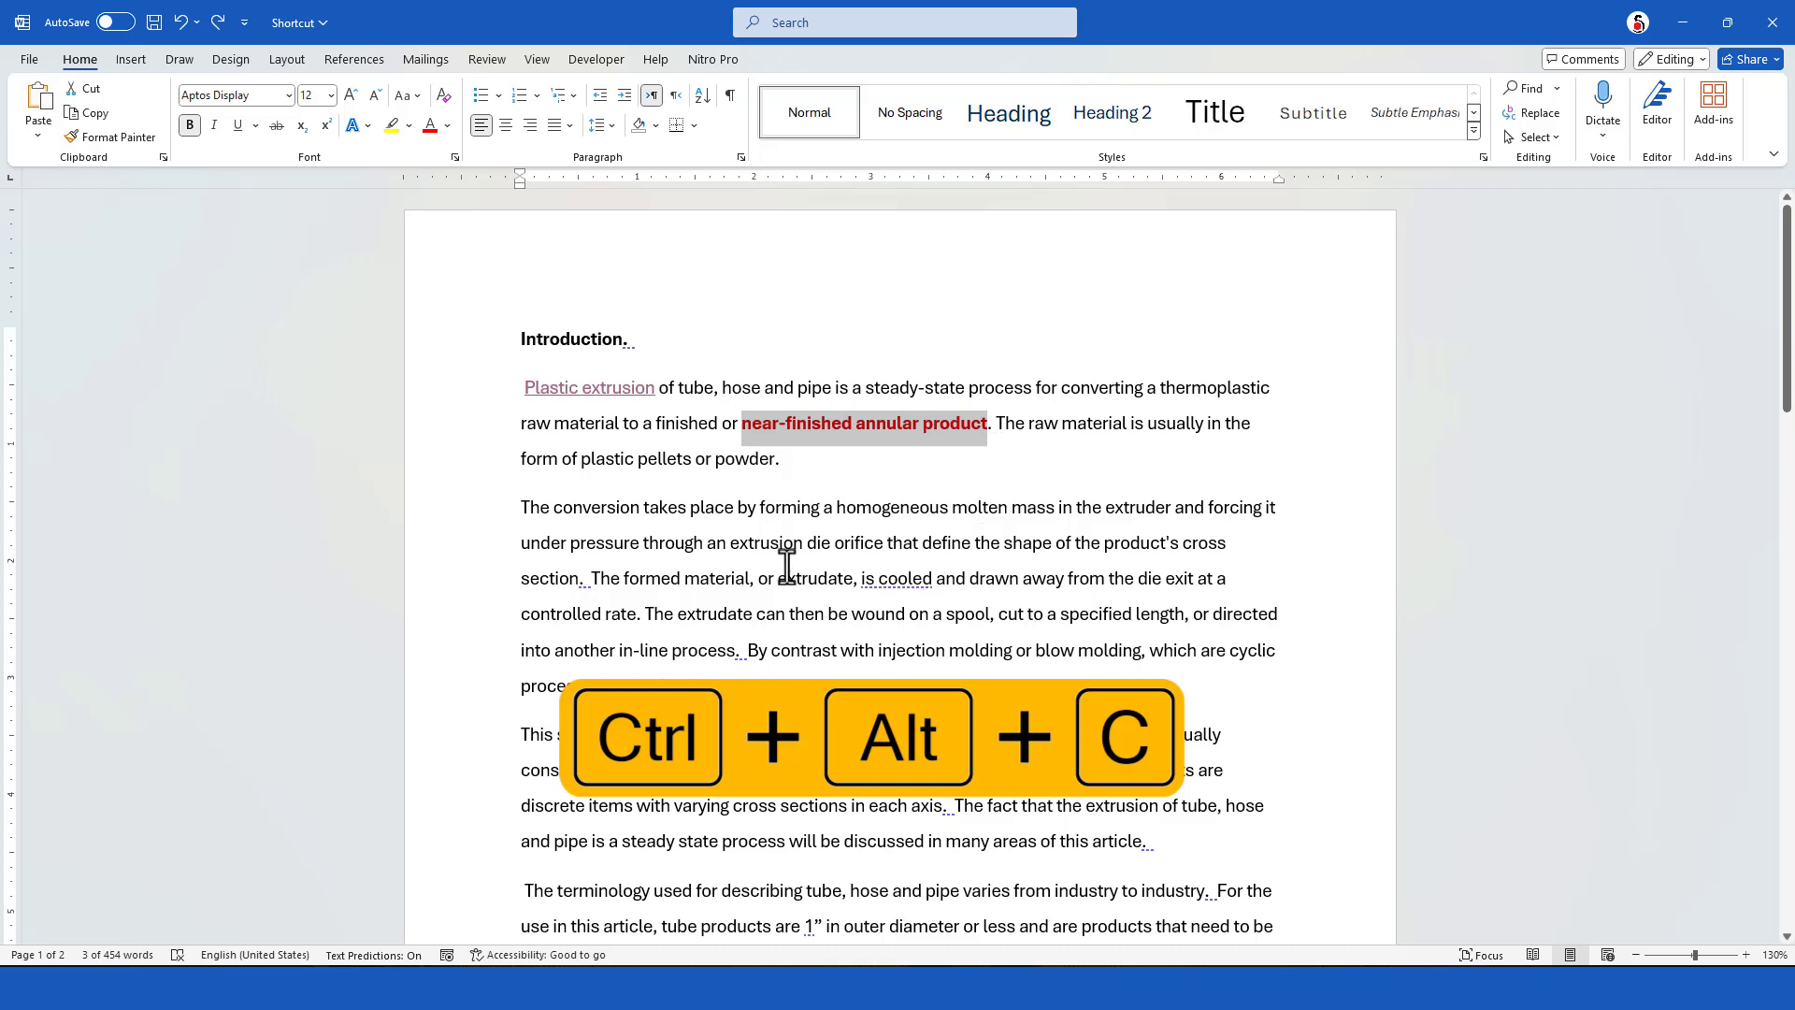
{"action": "left_click_drag", "start_coordinate": [522, 508], "coordinate": [579, 586]}
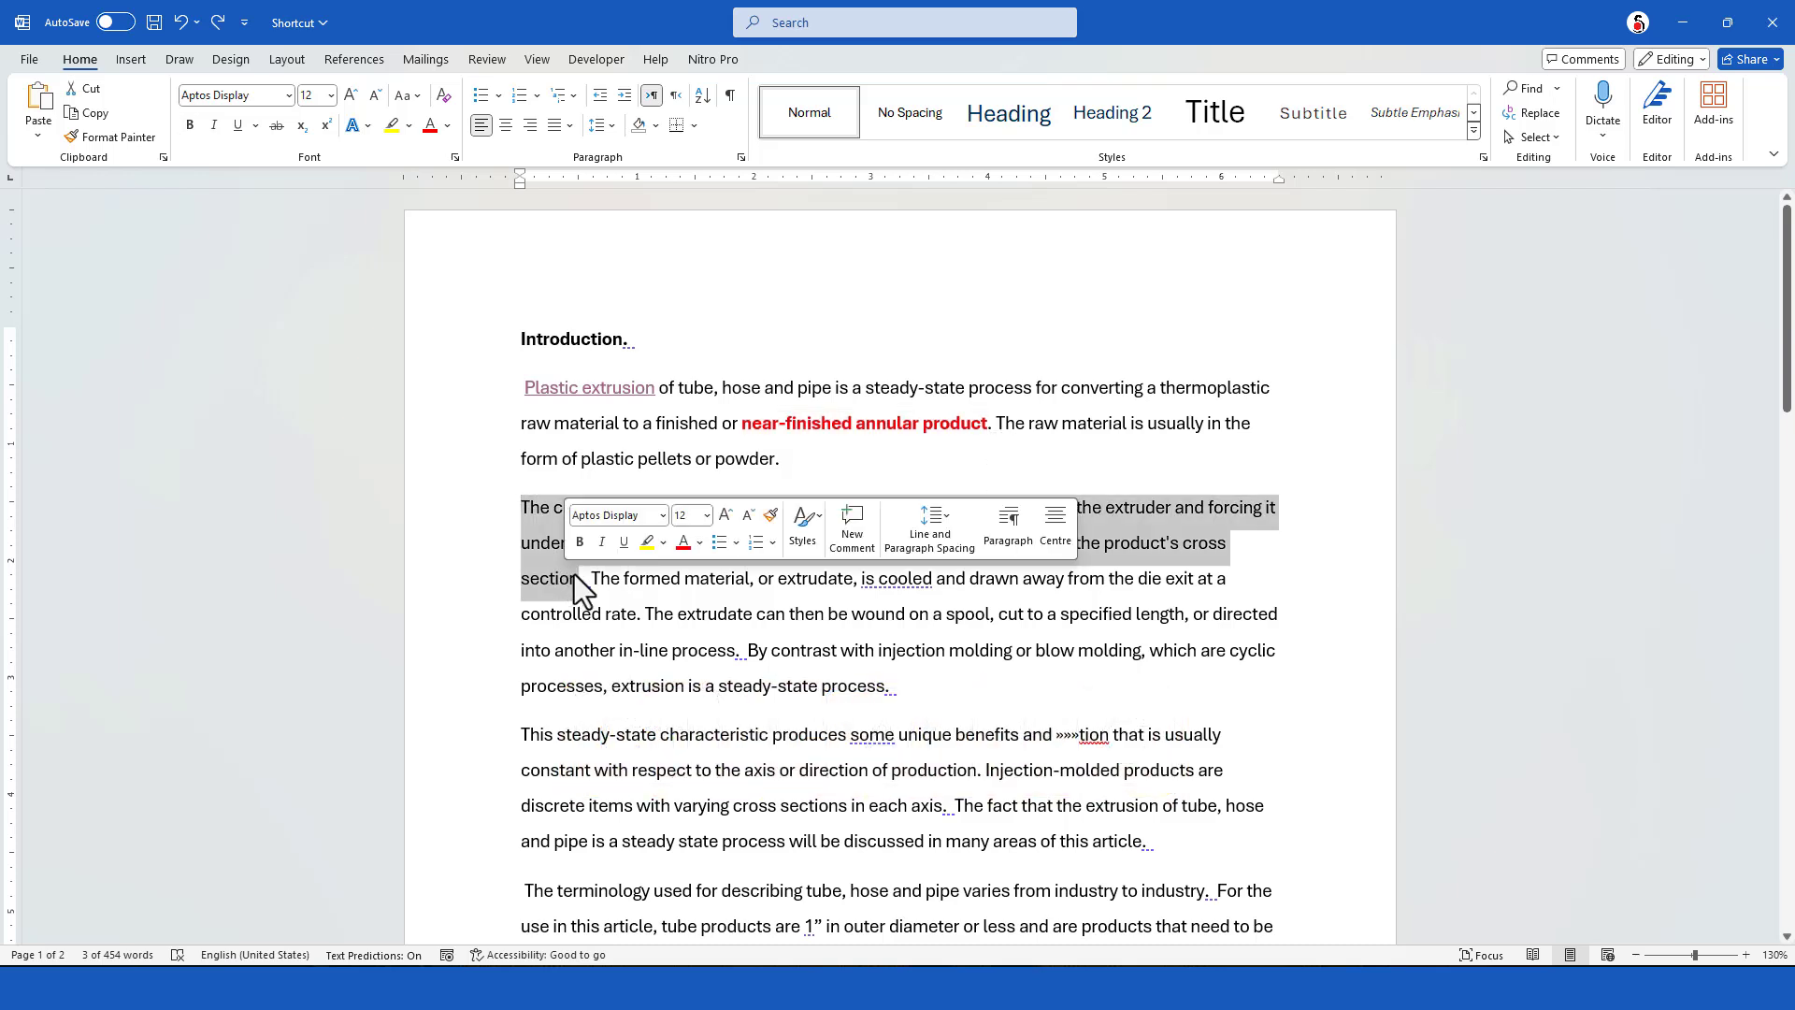
{"action": "left_click_drag", "start_coordinate": [742, 423], "coordinate": [989, 427]}
{"action": "key", "text": "ctrl+alt+v"}
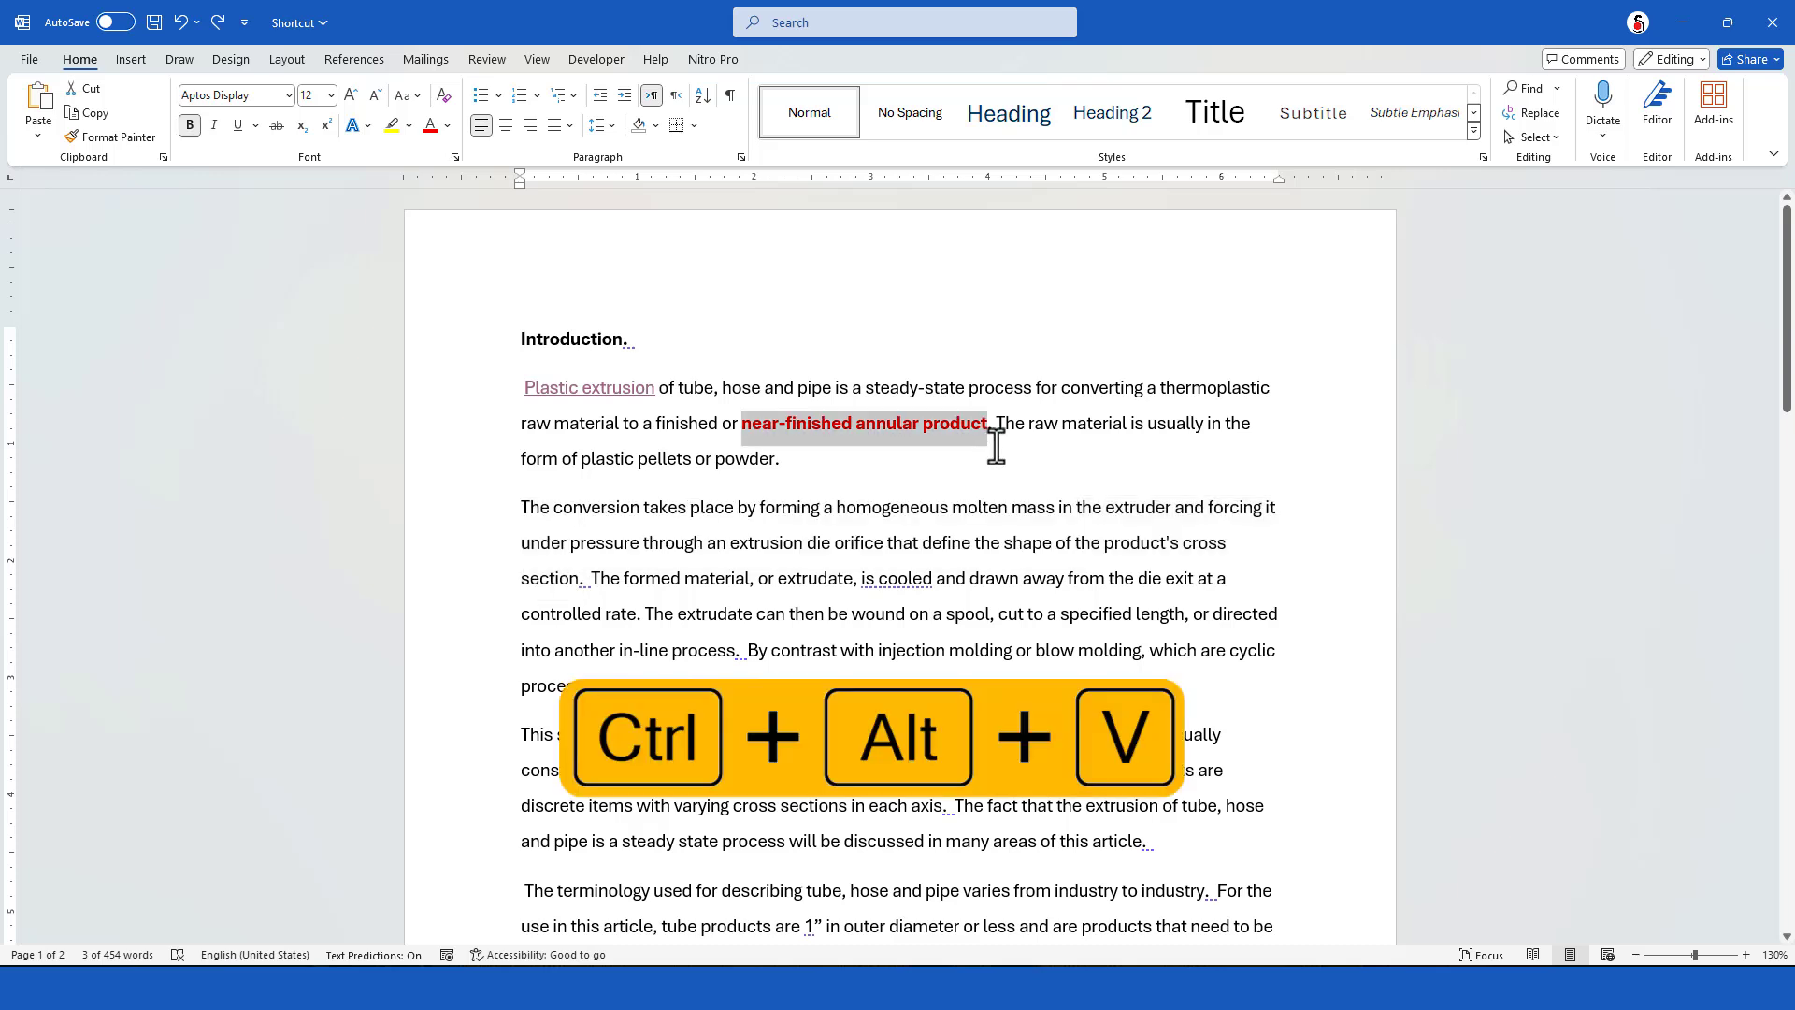
{"action": "left_click_drag", "start_coordinate": [521, 505], "coordinate": [573, 580]}
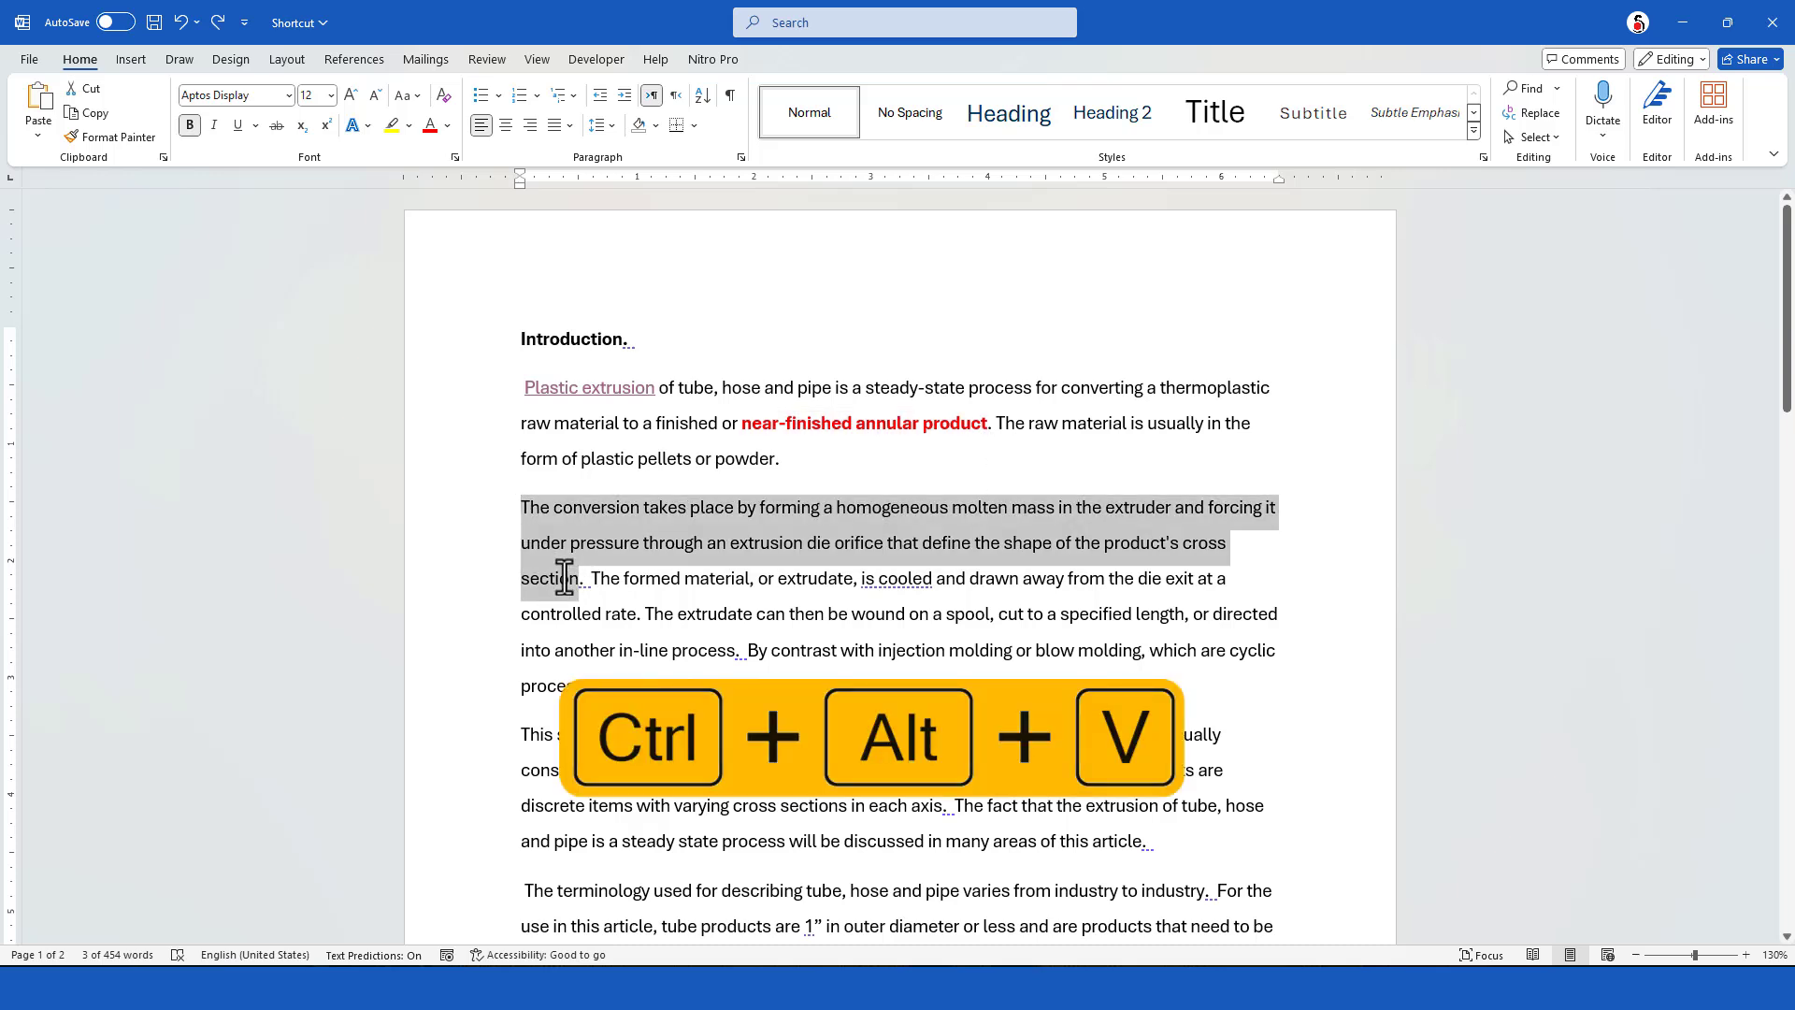
{"action": "key", "text": "ctrl+alt+v"}
Apply the copied red bold formatting to "This steady-state characteristic" through "discrete items" and to the passage starting "products are generally rigid"
{"action": "scroll", "coordinate": [651, 711], "scroll_direction": "down", "scroll_amount": 2}
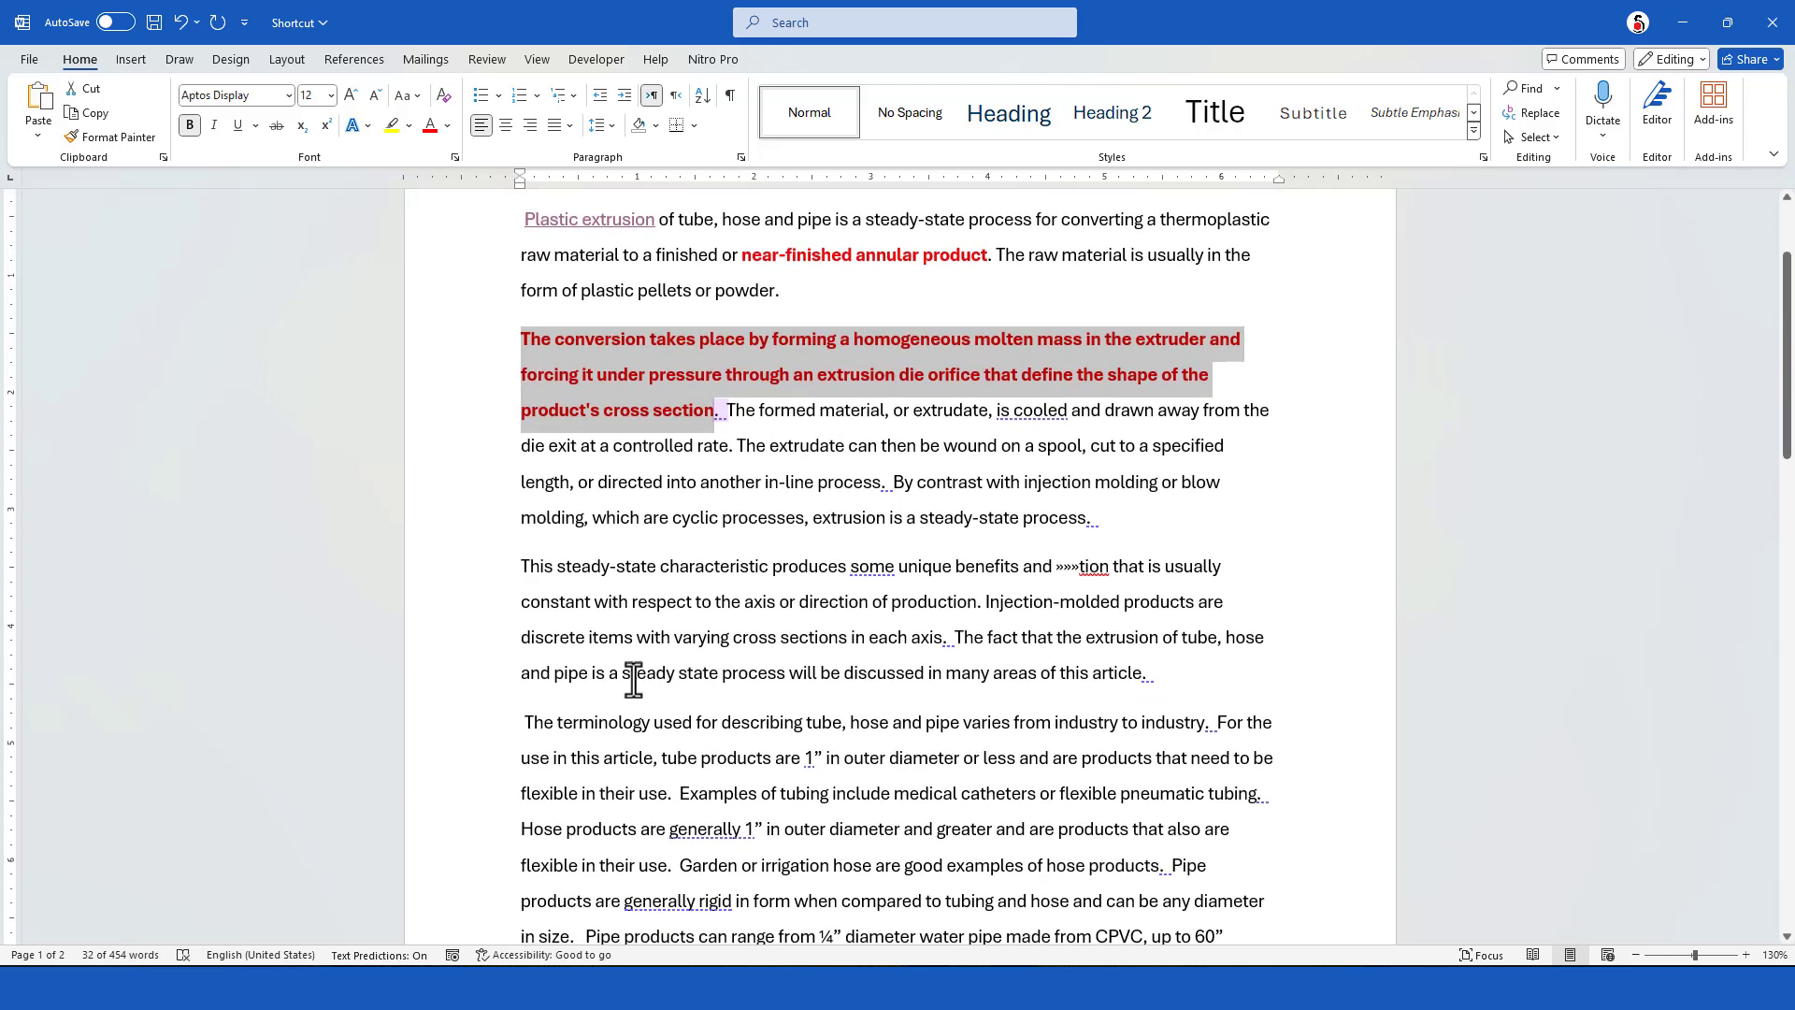
{"action": "left_click_drag", "start_coordinate": [523, 566], "coordinate": [613, 721]}
{"action": "key", "text": "ctrl+alt+v"}
{"action": "scroll", "coordinate": [549, 710], "scroll_direction": "down", "scroll_amount": 3}
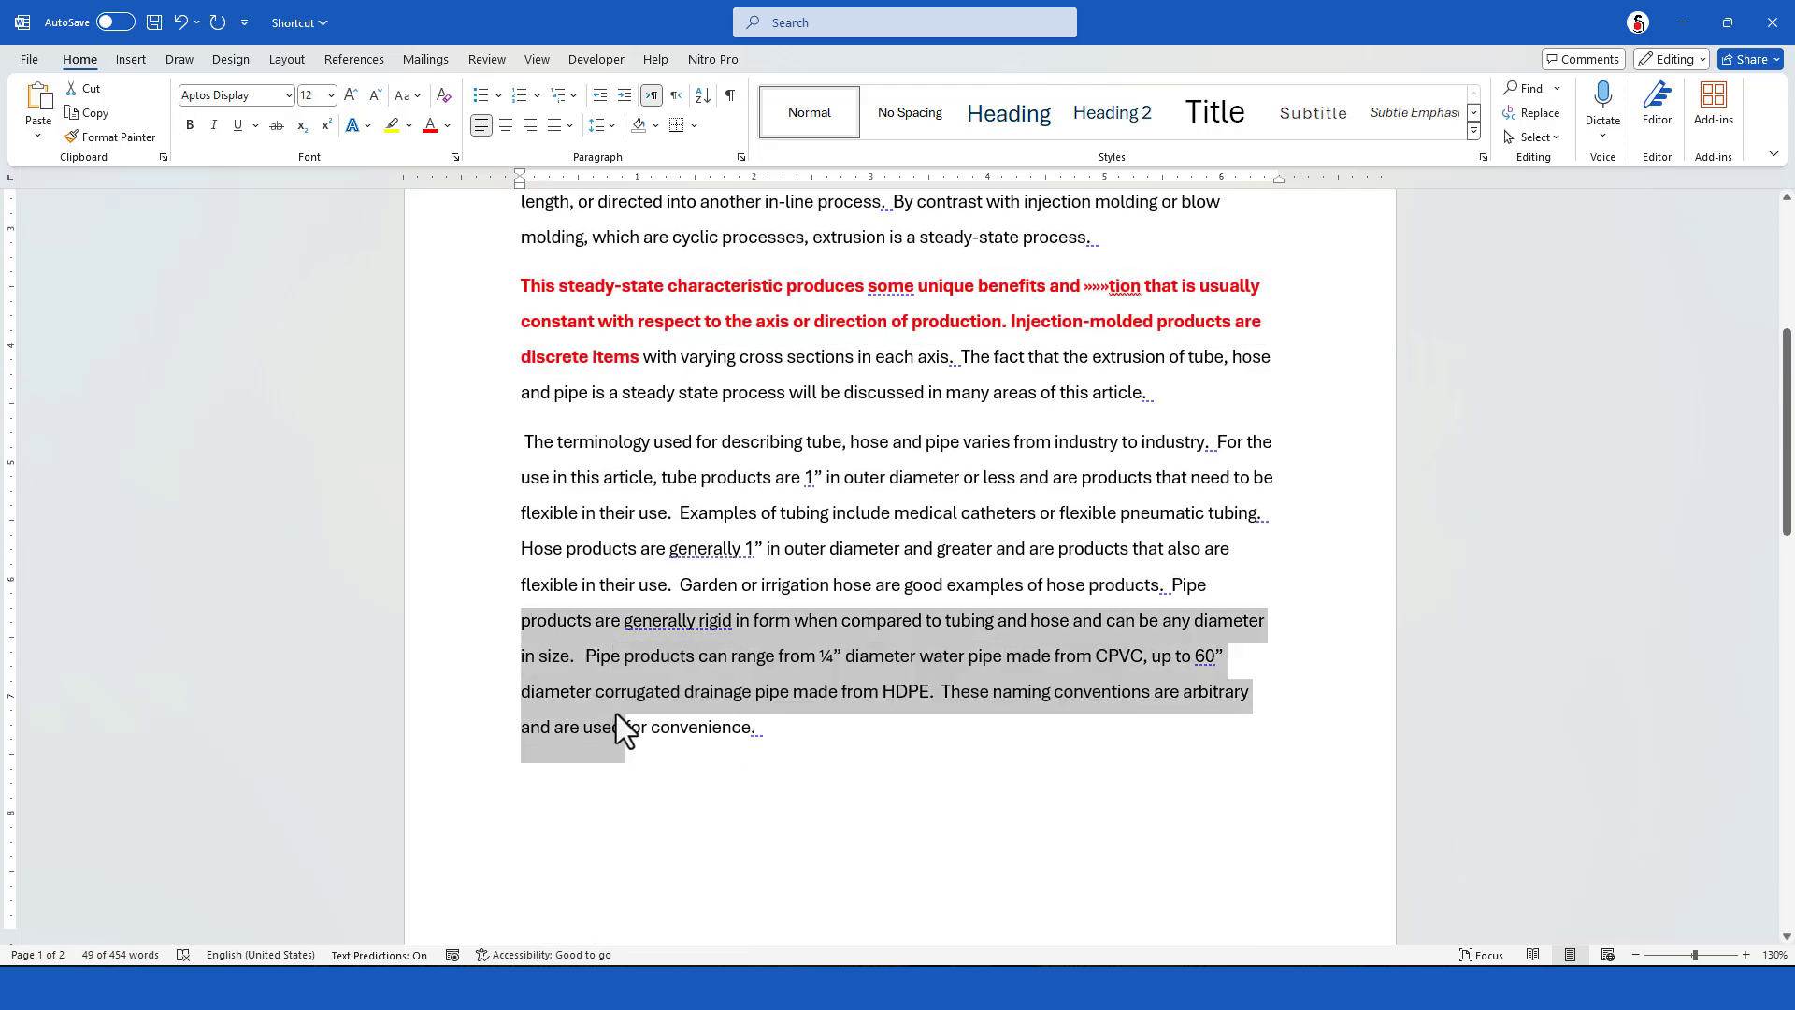
{"action": "key", "text": "ctrl+shift+v"}
{"action": "left_click", "coordinate": [769, 808]}
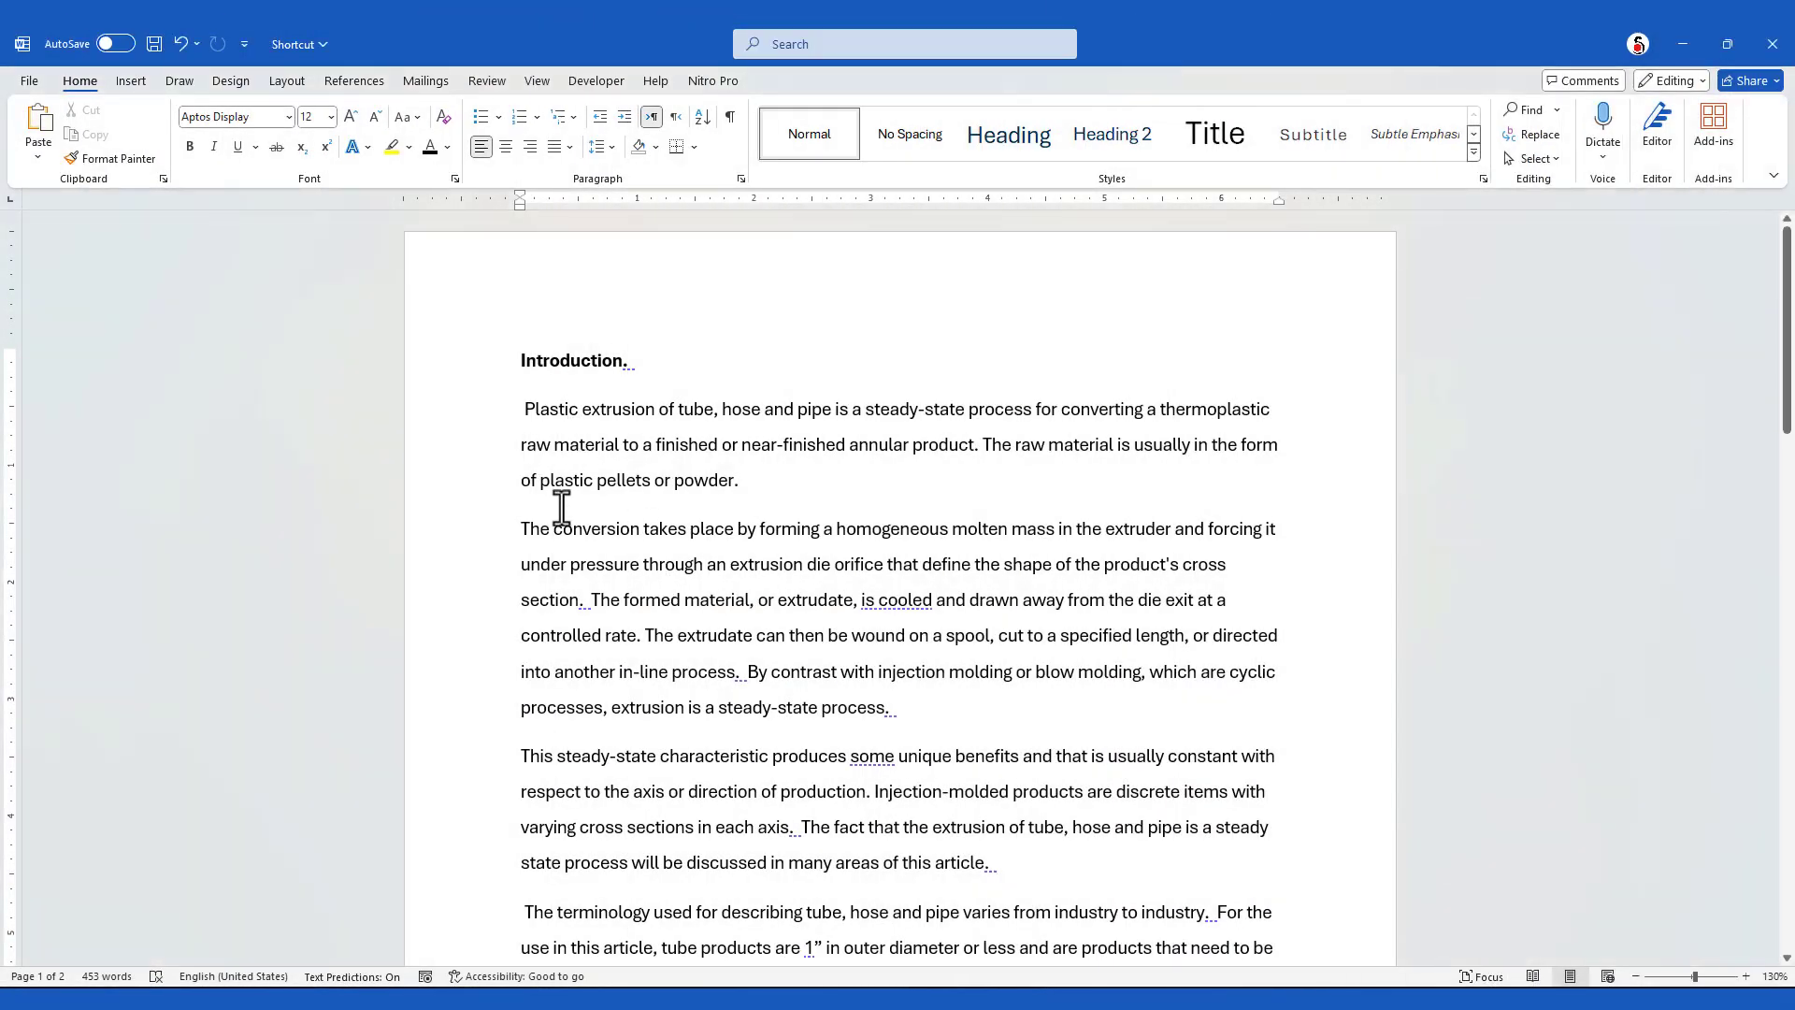
Run AutoFormat on the whole article to unify its inconsistent headings and paragraph formatting
{"action": "scroll", "coordinate": [580, 600], "scroll_direction": "down", "scroll_amount": 1}
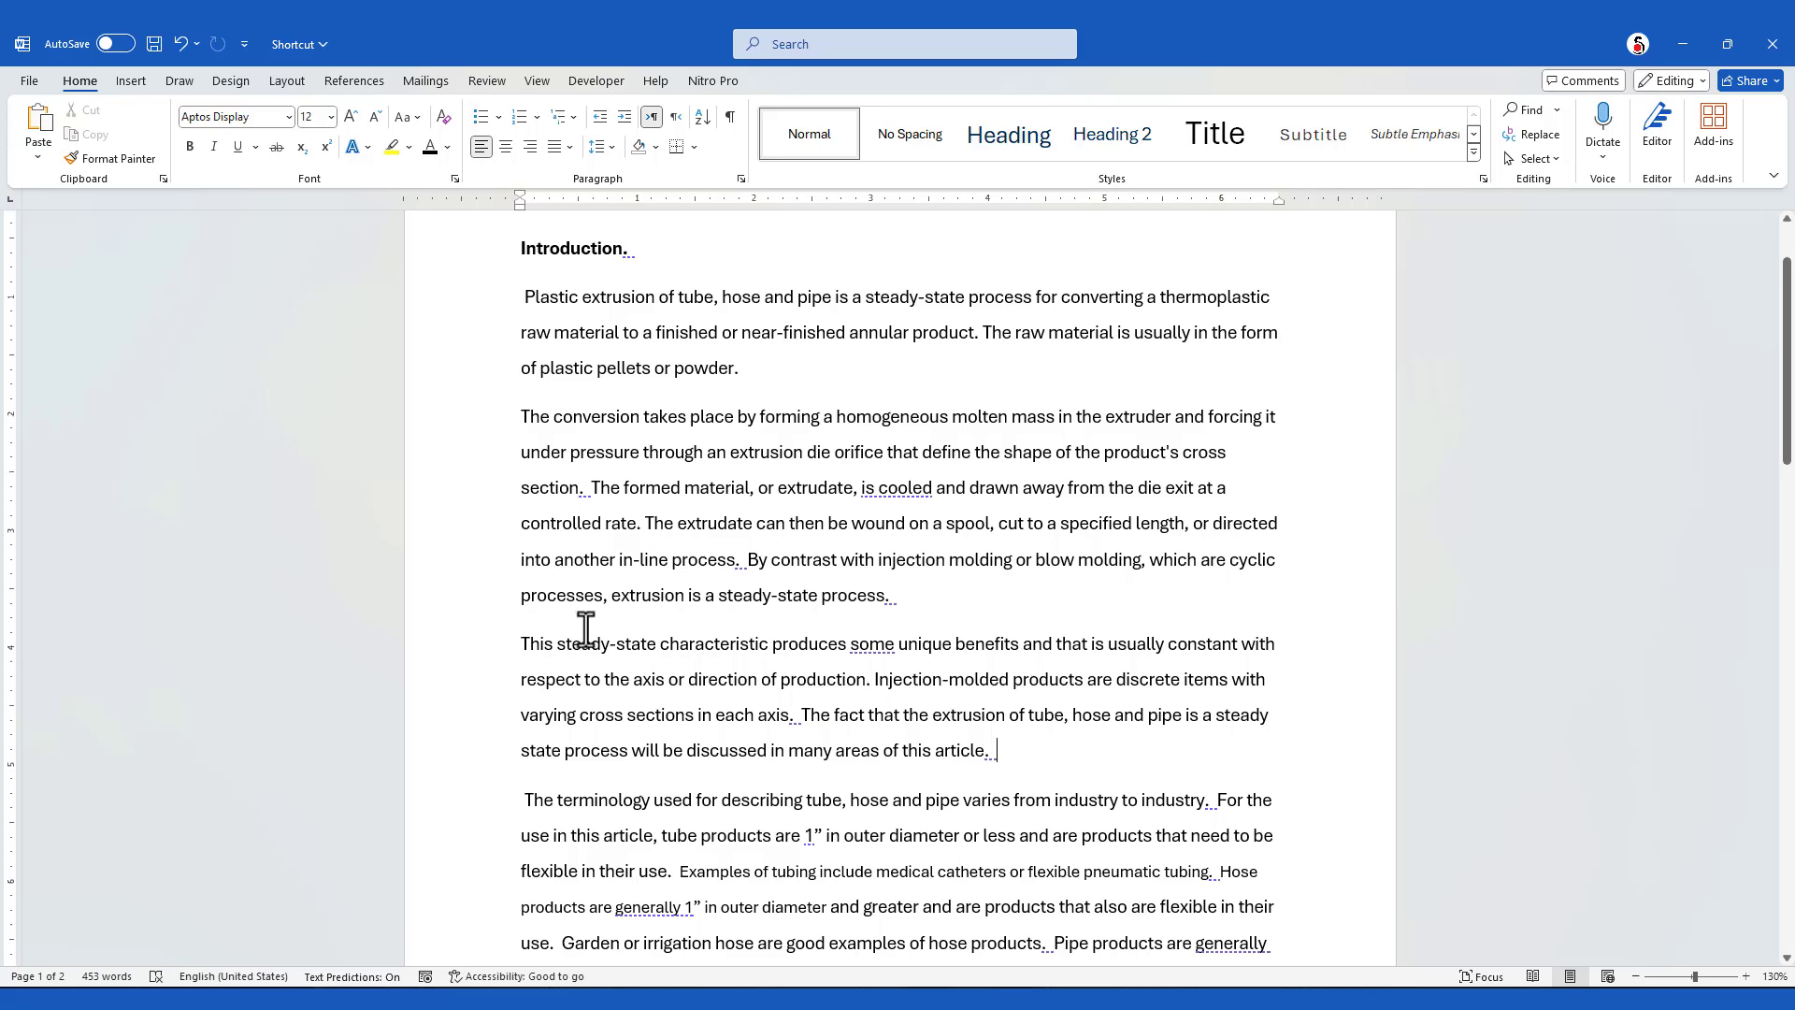
{"action": "scroll", "coordinate": [586, 629], "scroll_direction": "down", "scroll_amount": 2}
{"action": "left_click_drag", "start_coordinate": [515, 641], "coordinate": [1251, 896]}
{"action": "scroll", "coordinate": [1166, 821], "scroll_direction": "down", "scroll_amount": 2}
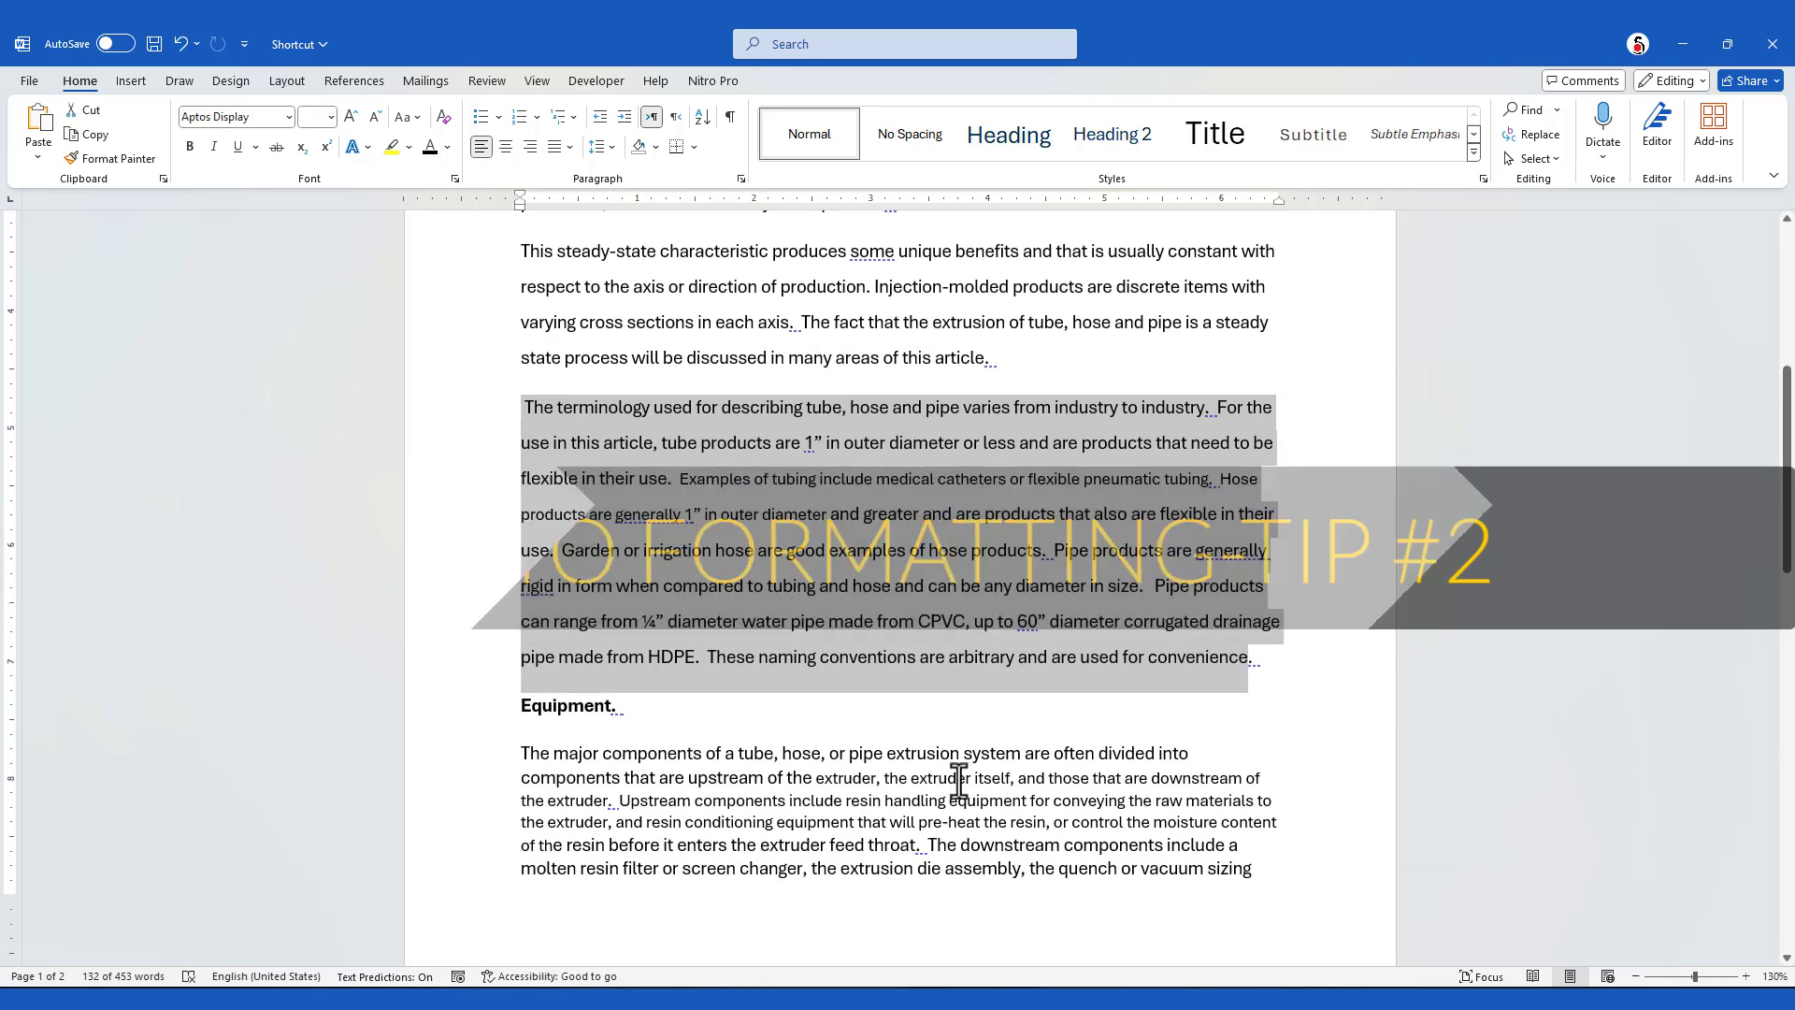
{"action": "left_click", "coordinate": [973, 796]}
{"action": "scroll", "coordinate": [804, 607], "scroll_direction": "down", "scroll_amount": 1}
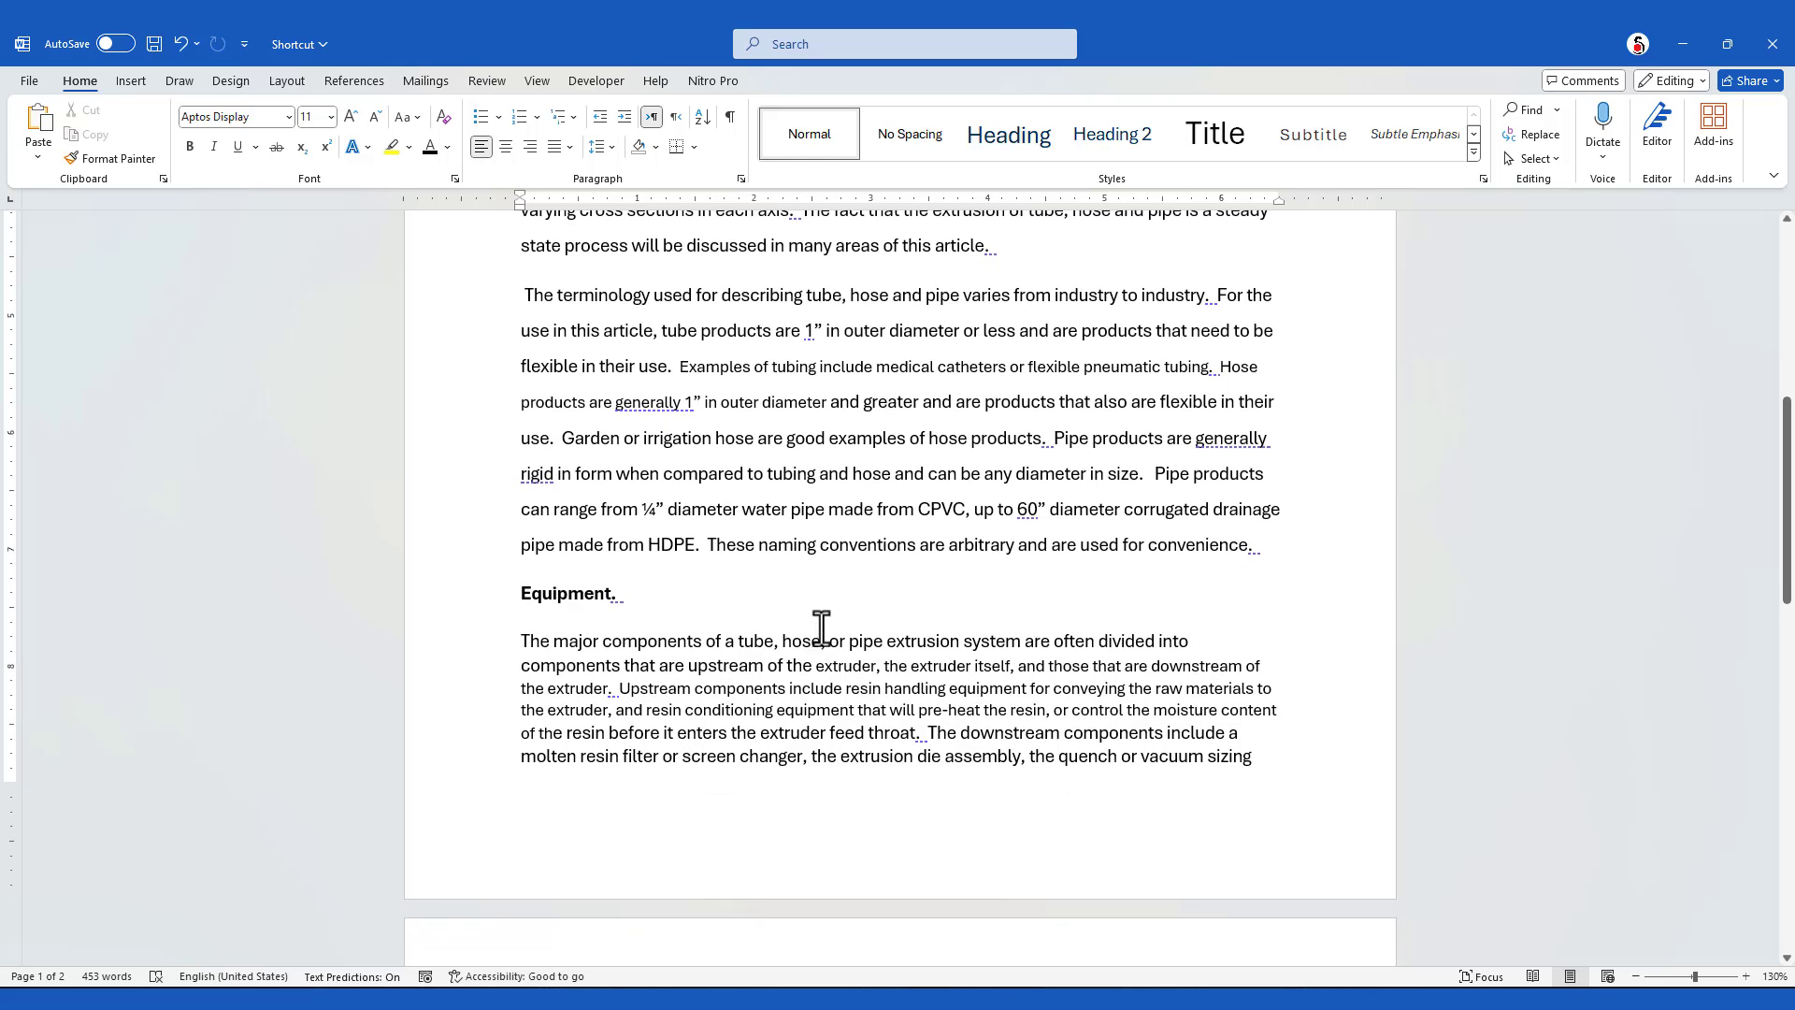
{"action": "left_click", "coordinate": [854, 474]}
{"action": "key", "text": "ctrl+alt+k"}
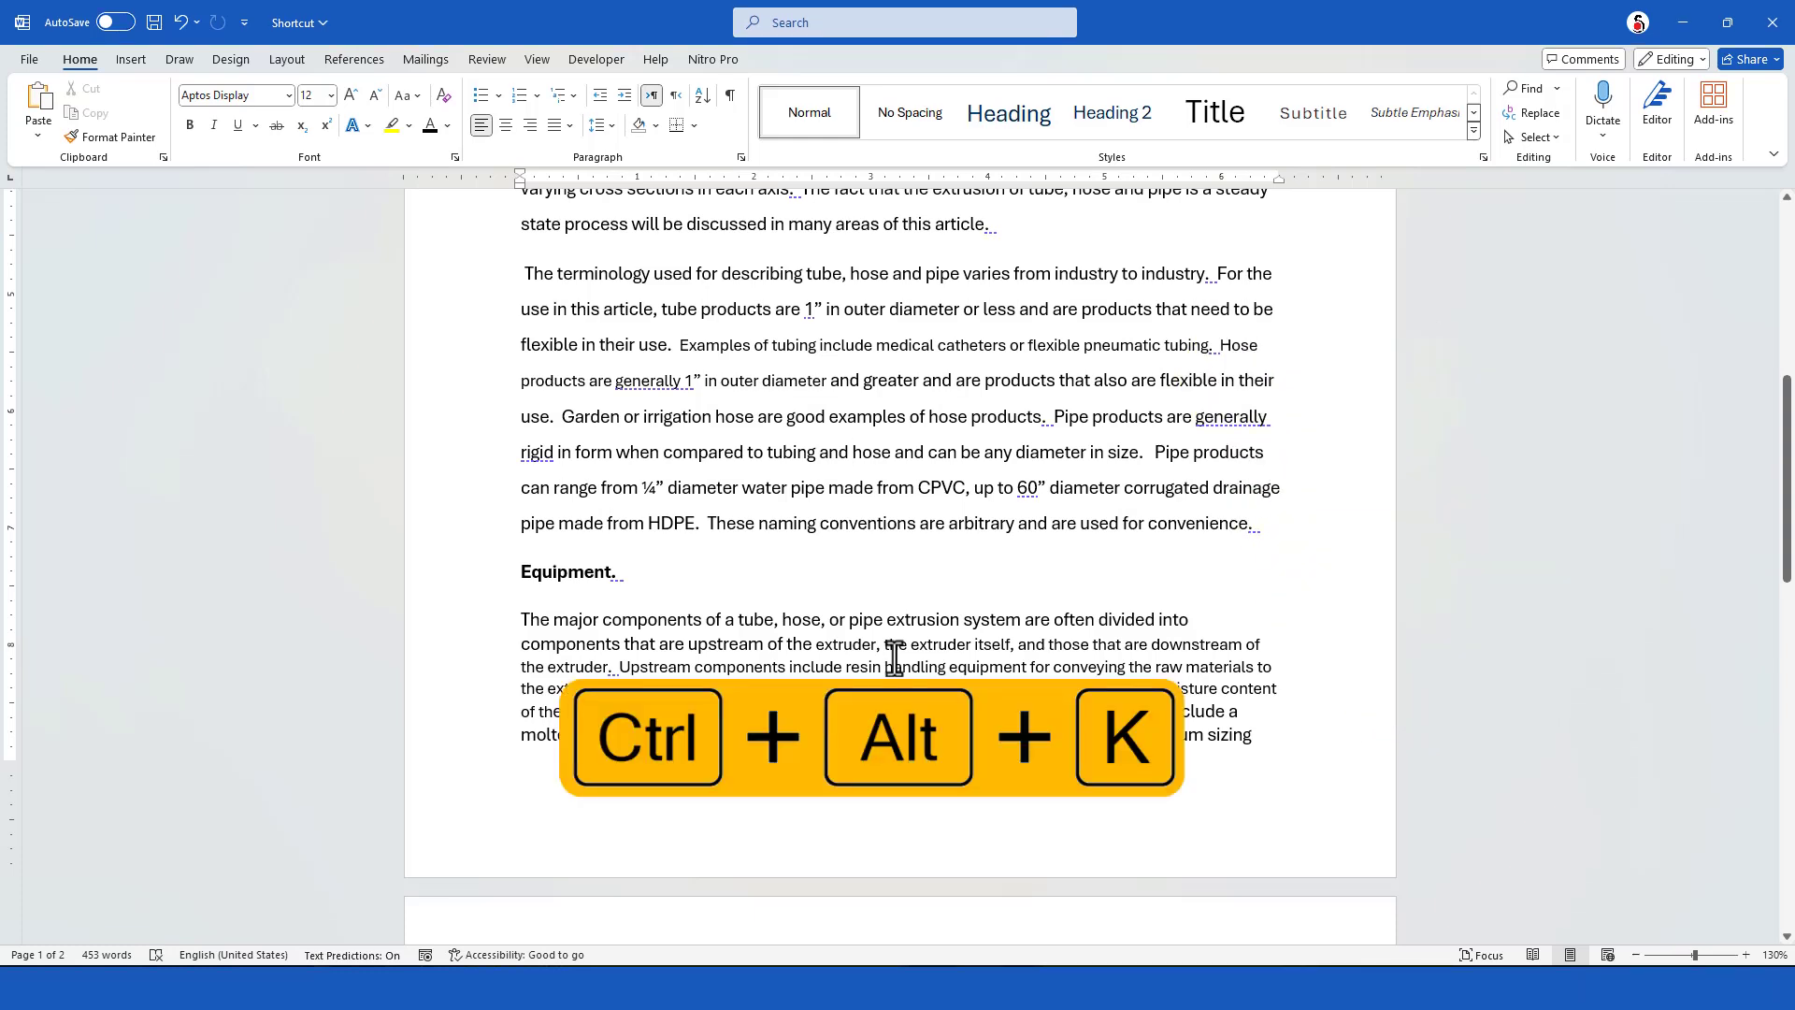
Examine the heading styles, font sizes and line spacing throughout the automatically formatted article
{"action": "scroll", "coordinate": [895, 658], "scroll_direction": "up", "scroll_amount": 8}
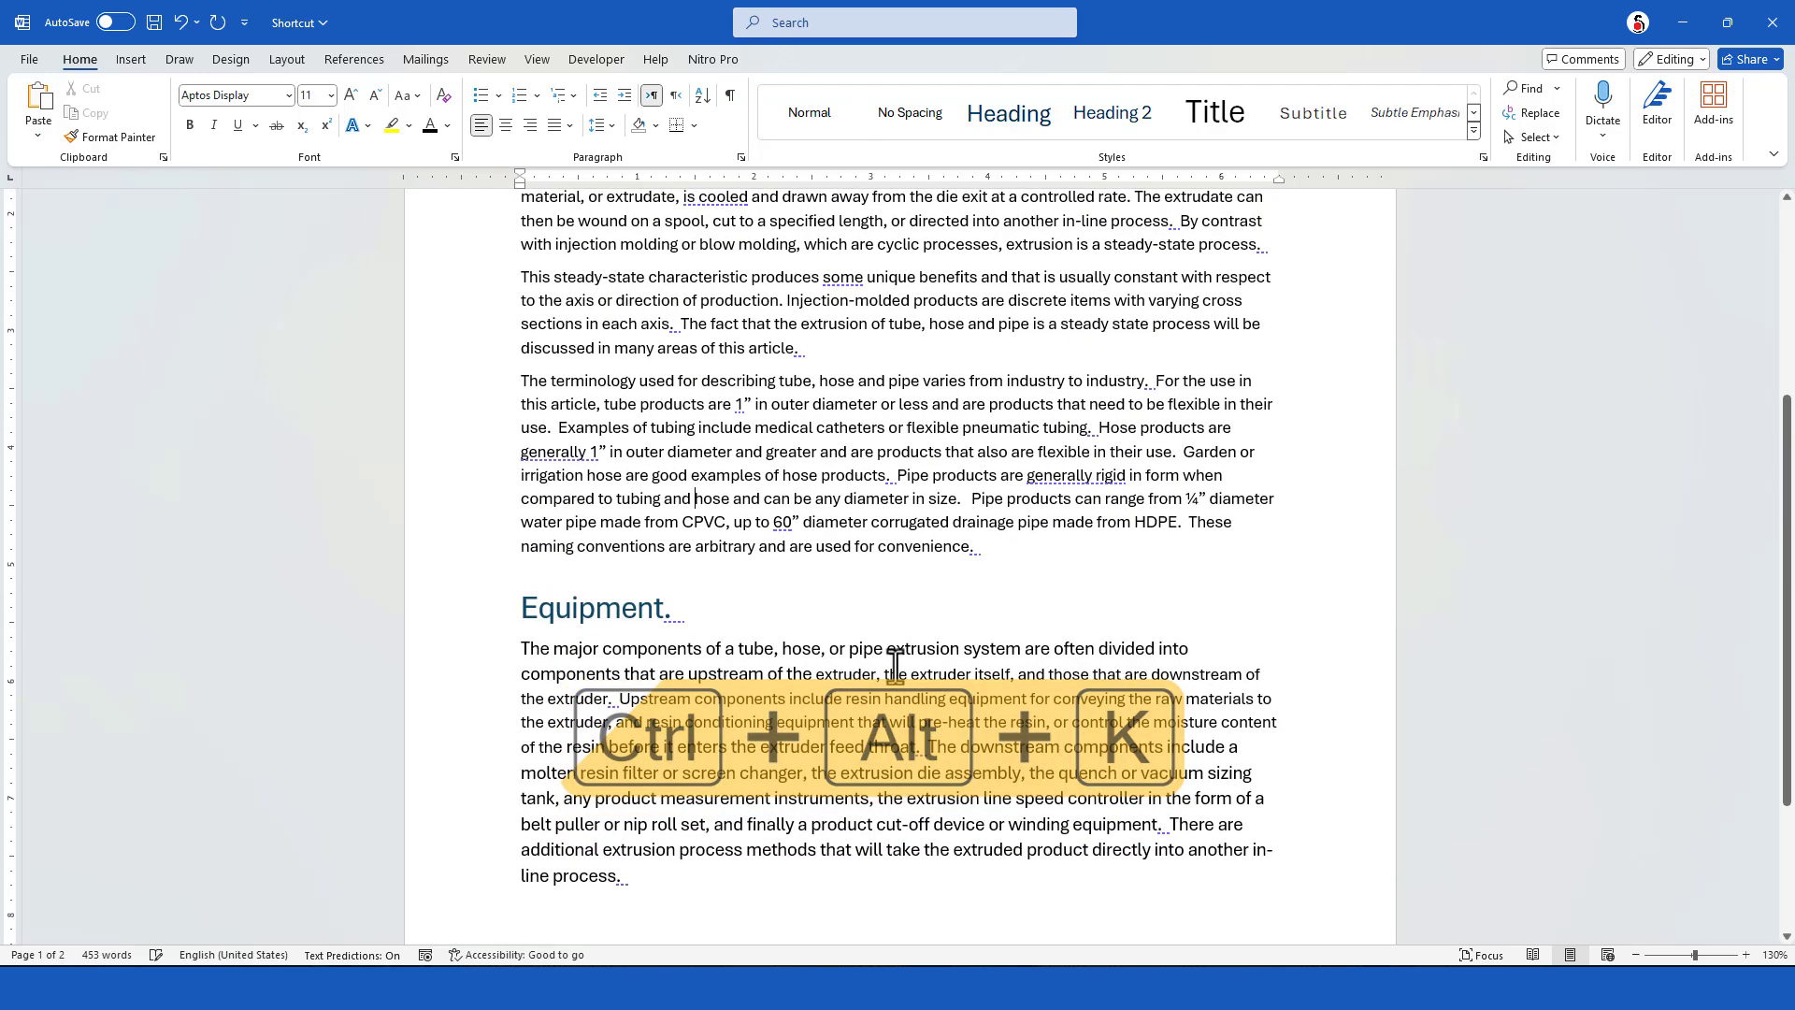
{"action": "scroll", "coordinate": [907, 671], "scroll_direction": "down", "scroll_amount": 5}
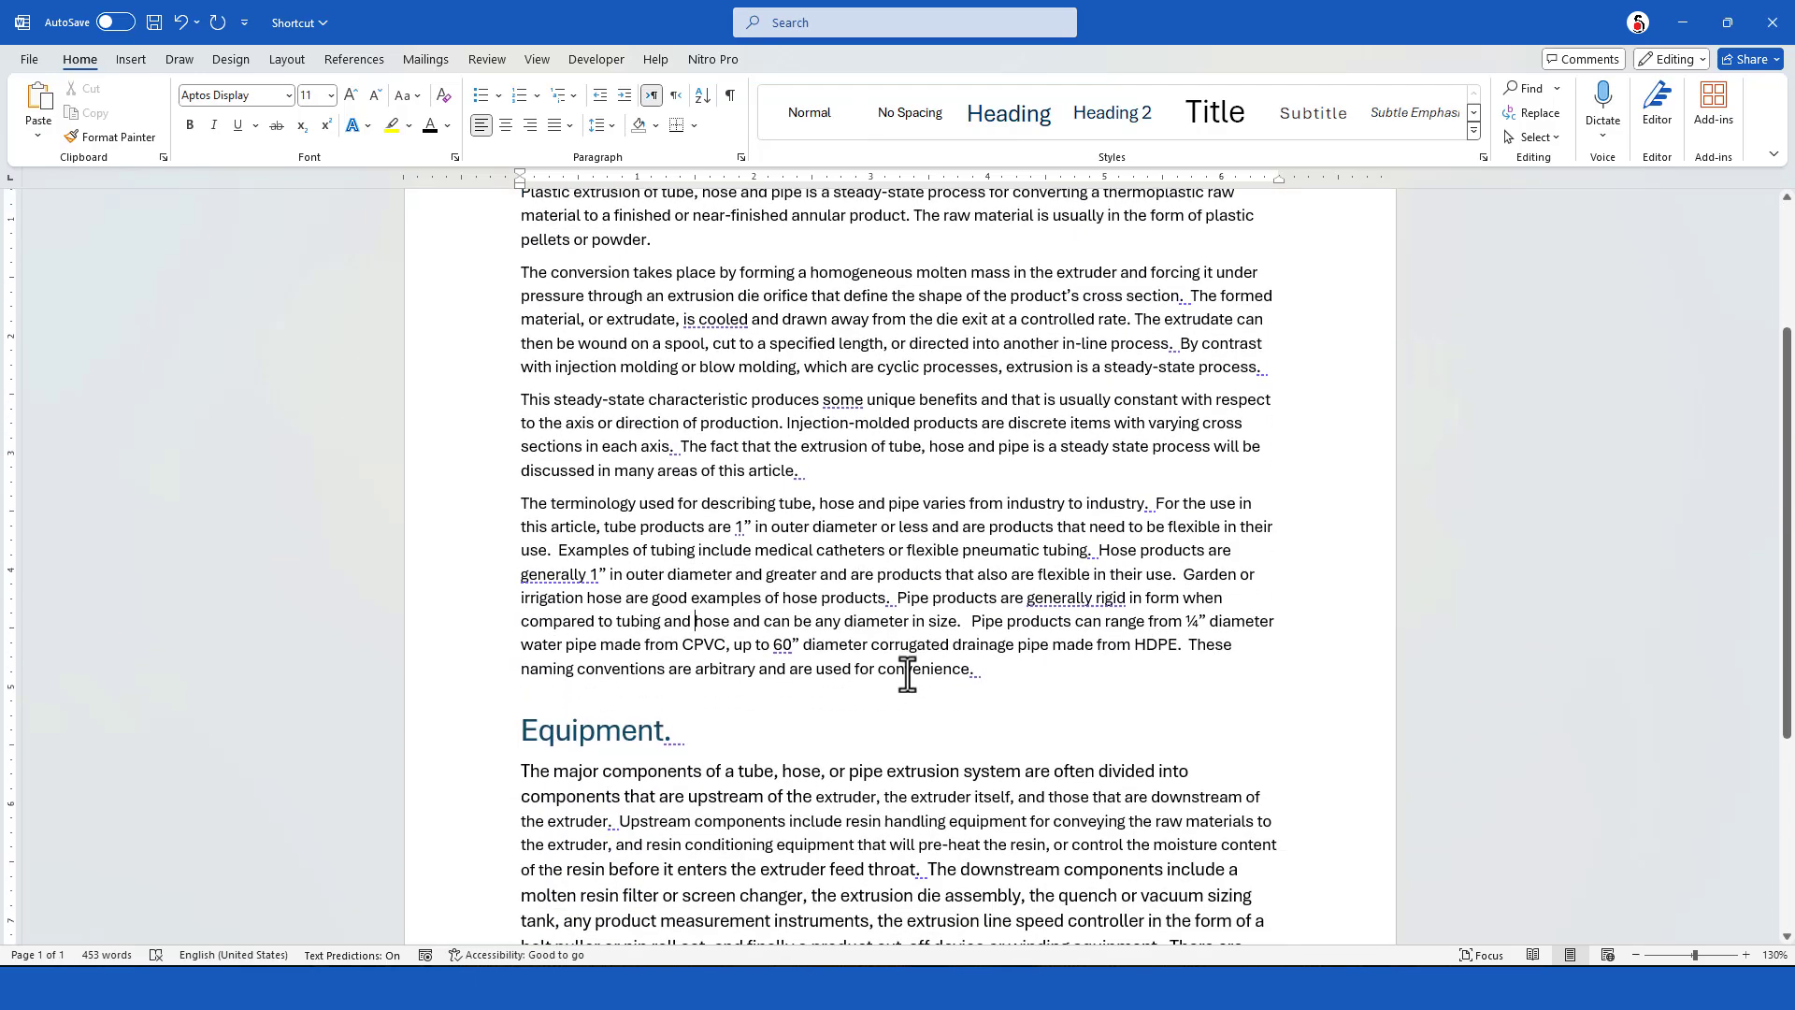
{"action": "scroll", "coordinate": [907, 671], "scroll_direction": "down", "scroll_amount": 2}
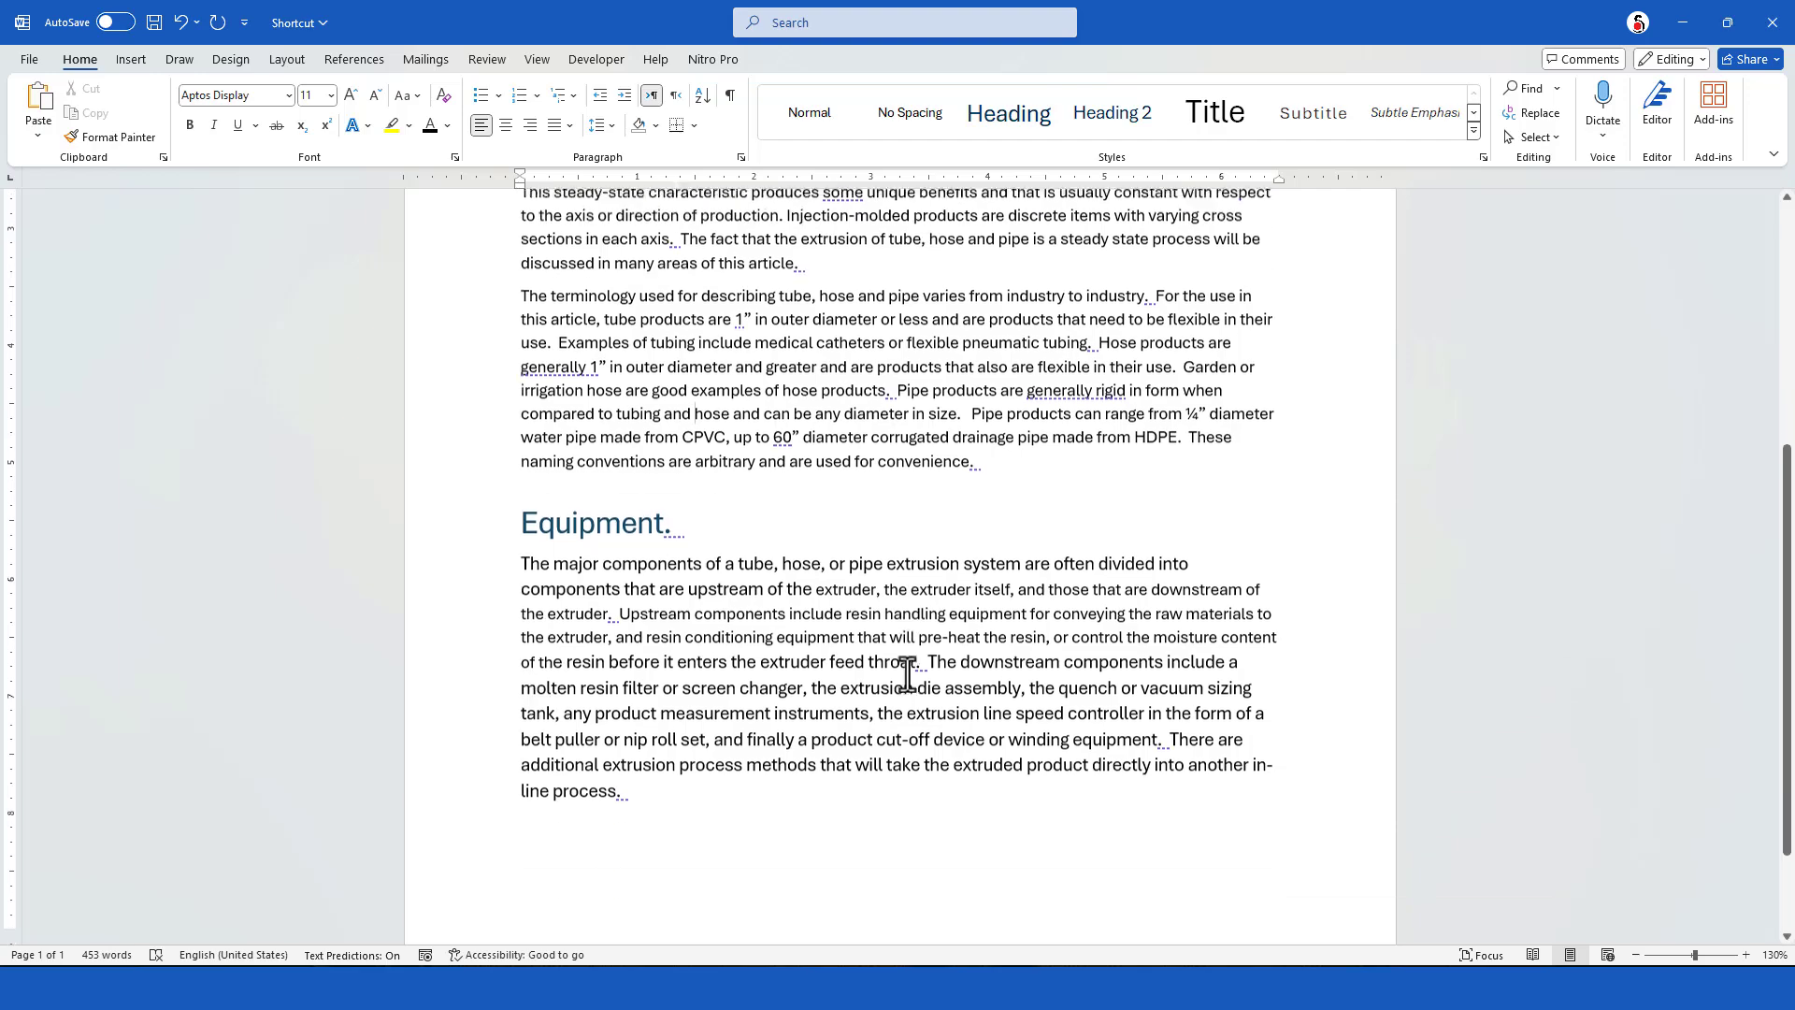
{"action": "scroll", "coordinate": [891, 666], "scroll_direction": "up", "scroll_amount": 4}
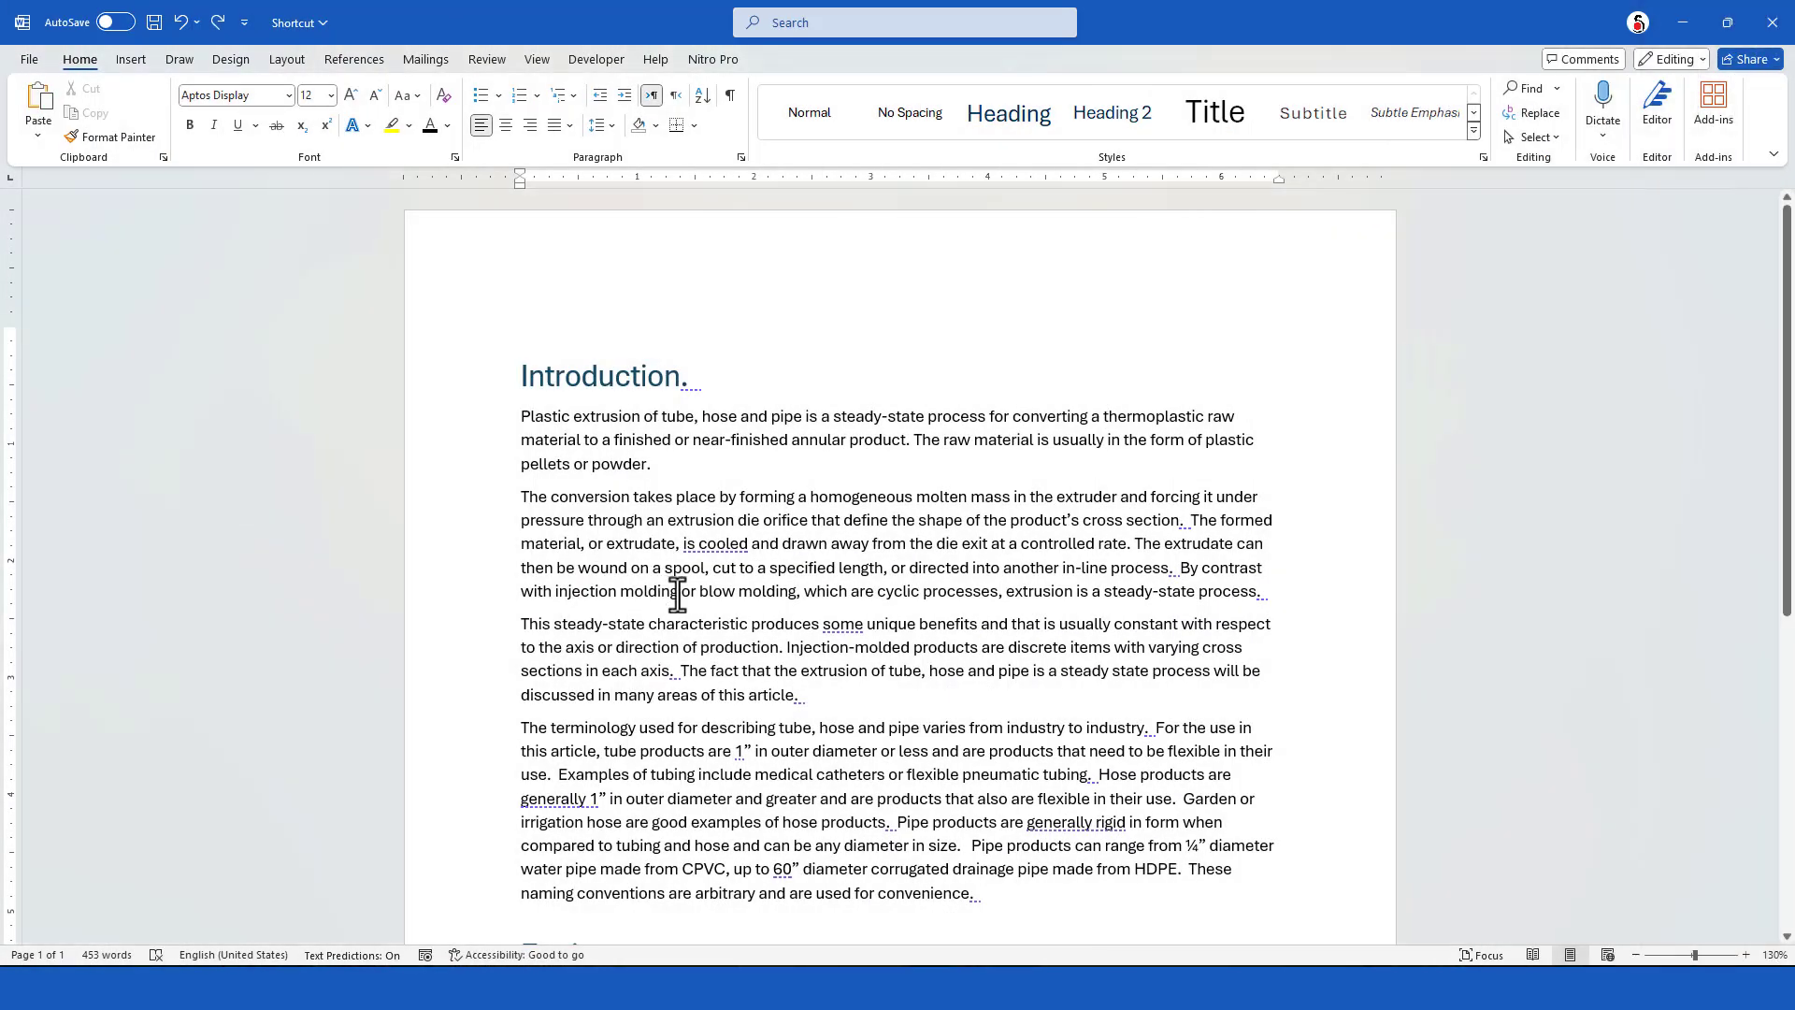
{"action": "scroll", "coordinate": [710, 589], "scroll_direction": "down", "scroll_amount": 1}
{"action": "scroll", "coordinate": [710, 589], "scroll_direction": "down", "scroll_amount": 1}
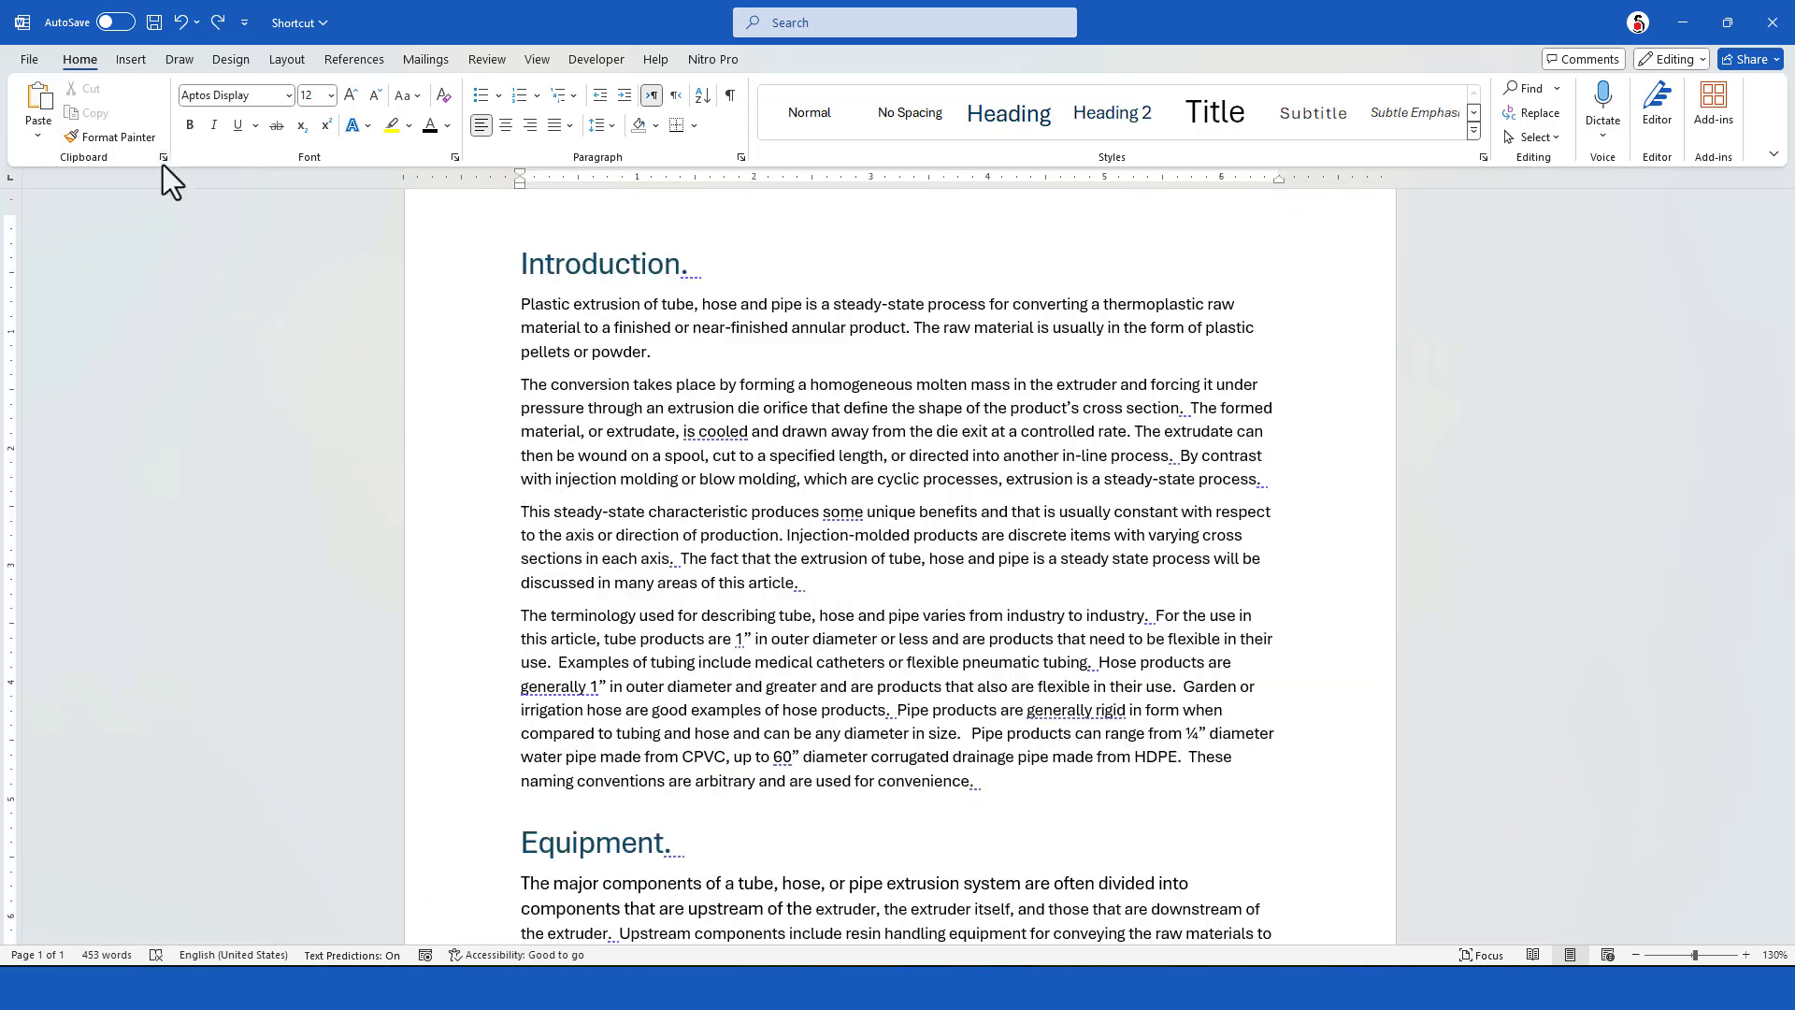
Open the clipboard history and paste the saved item "product measurement instruments" at the end of the Equipment section
{"action": "left_click", "coordinate": [162, 159]}
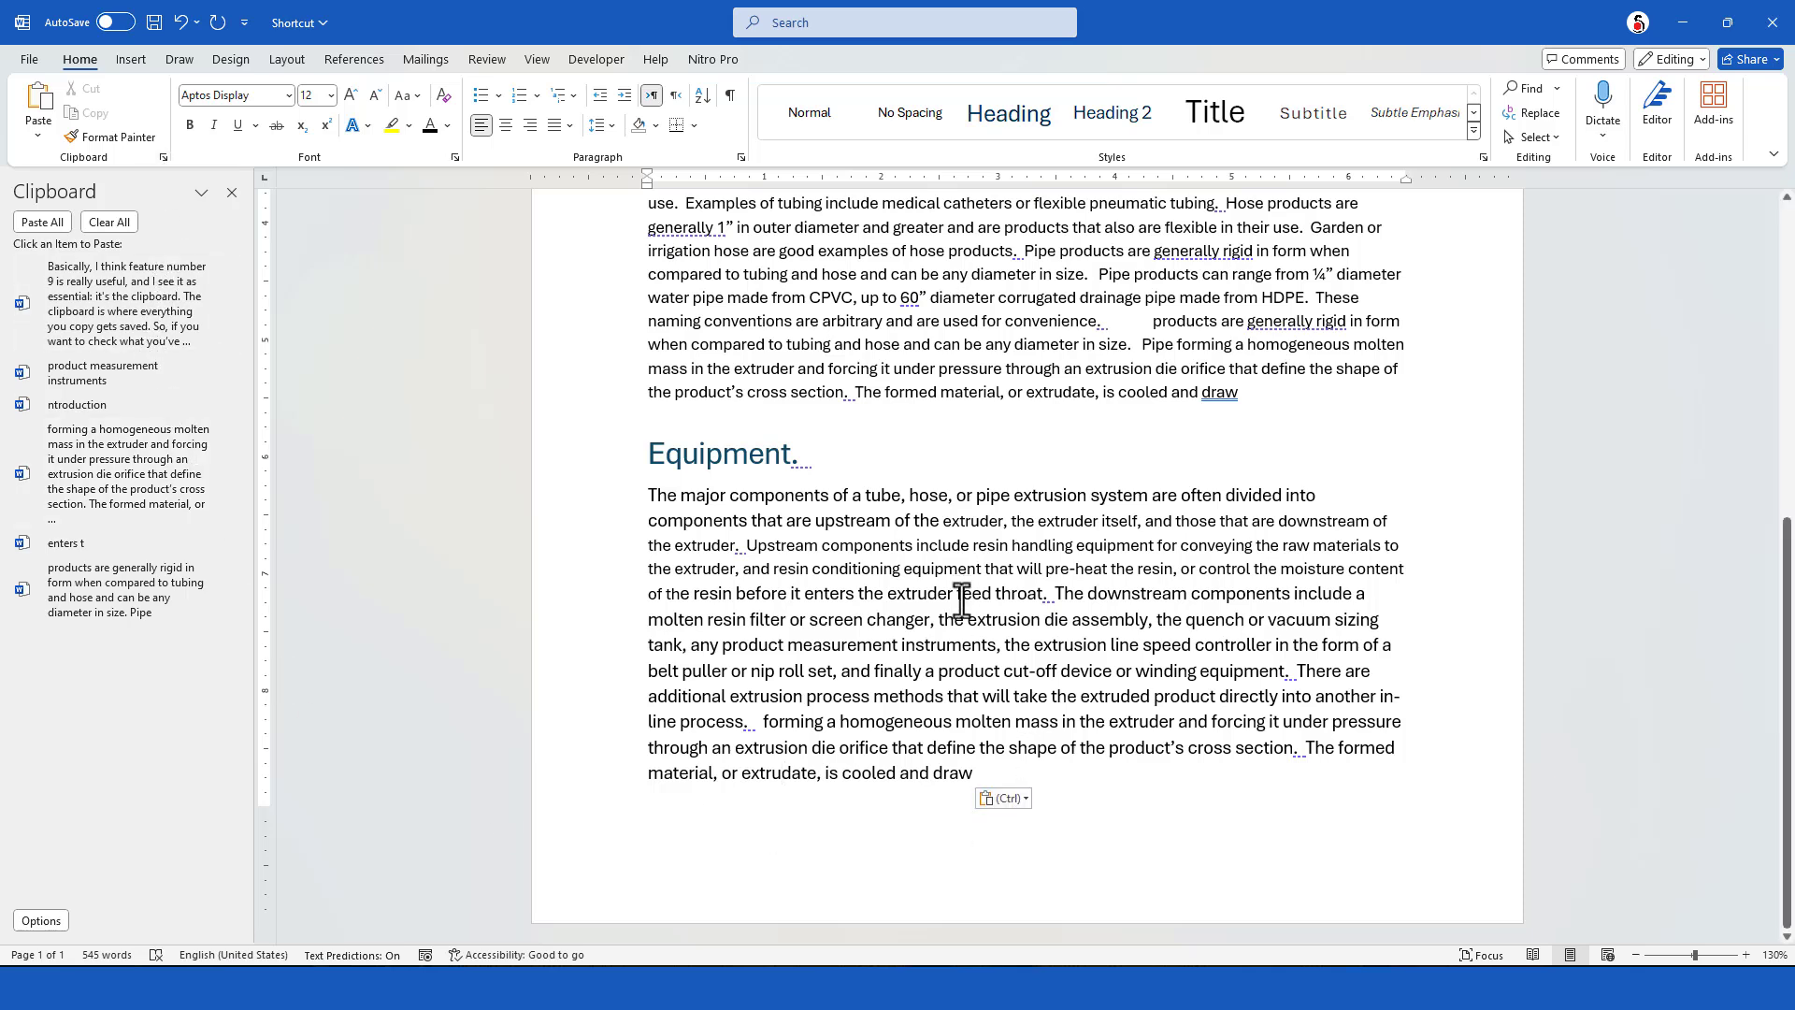
{"action": "left_click", "coordinate": [1165, 788]}
{"action": "left_click", "coordinate": [114, 373]}
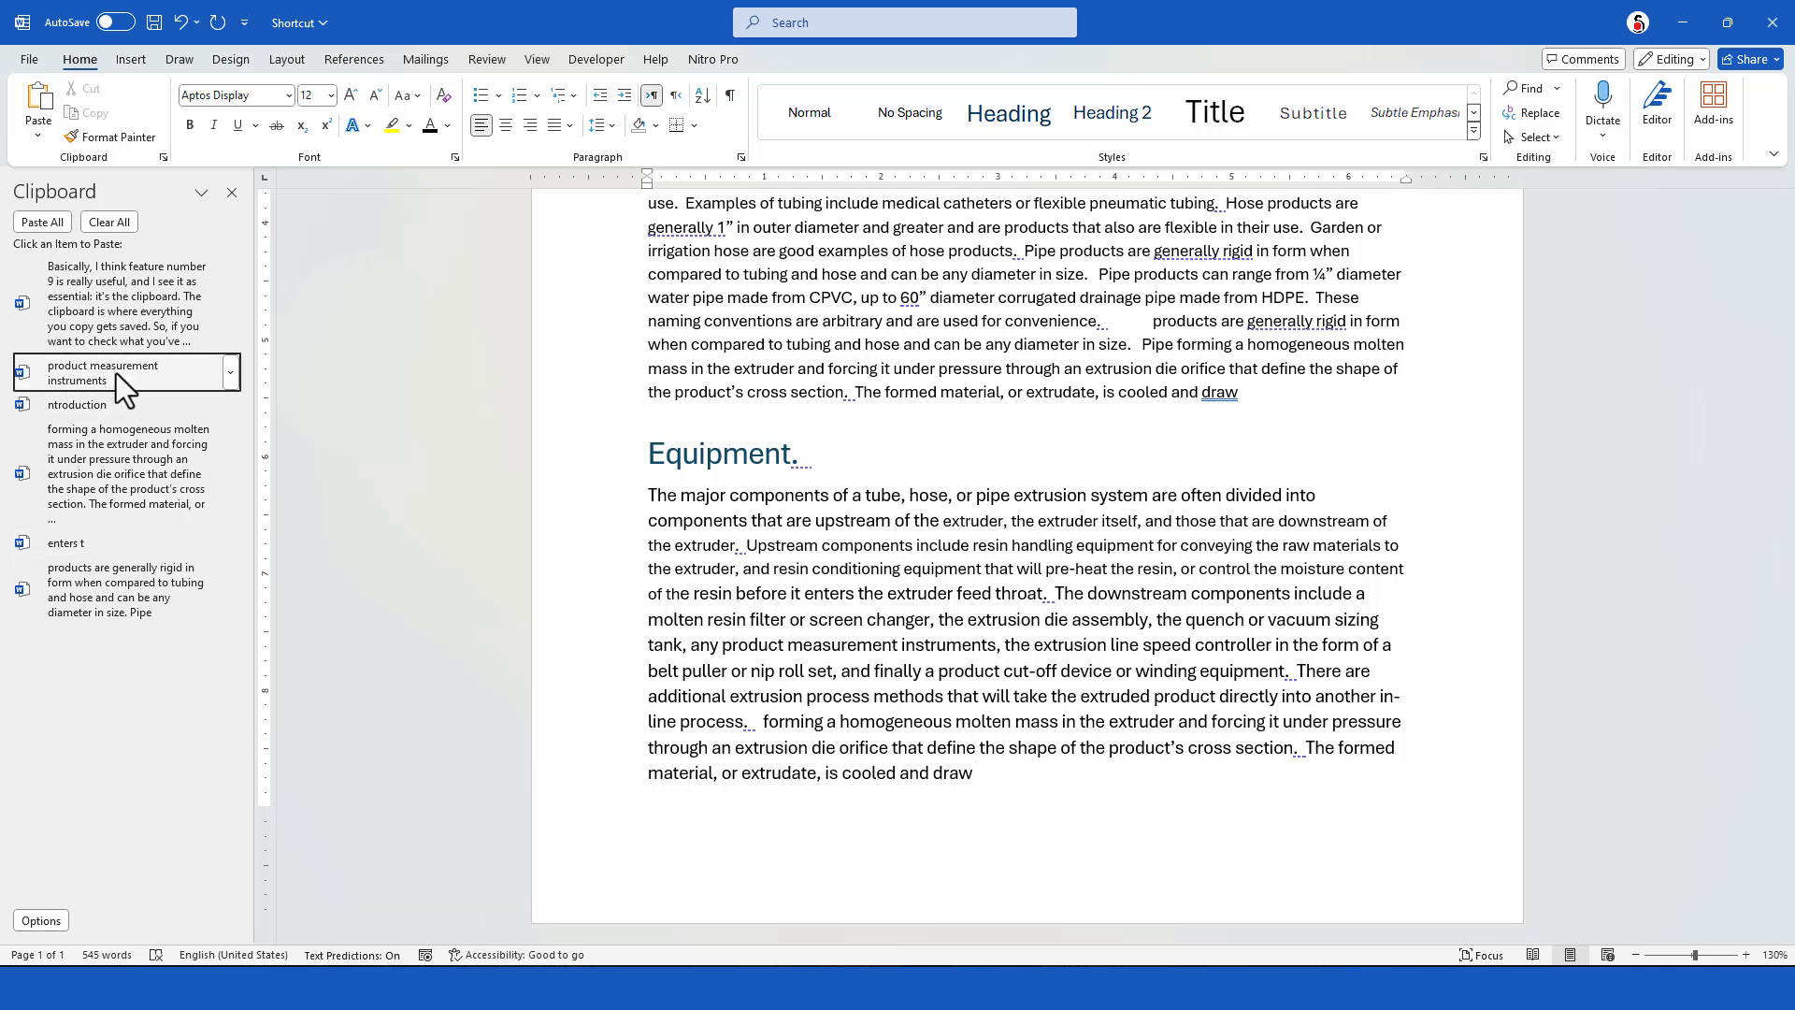
Paste the saved clipboard history item starting "products are generally rigid in form" at the end of the Equipment section
{"action": "left_click", "coordinate": [110, 593]}
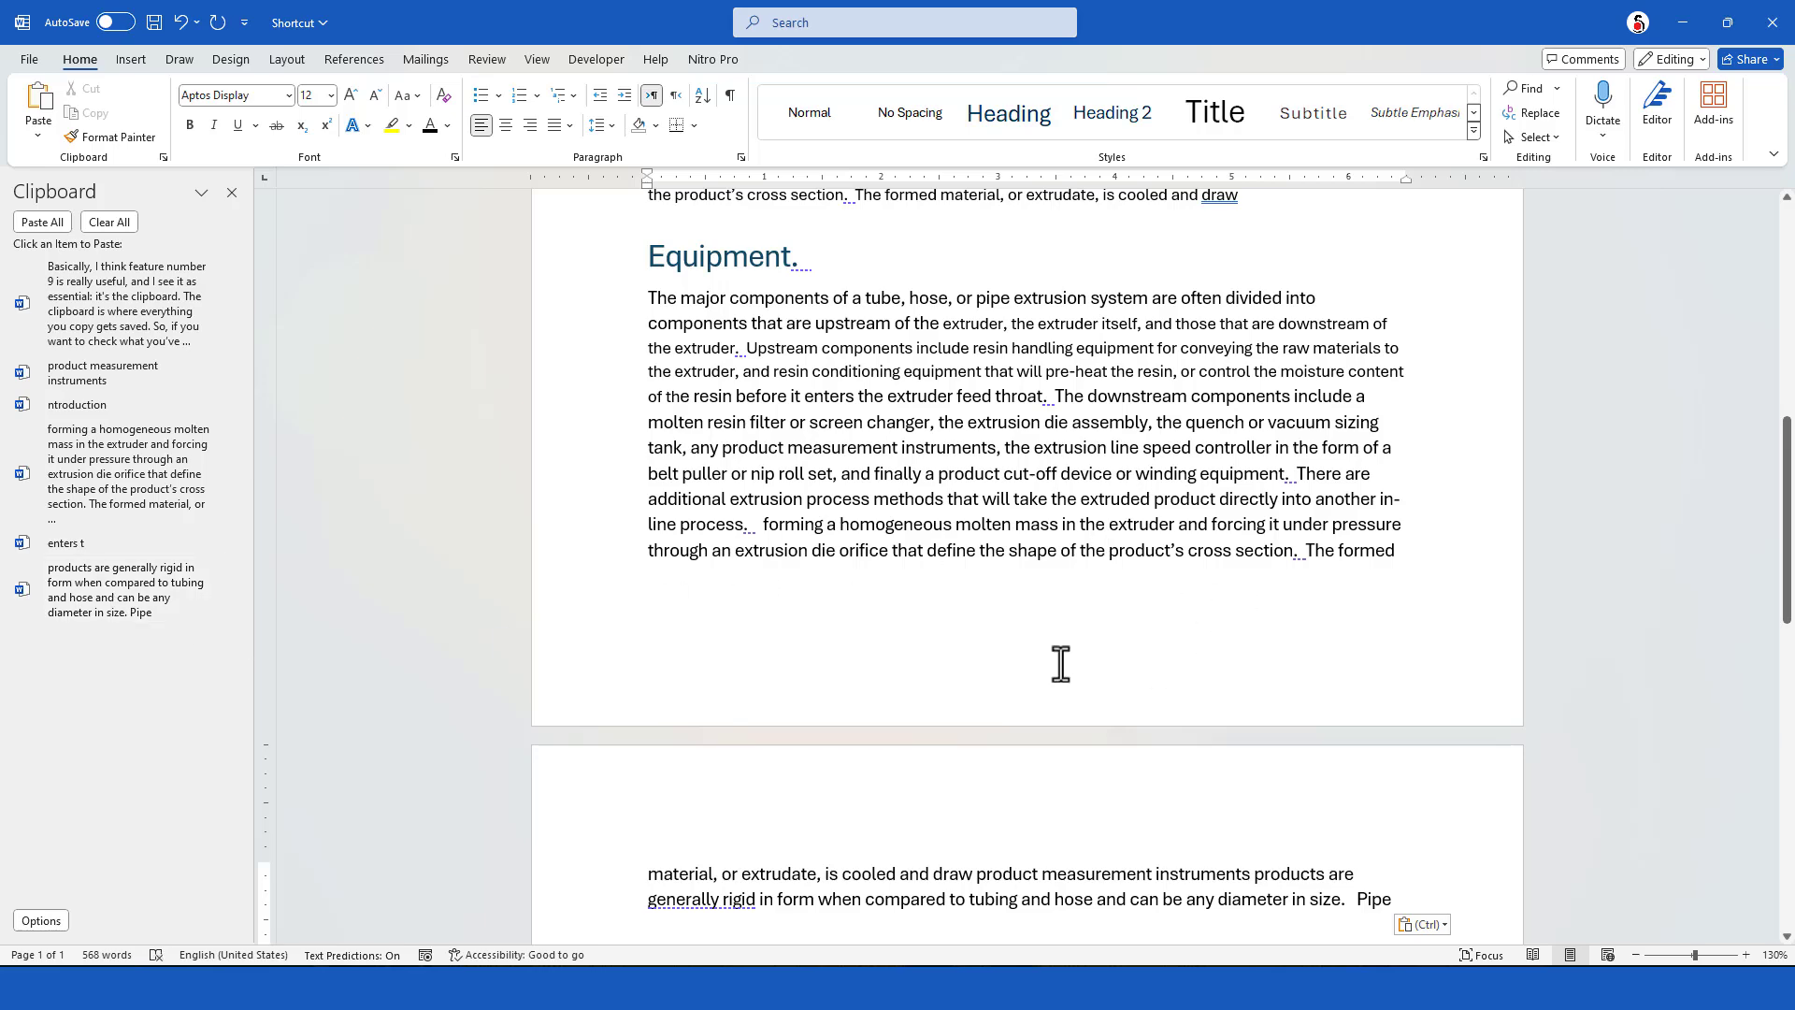
{"action": "scroll", "coordinate": [1063, 676], "scroll_direction": "down", "scroll_amount": 1}
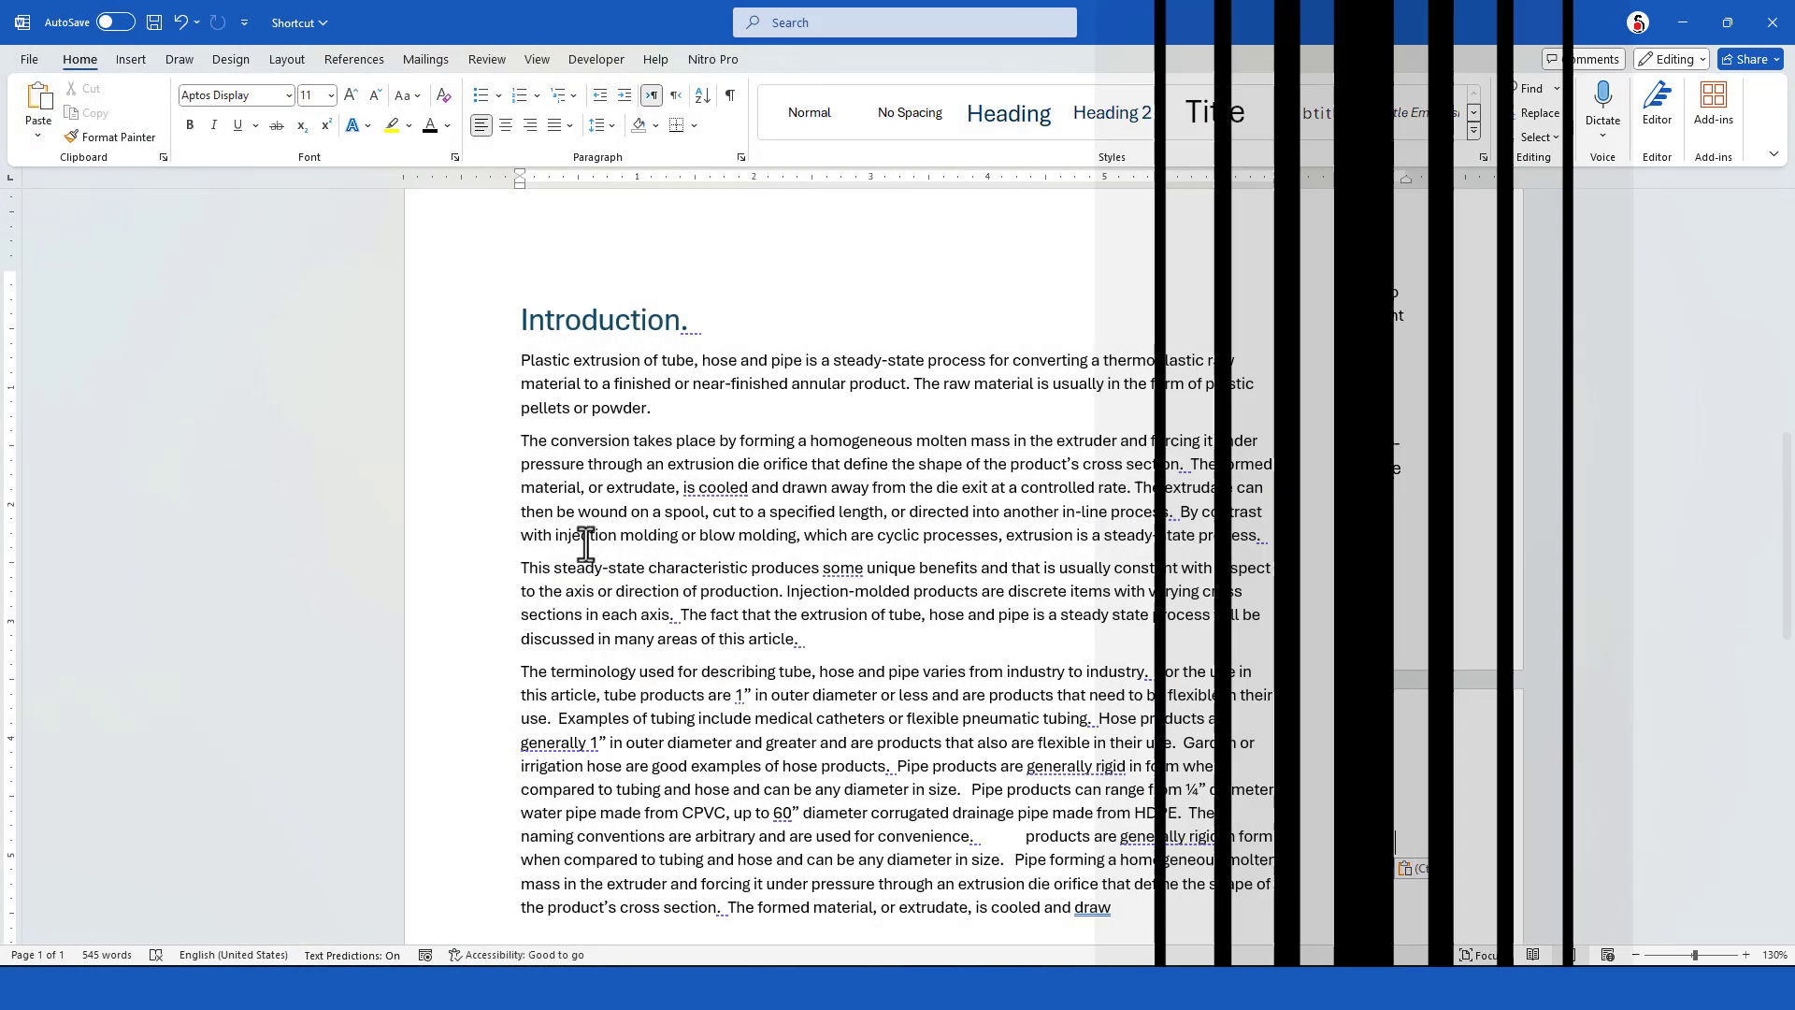
Insert a first footnote in the article with the text "Foot Note 1"
{"action": "scroll", "coordinate": [601, 555], "scroll_direction": "down", "scroll_amount": 2}
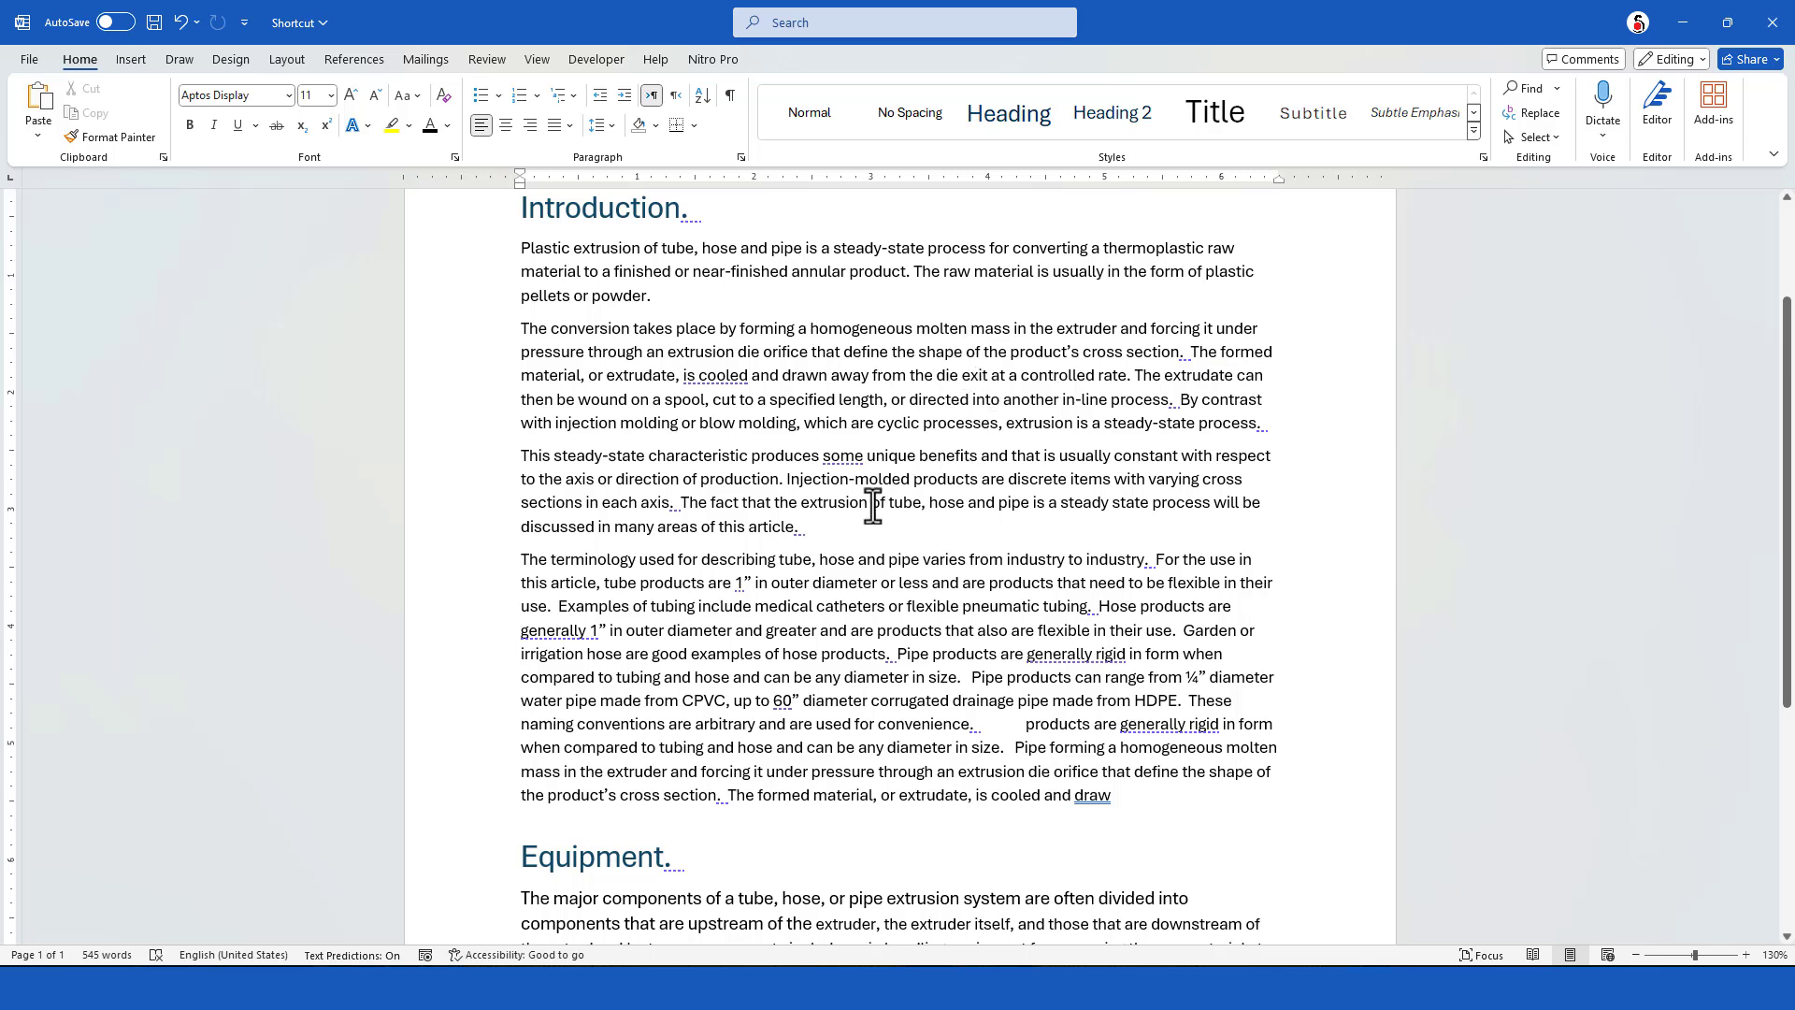
{"action": "key", "text": "ctrl+alt+f"}
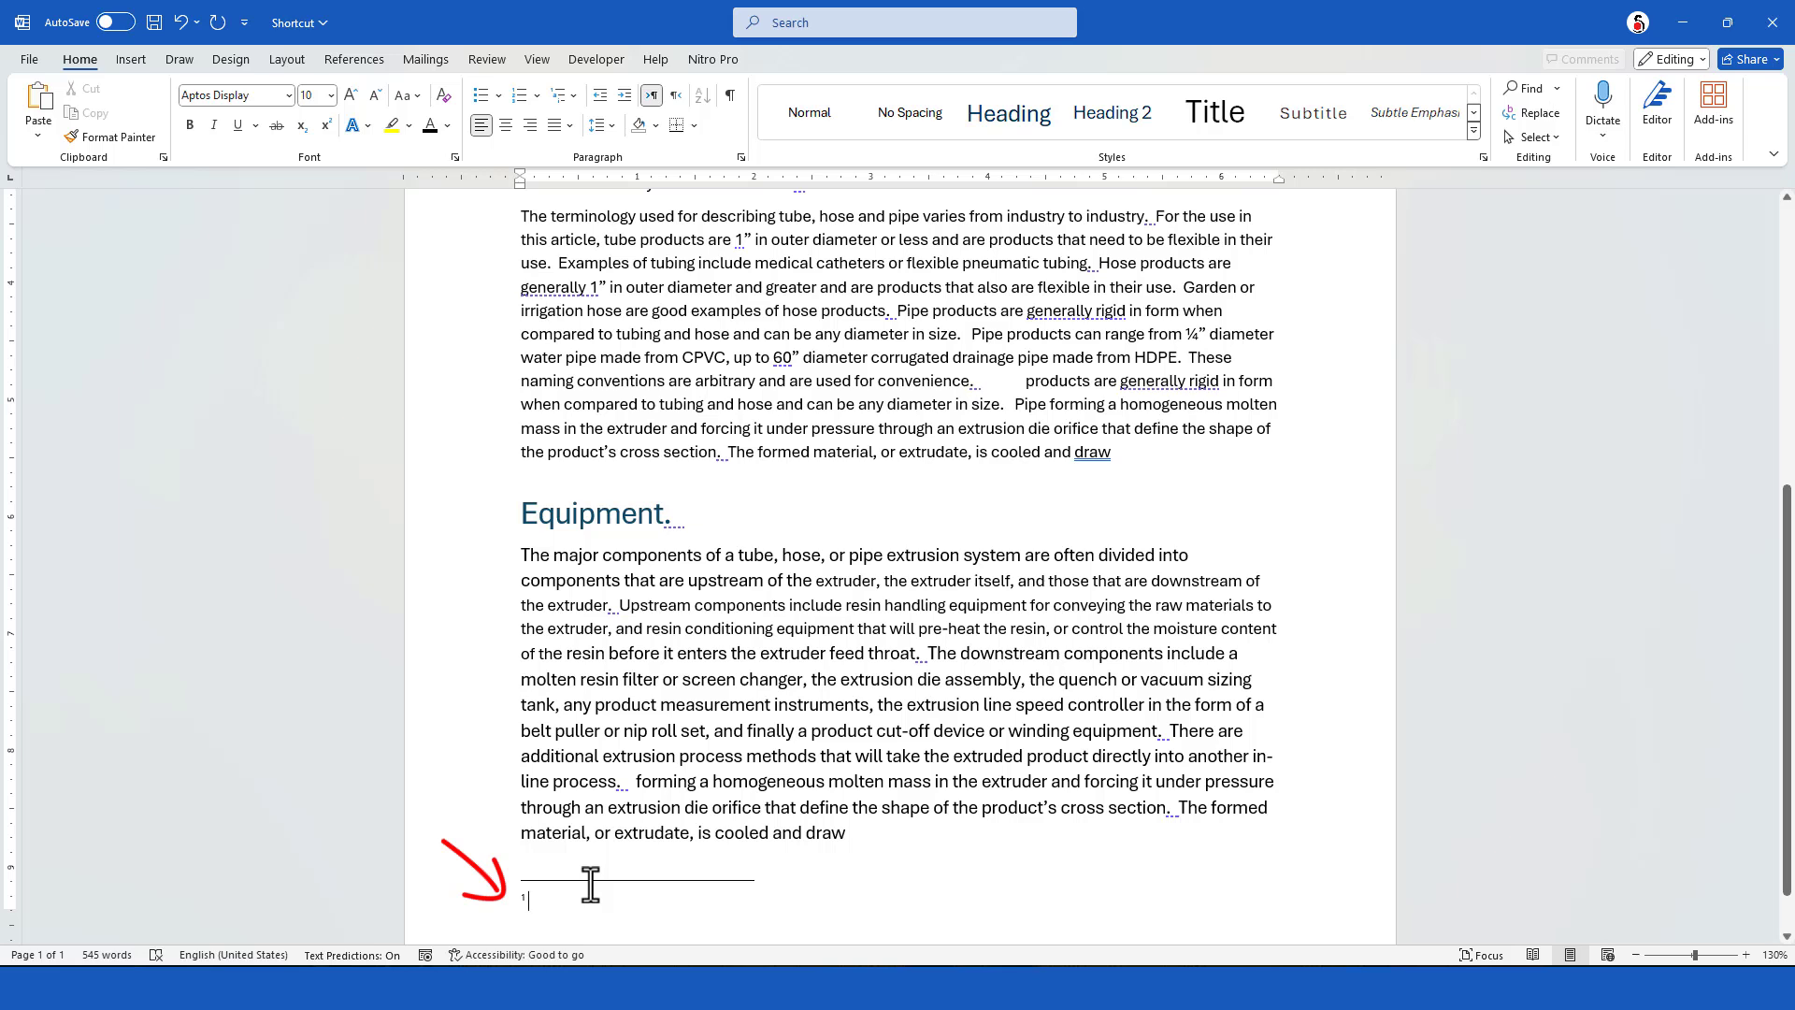
{"action": "type", "text": "Foot Note 1"}
Insert two more footnotes in the Equipment section, after "feed throat" and after "nip roll set", each with the text "dsdsd"
{"action": "left_click", "coordinate": [918, 654]}
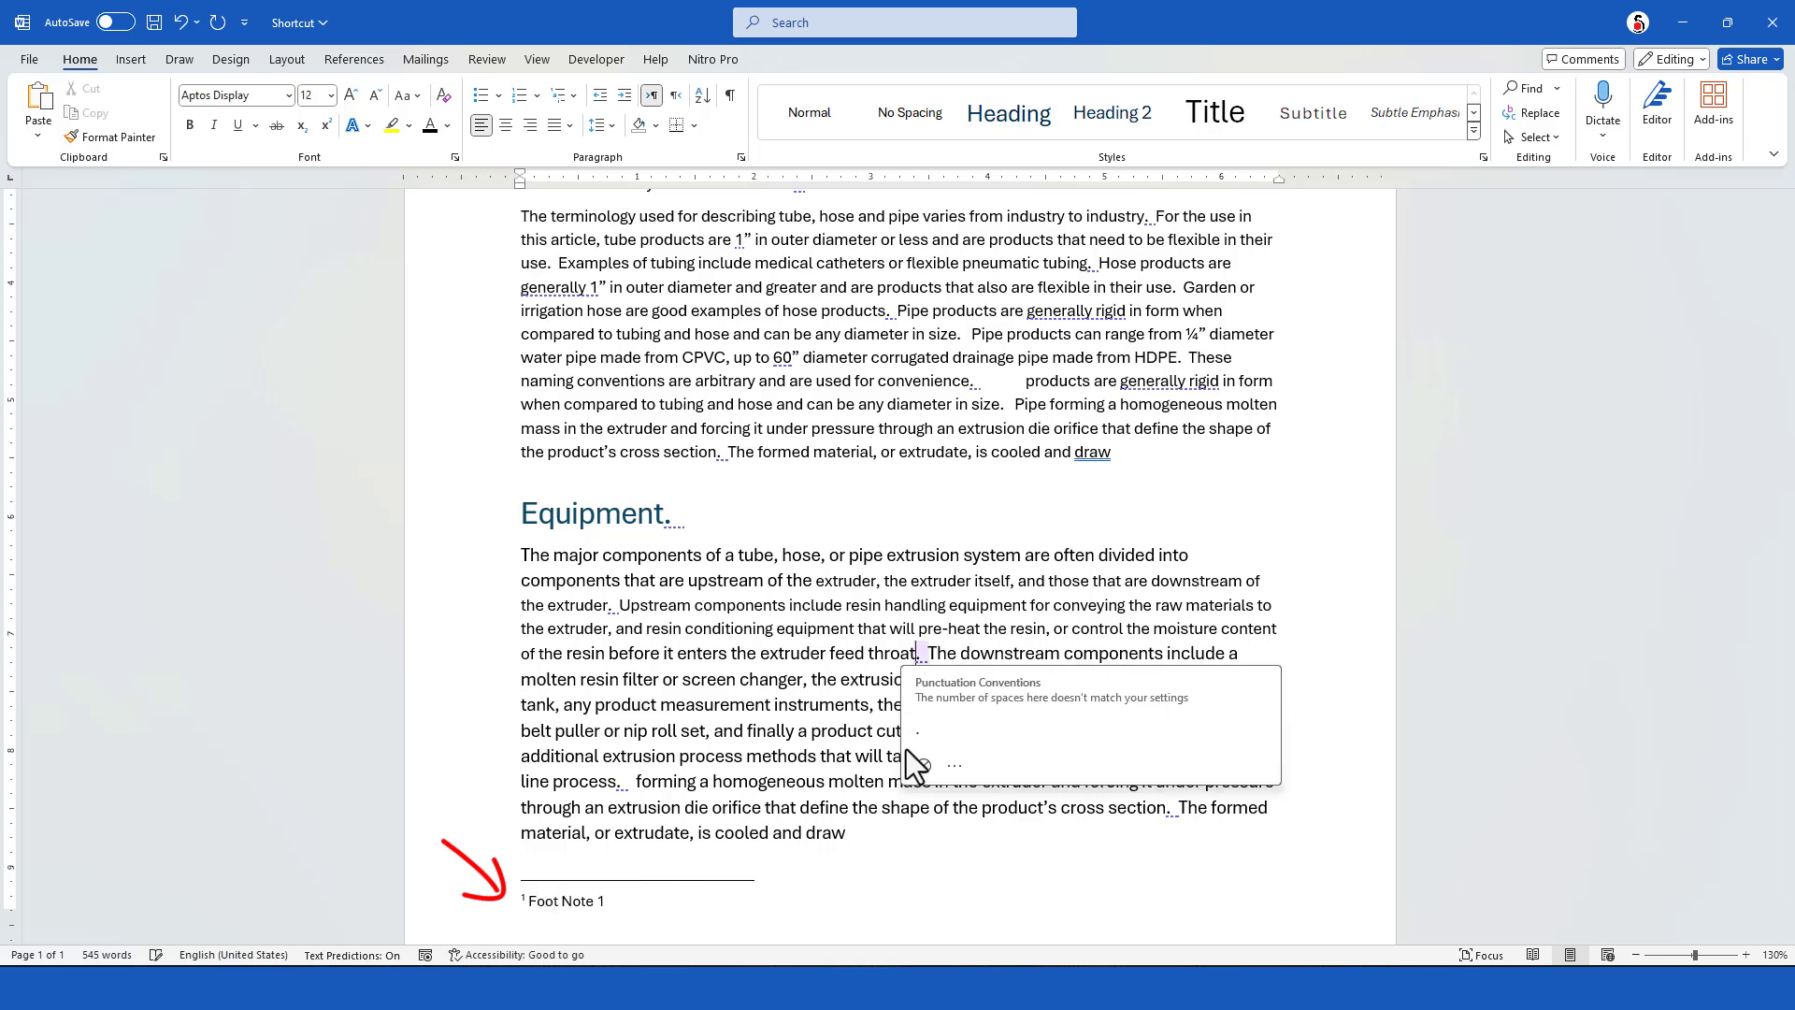
{"action": "key", "text": "ctrl+alt+f"}
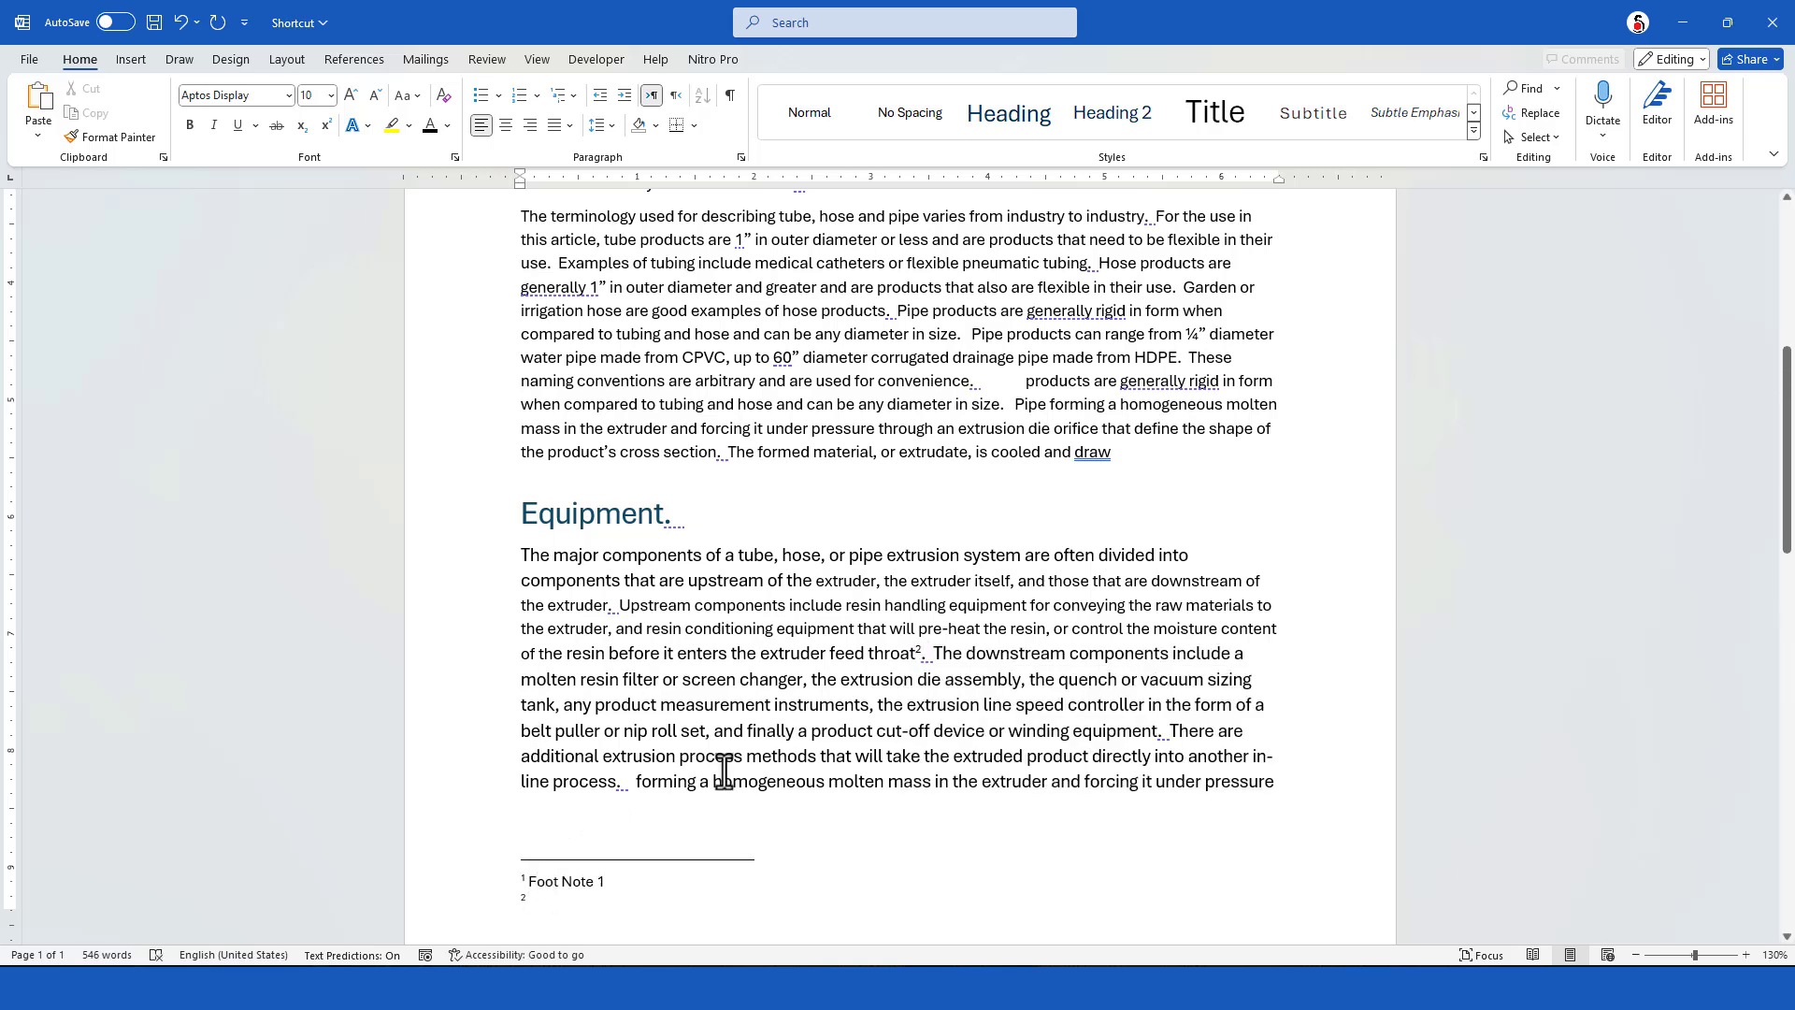
{"action": "left_click", "coordinate": [706, 731]}
{"action": "key", "text": "ctrl+alt+f"}
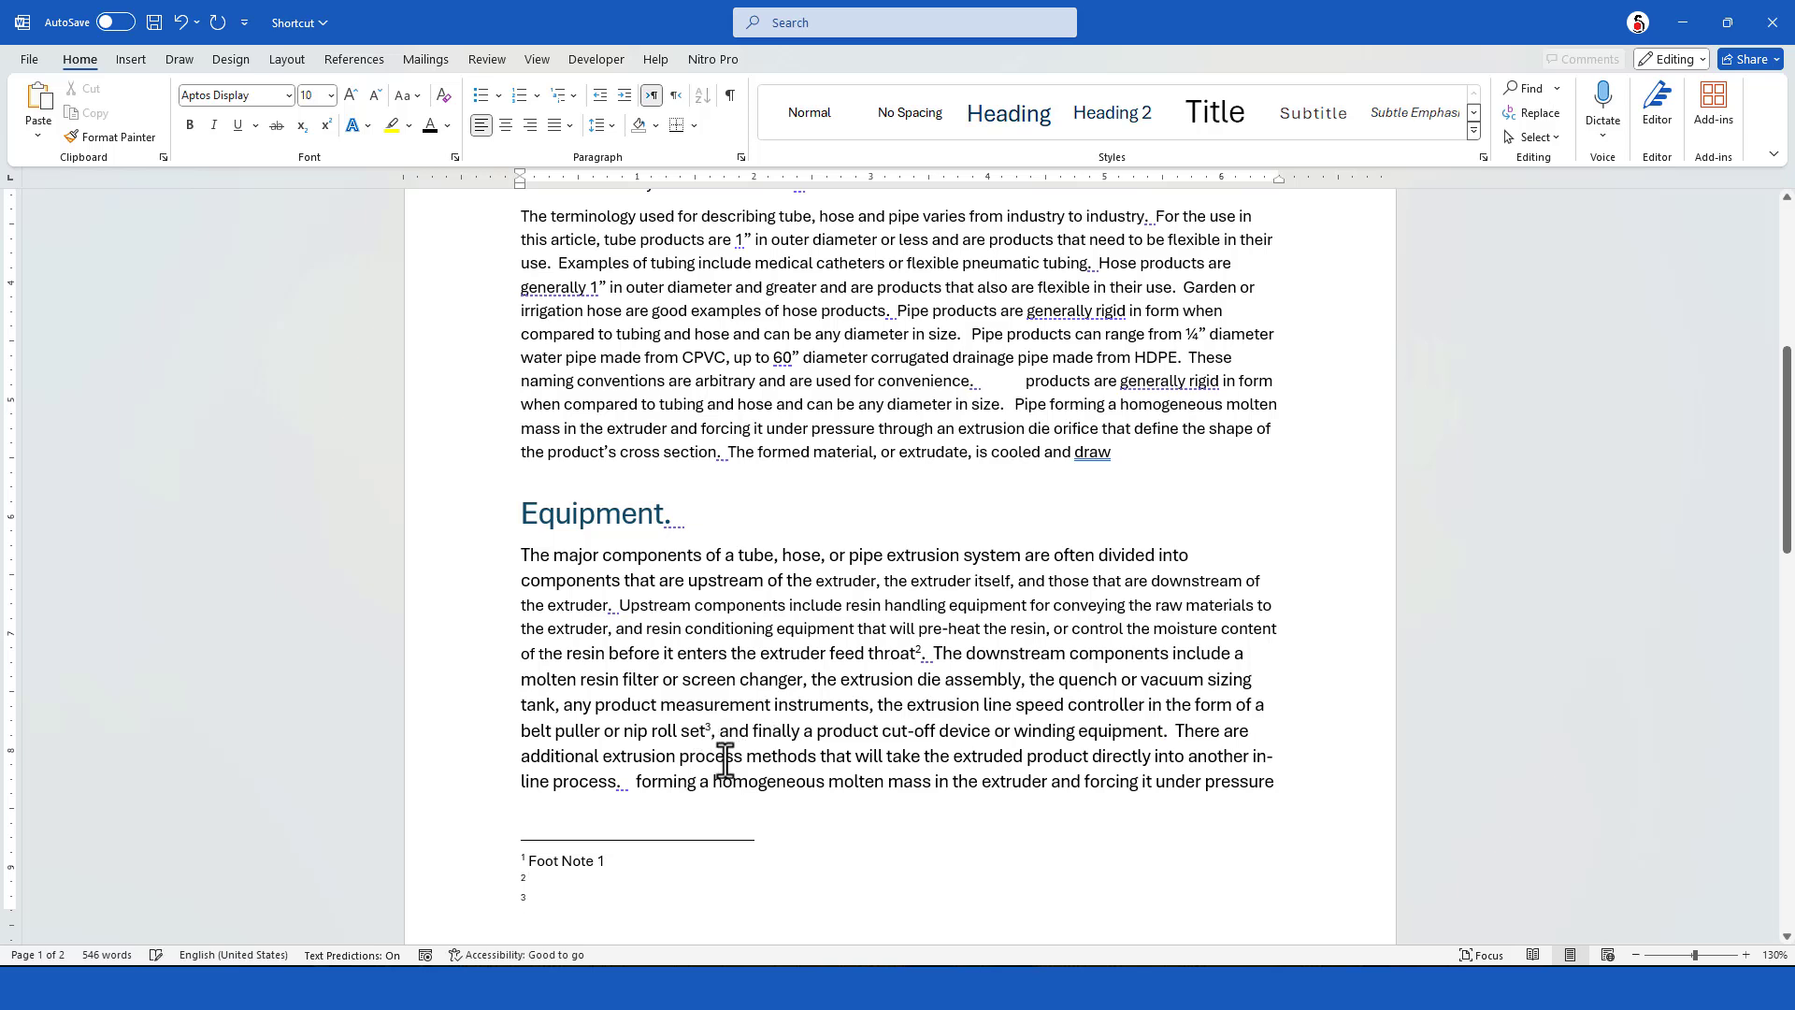
{"action": "type", "text": "dsdsddsdsd"}
{"action": "left_click", "coordinate": [734, 781]}
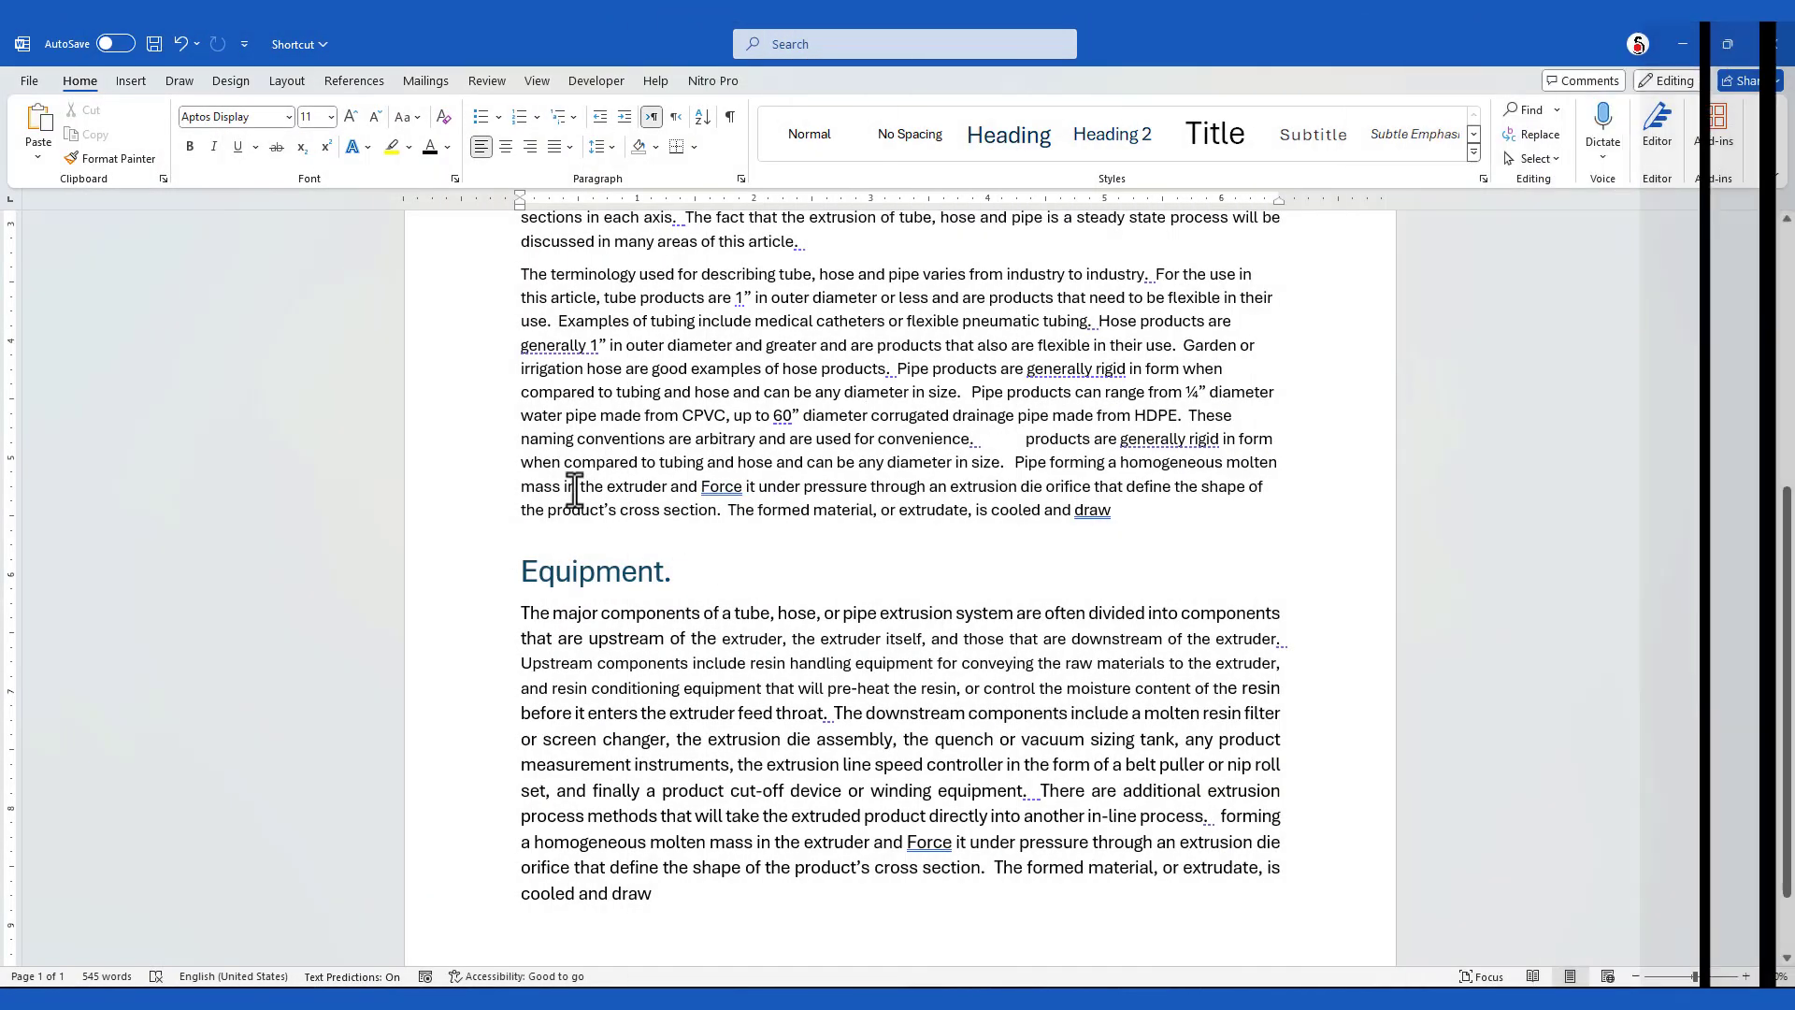
Right-align the Introduction heading and return it to left alignment
{"action": "scroll", "coordinate": [589, 440], "scroll_direction": "up", "scroll_amount": 10}
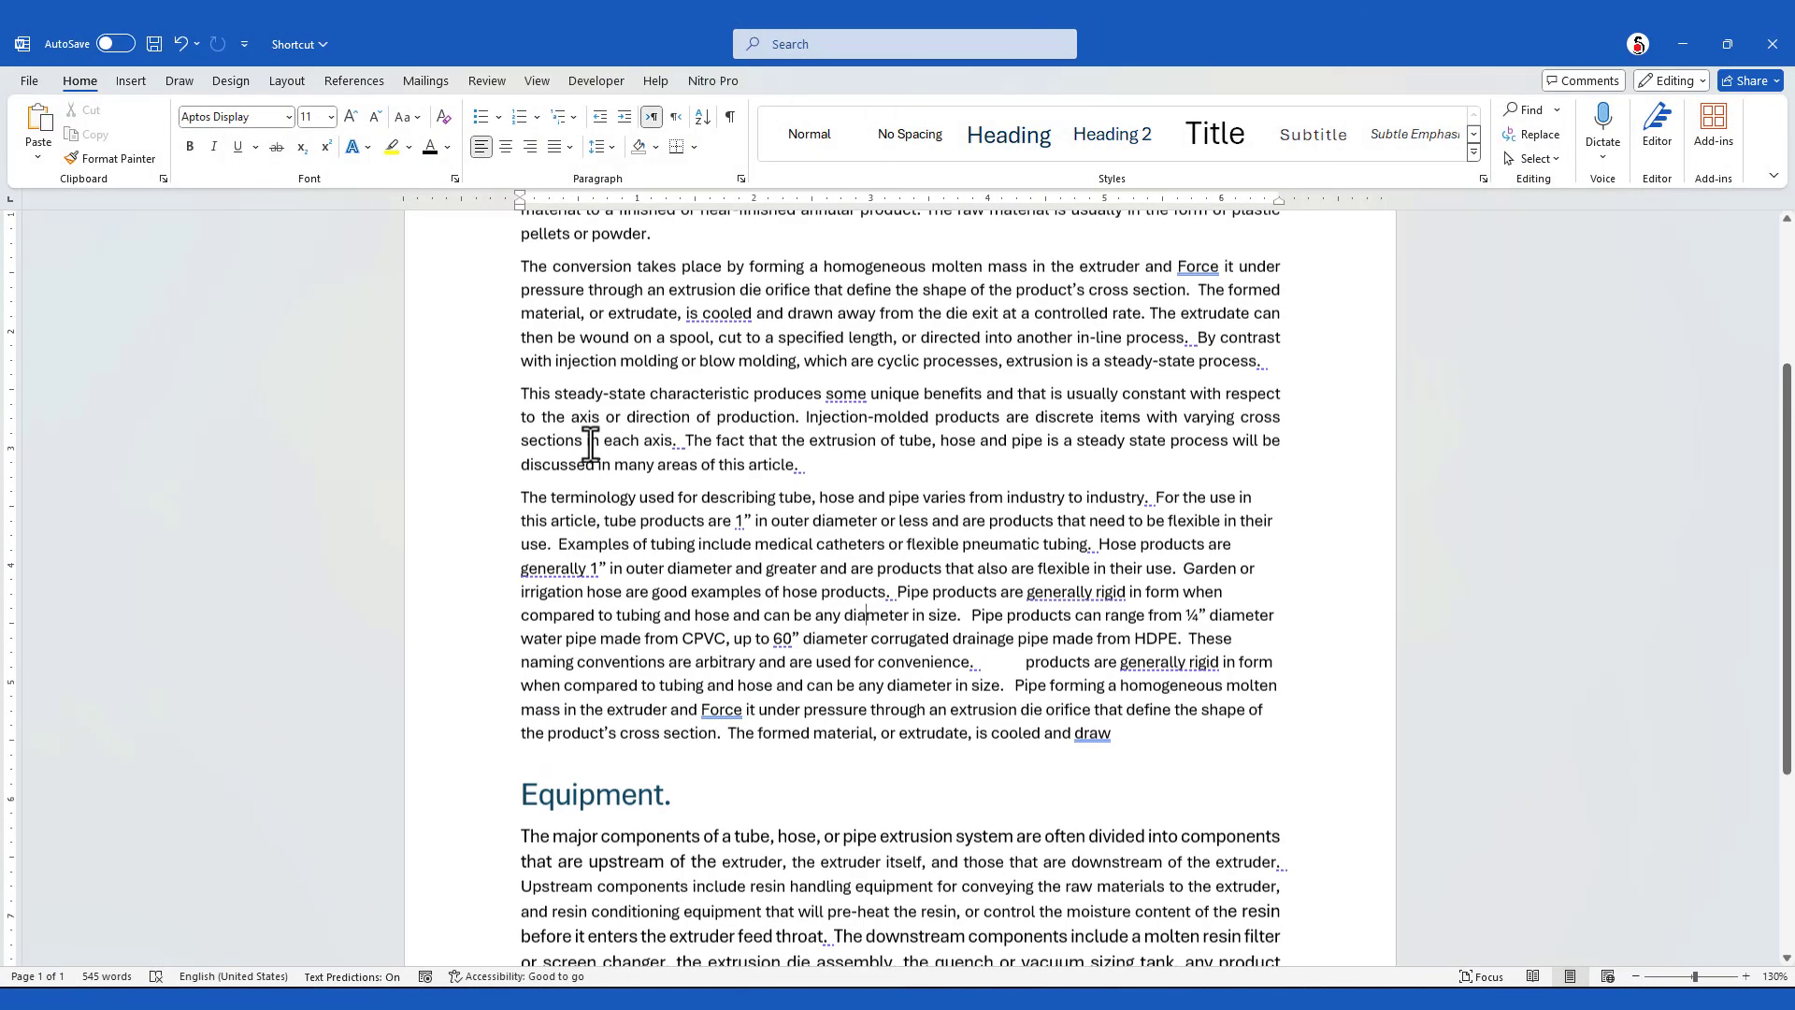
{"action": "left_click", "coordinate": [619, 401]}
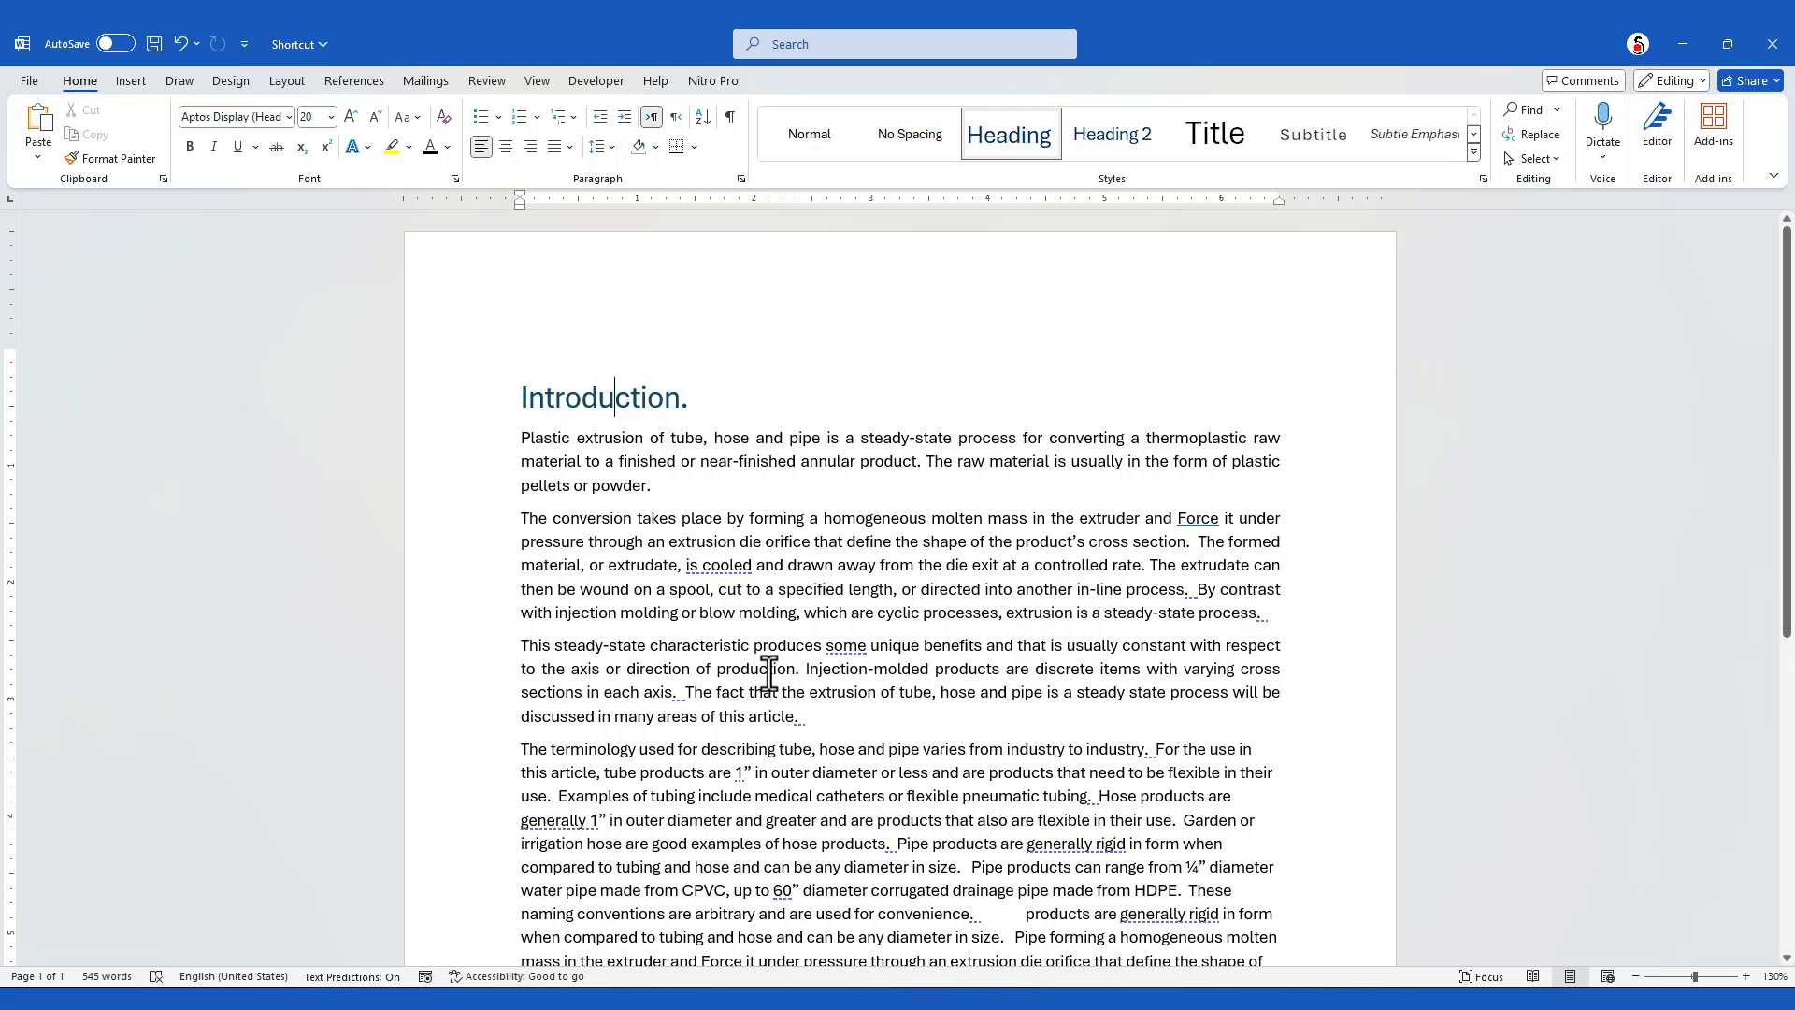
{"action": "key", "text": "ctrl+r"}
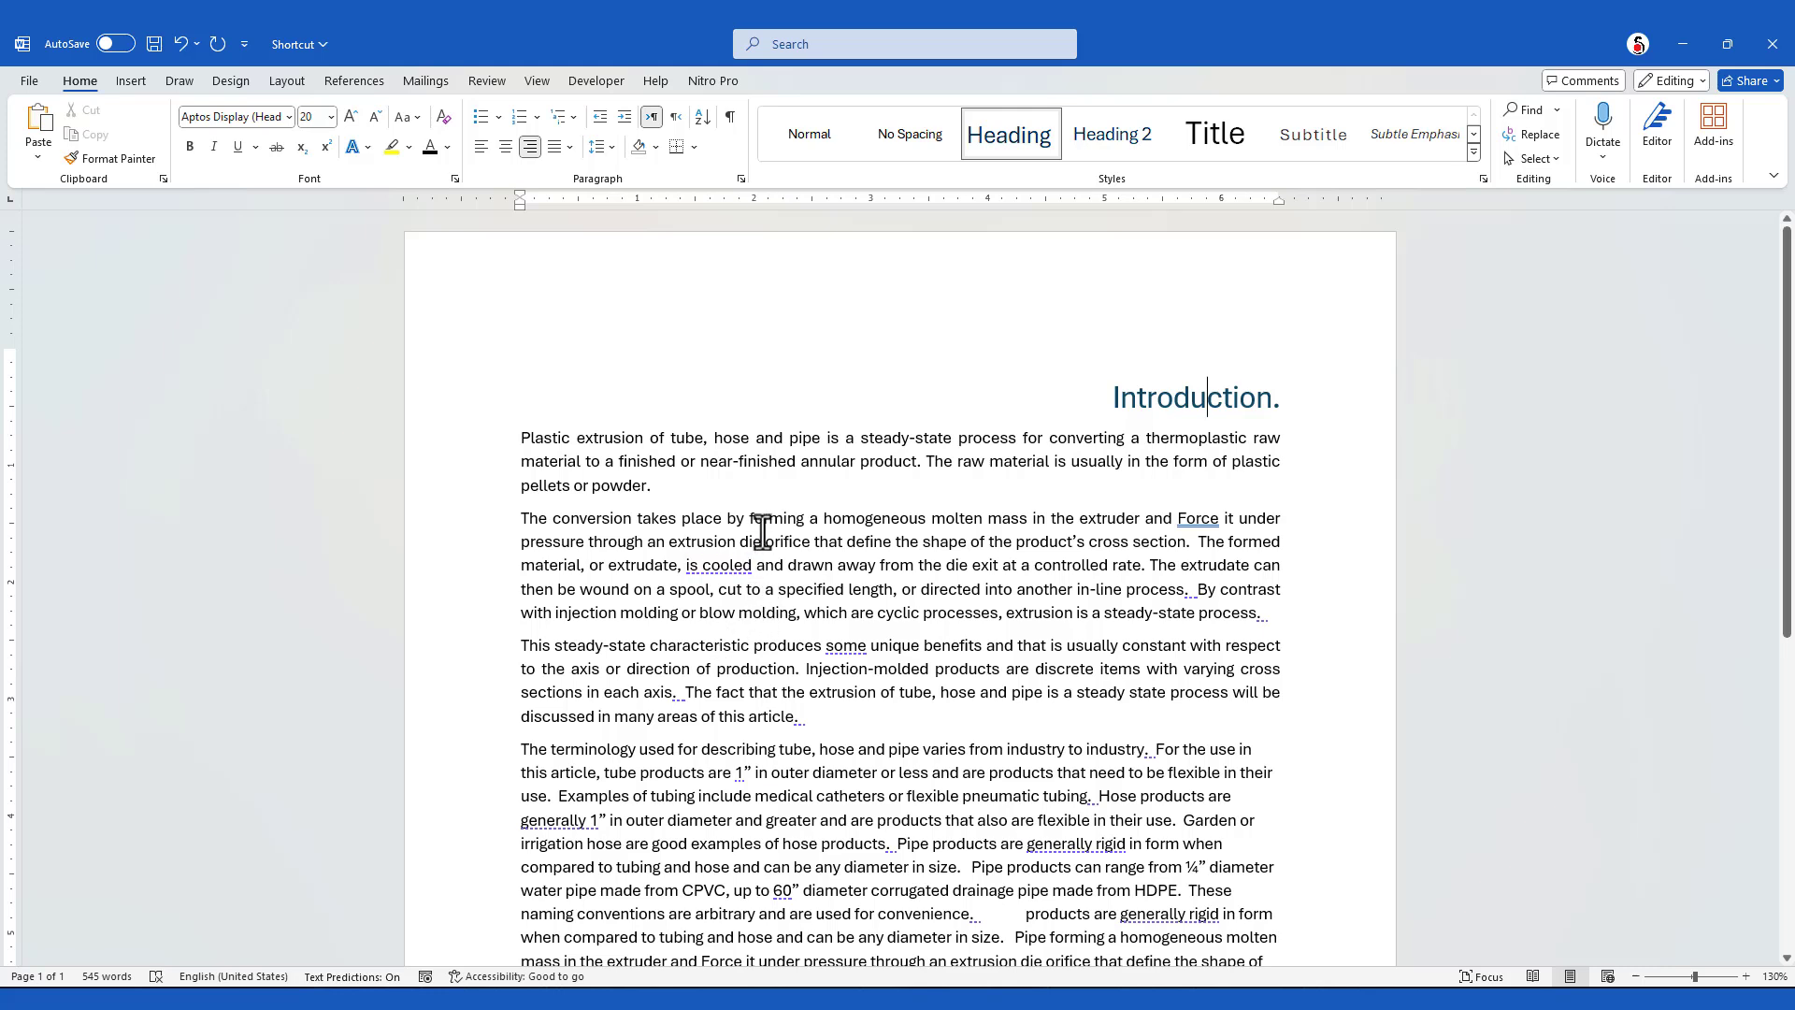
{"action": "key", "text": "ctrl+l"}
{"action": "left_click", "coordinate": [671, 447]}
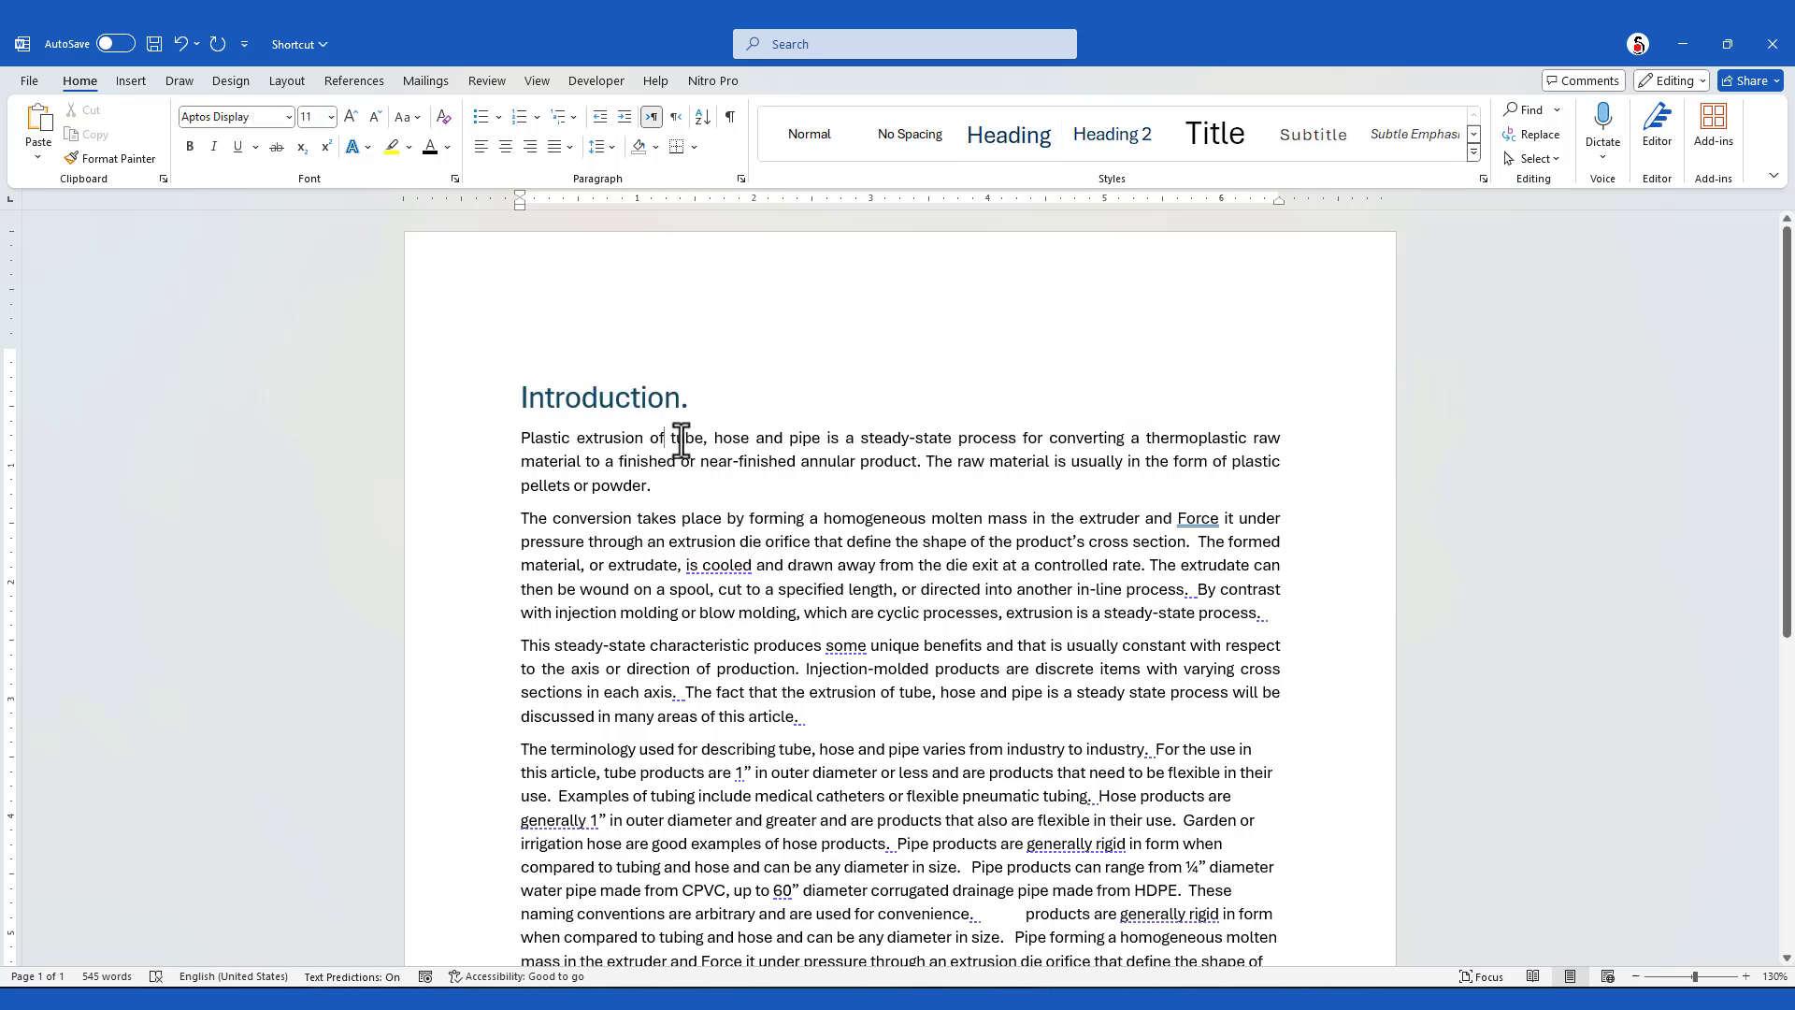
Centre the Introduction heading and restore its left alignment
{"action": "left_click", "coordinate": [639, 397]}
{"action": "key", "text": "ctrl+e"}
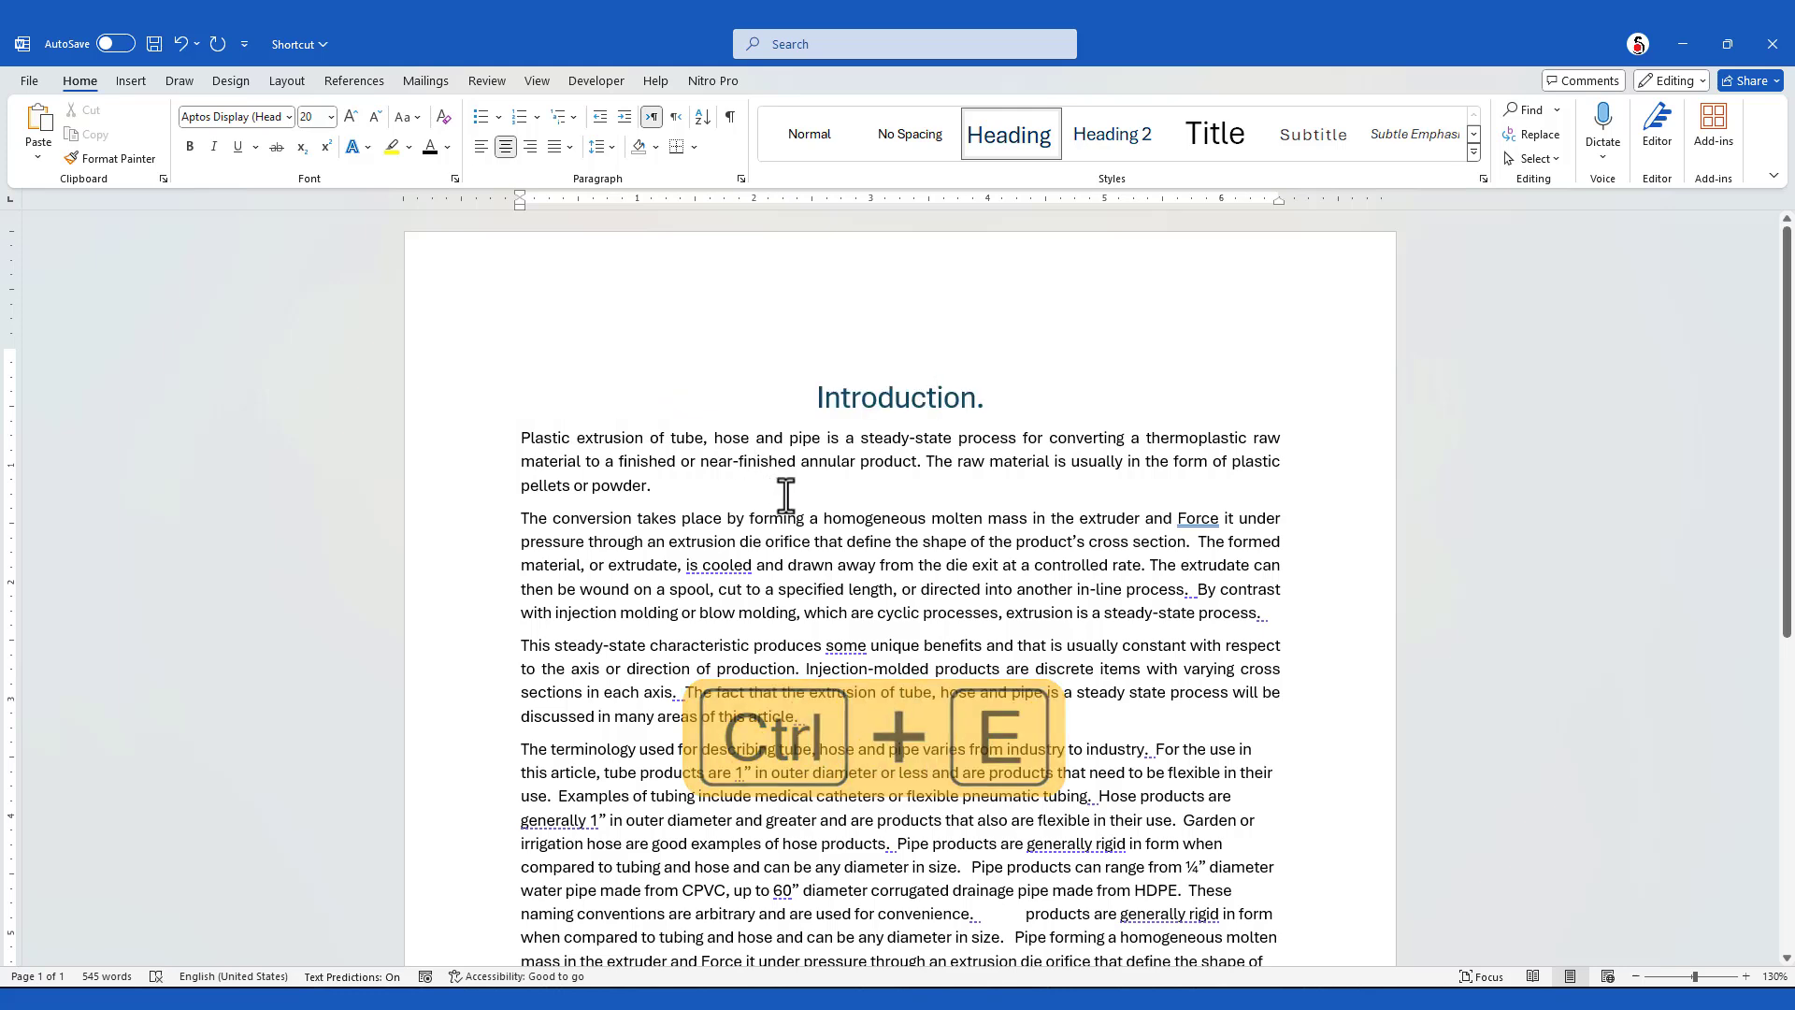
{"action": "key", "text": "ctrl+l"}
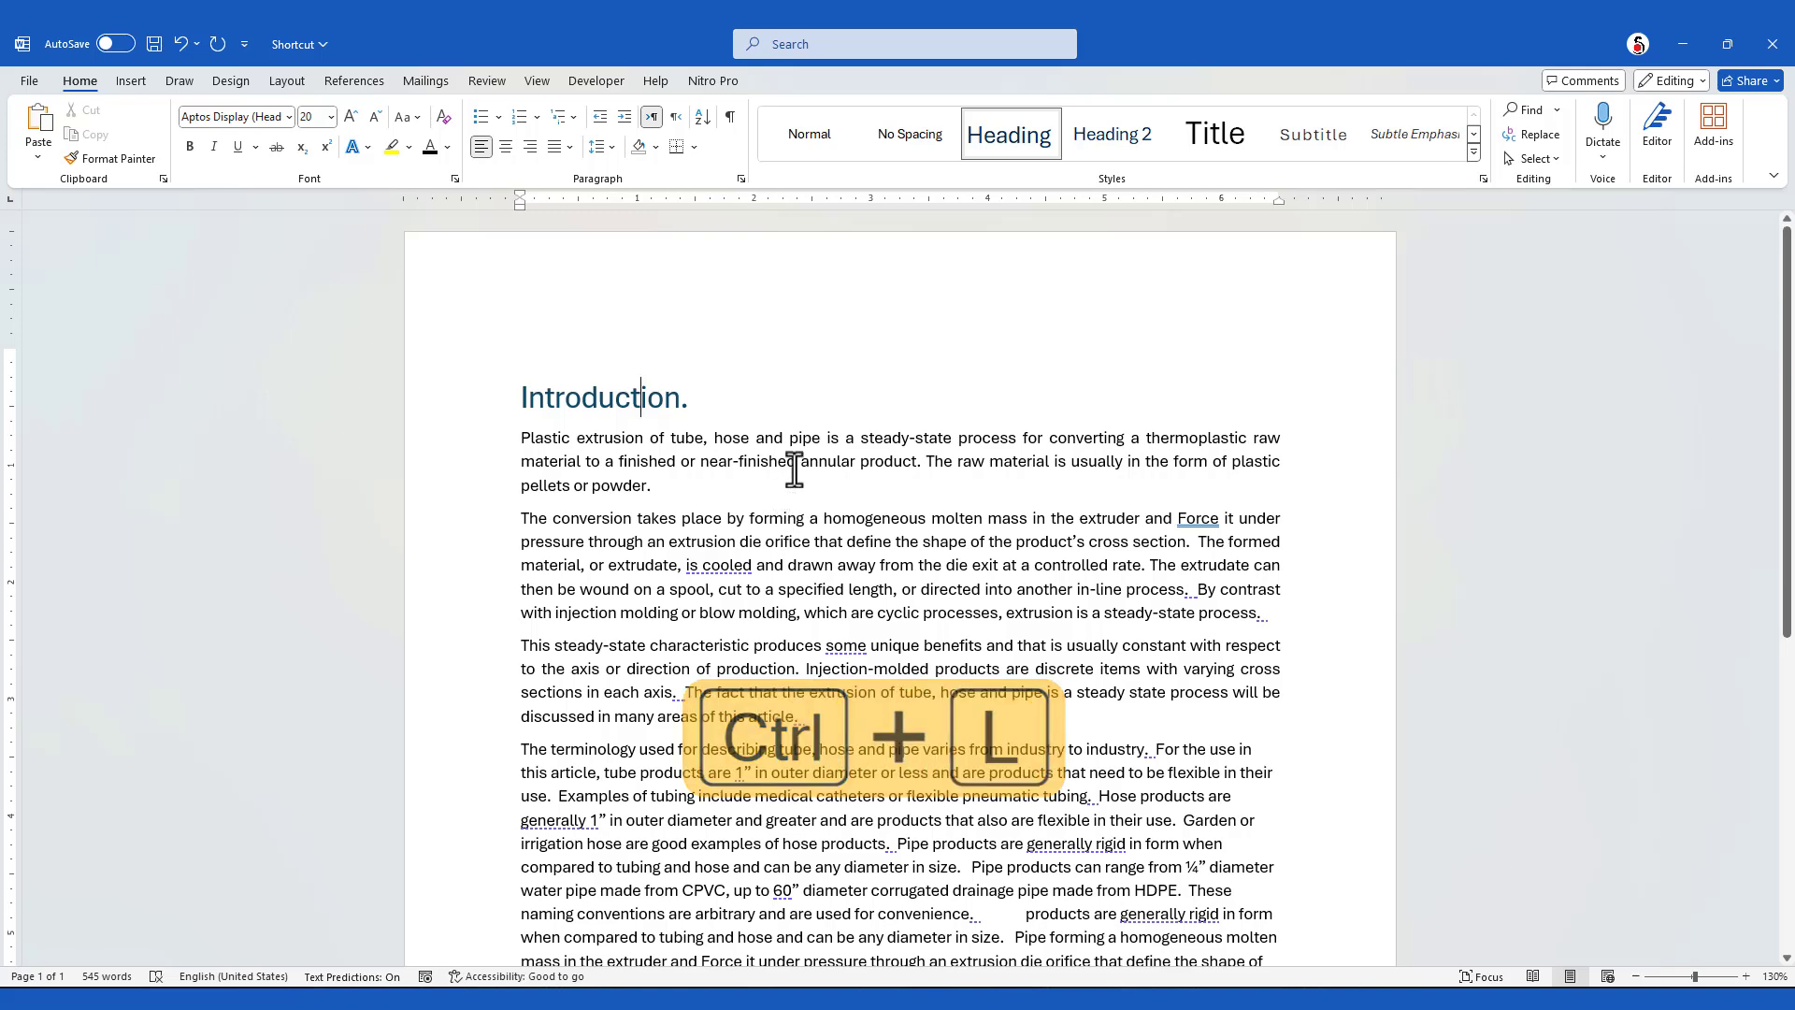
Justify all the text of the article
{"action": "left_click", "coordinate": [794, 468]}
{"action": "triple_click", "coordinate": [633, 494]}
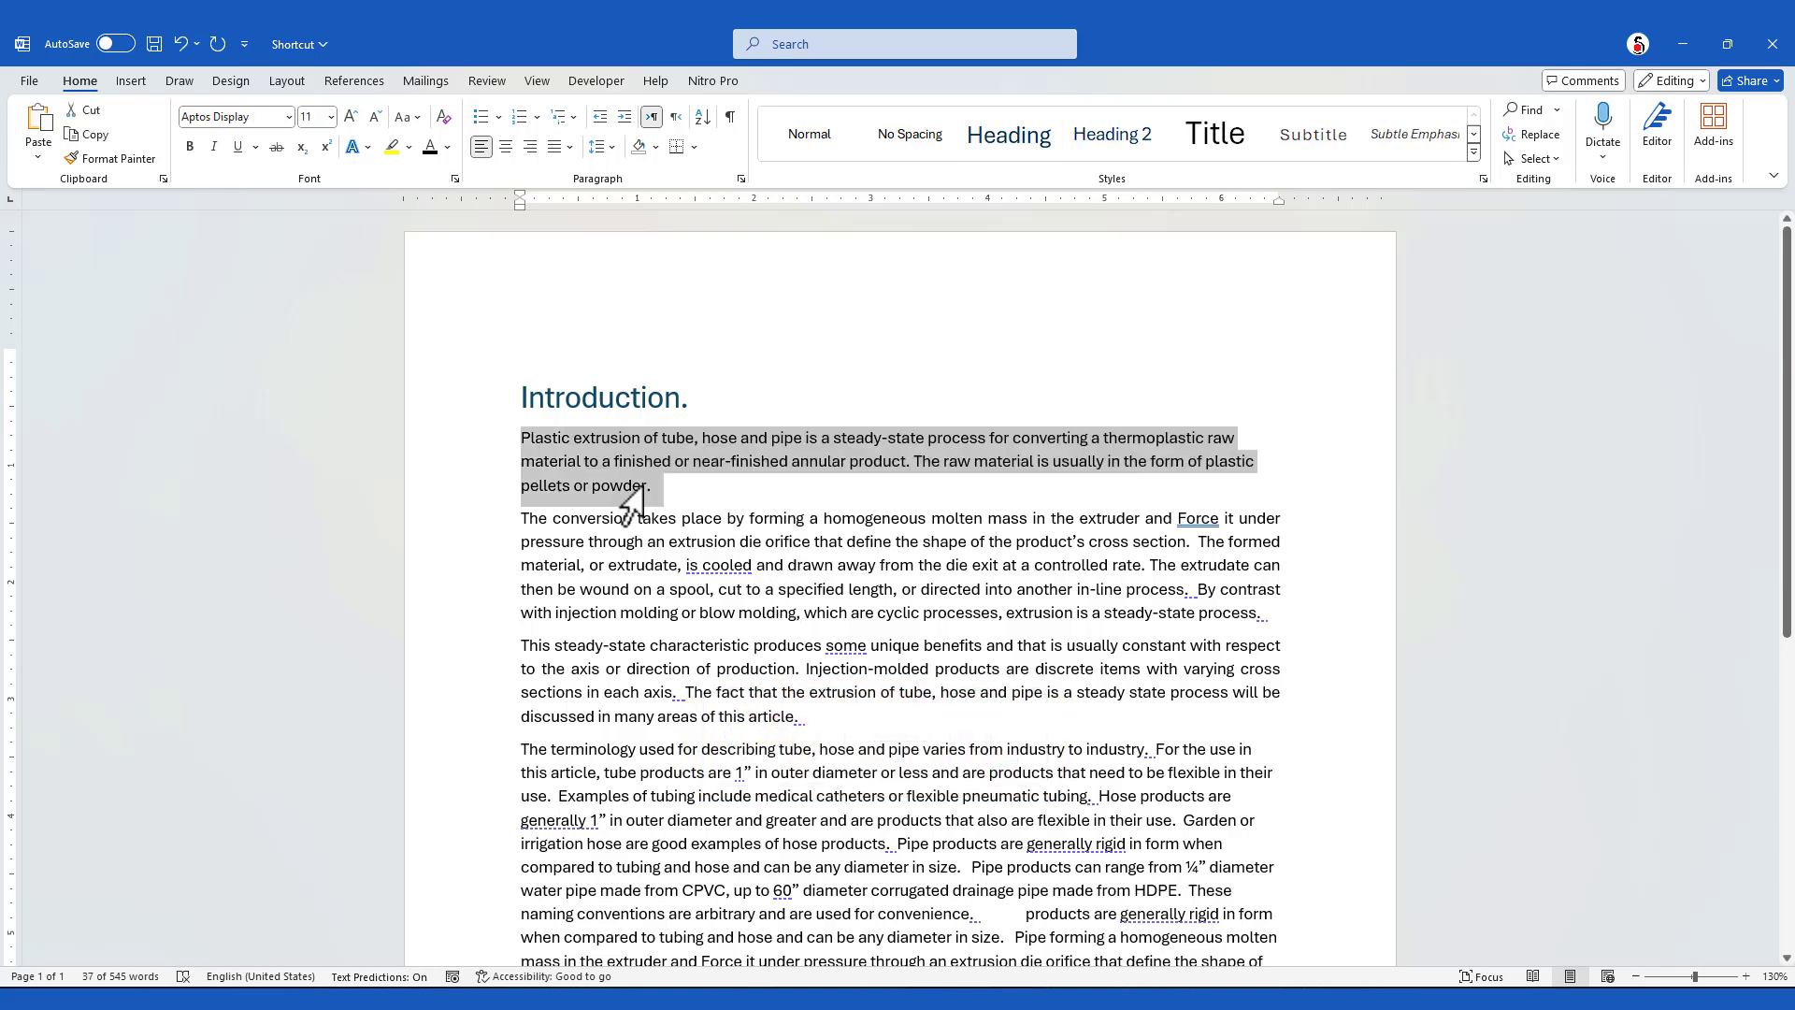
{"action": "key", "text": "ctrl+a"}
{"action": "key", "text": "ctrl+j"}
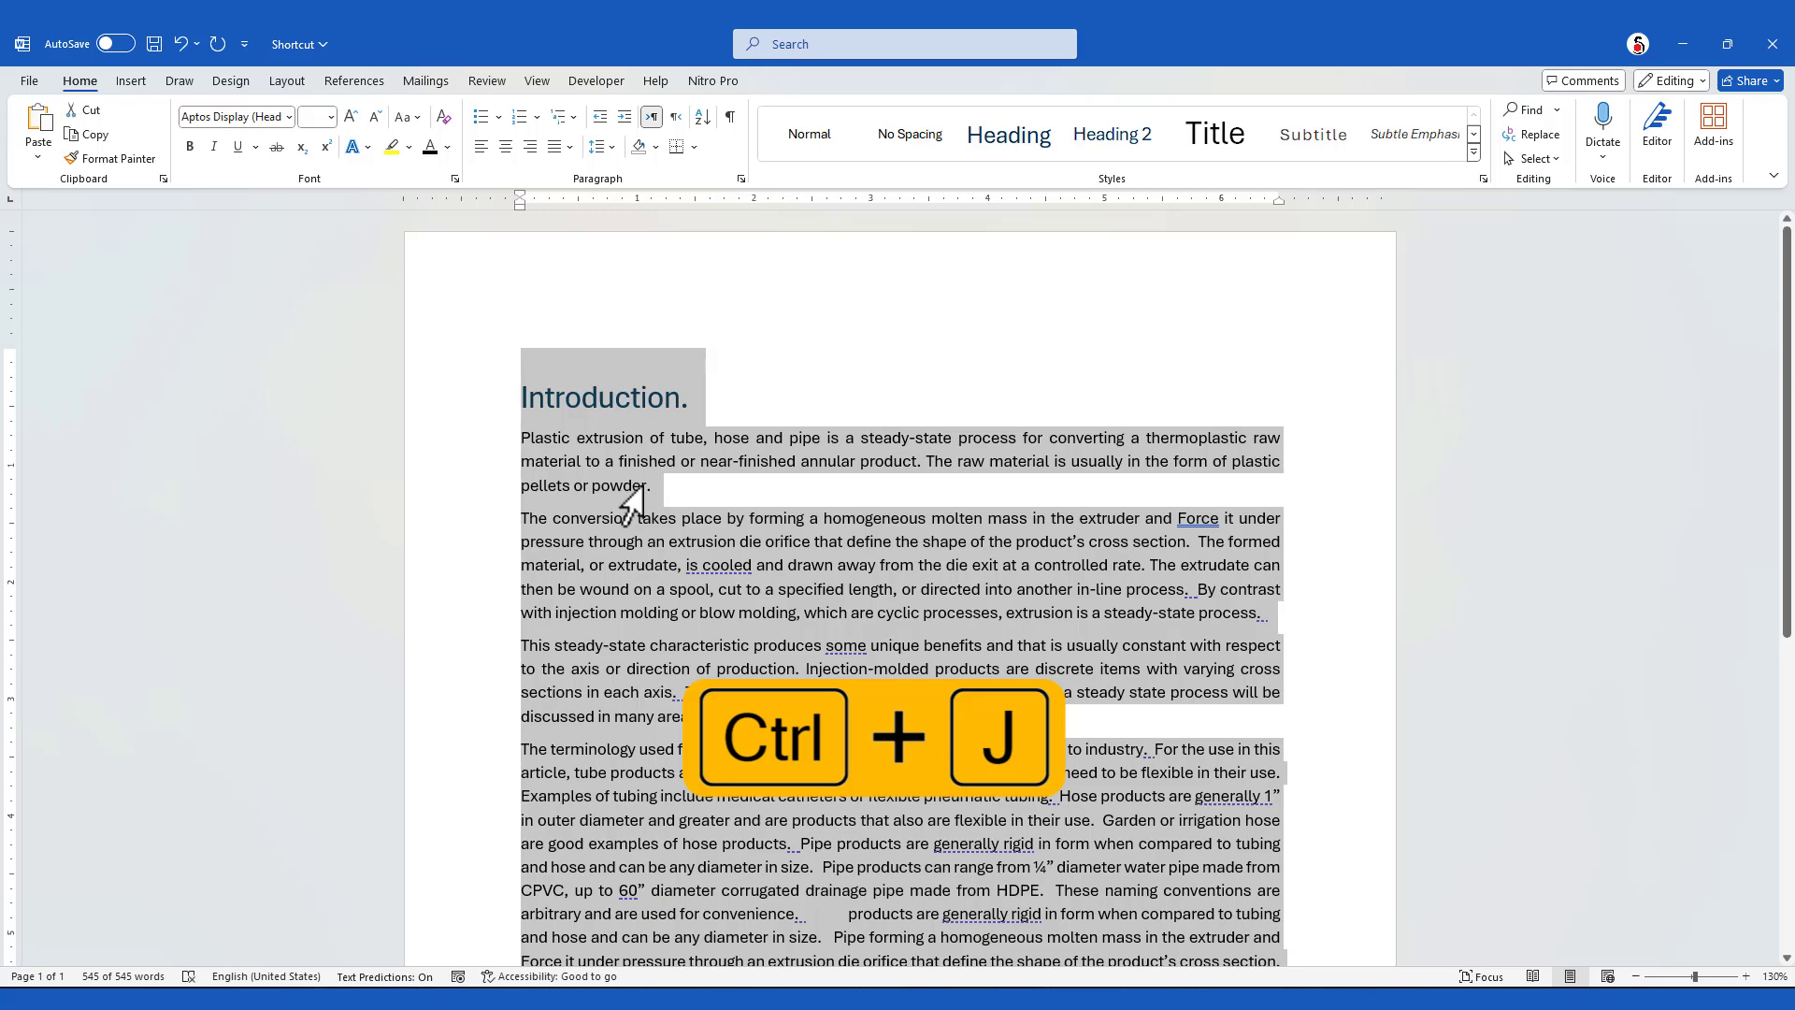
{"action": "left_click", "coordinate": [743, 589]}
{"action": "scroll", "coordinate": [773, 608], "scroll_direction": "down", "scroll_amount": 4}
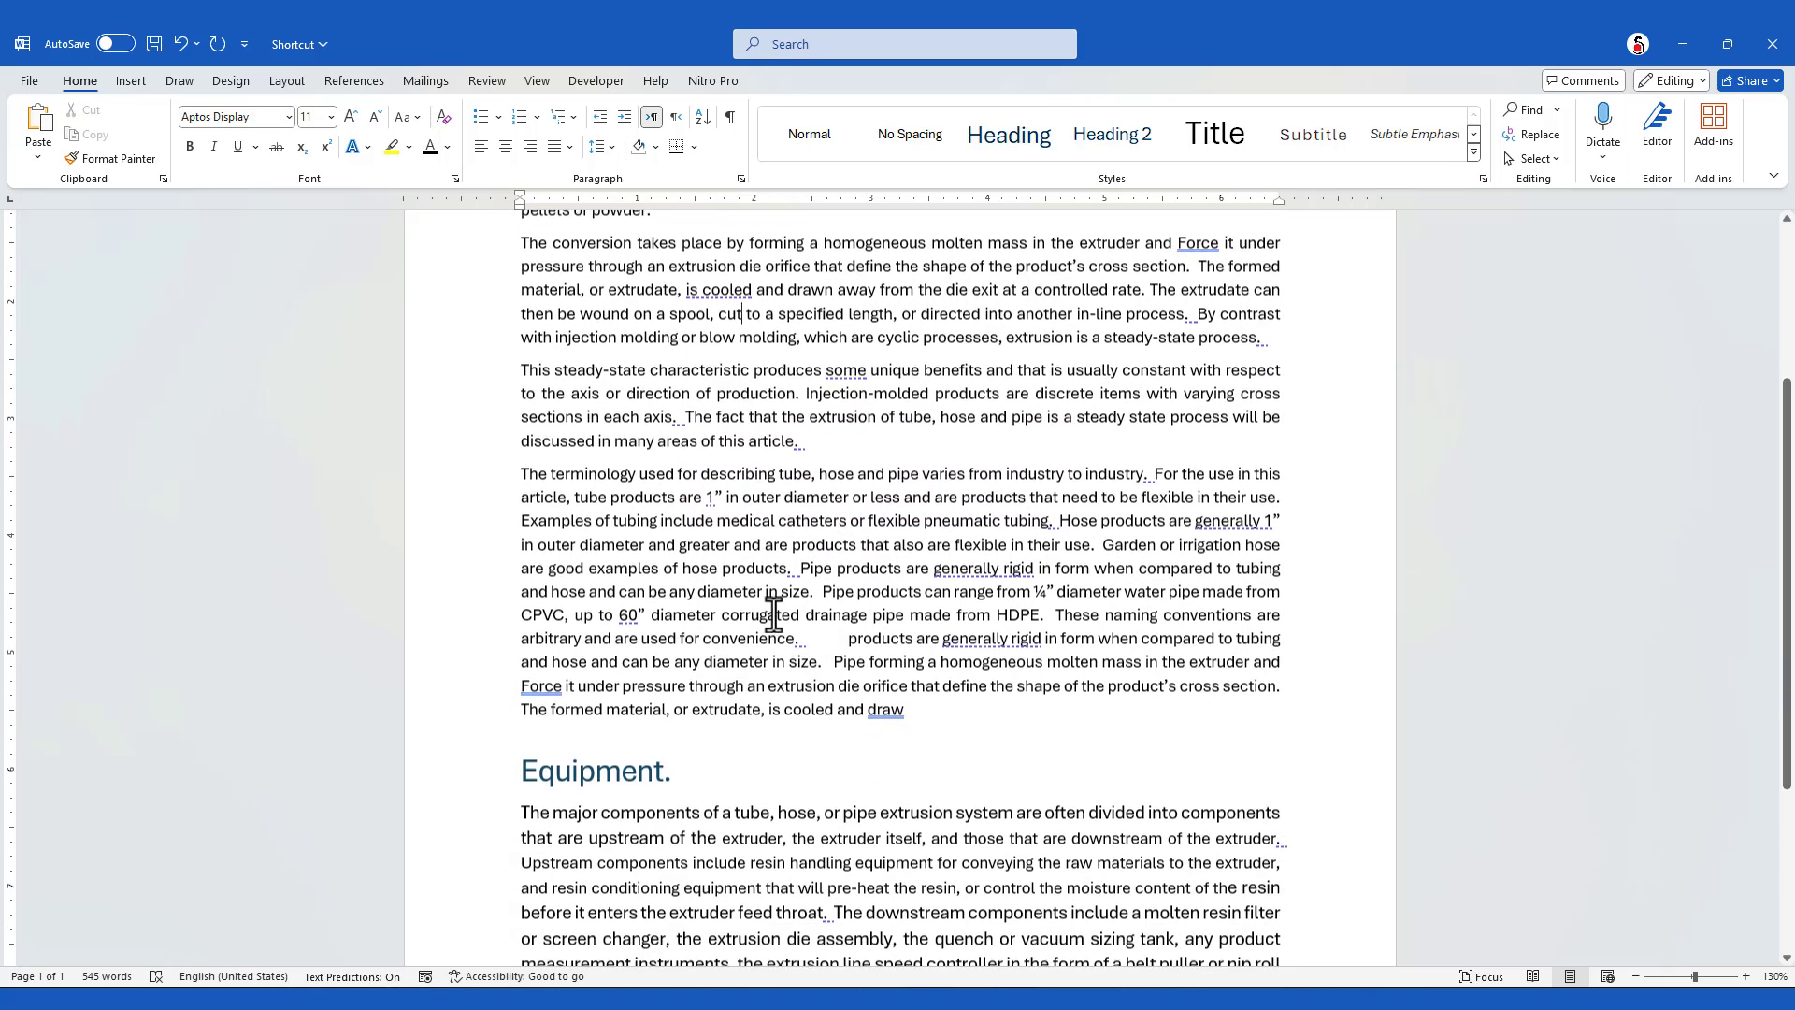
{"action": "left_click", "coordinate": [958, 389]}
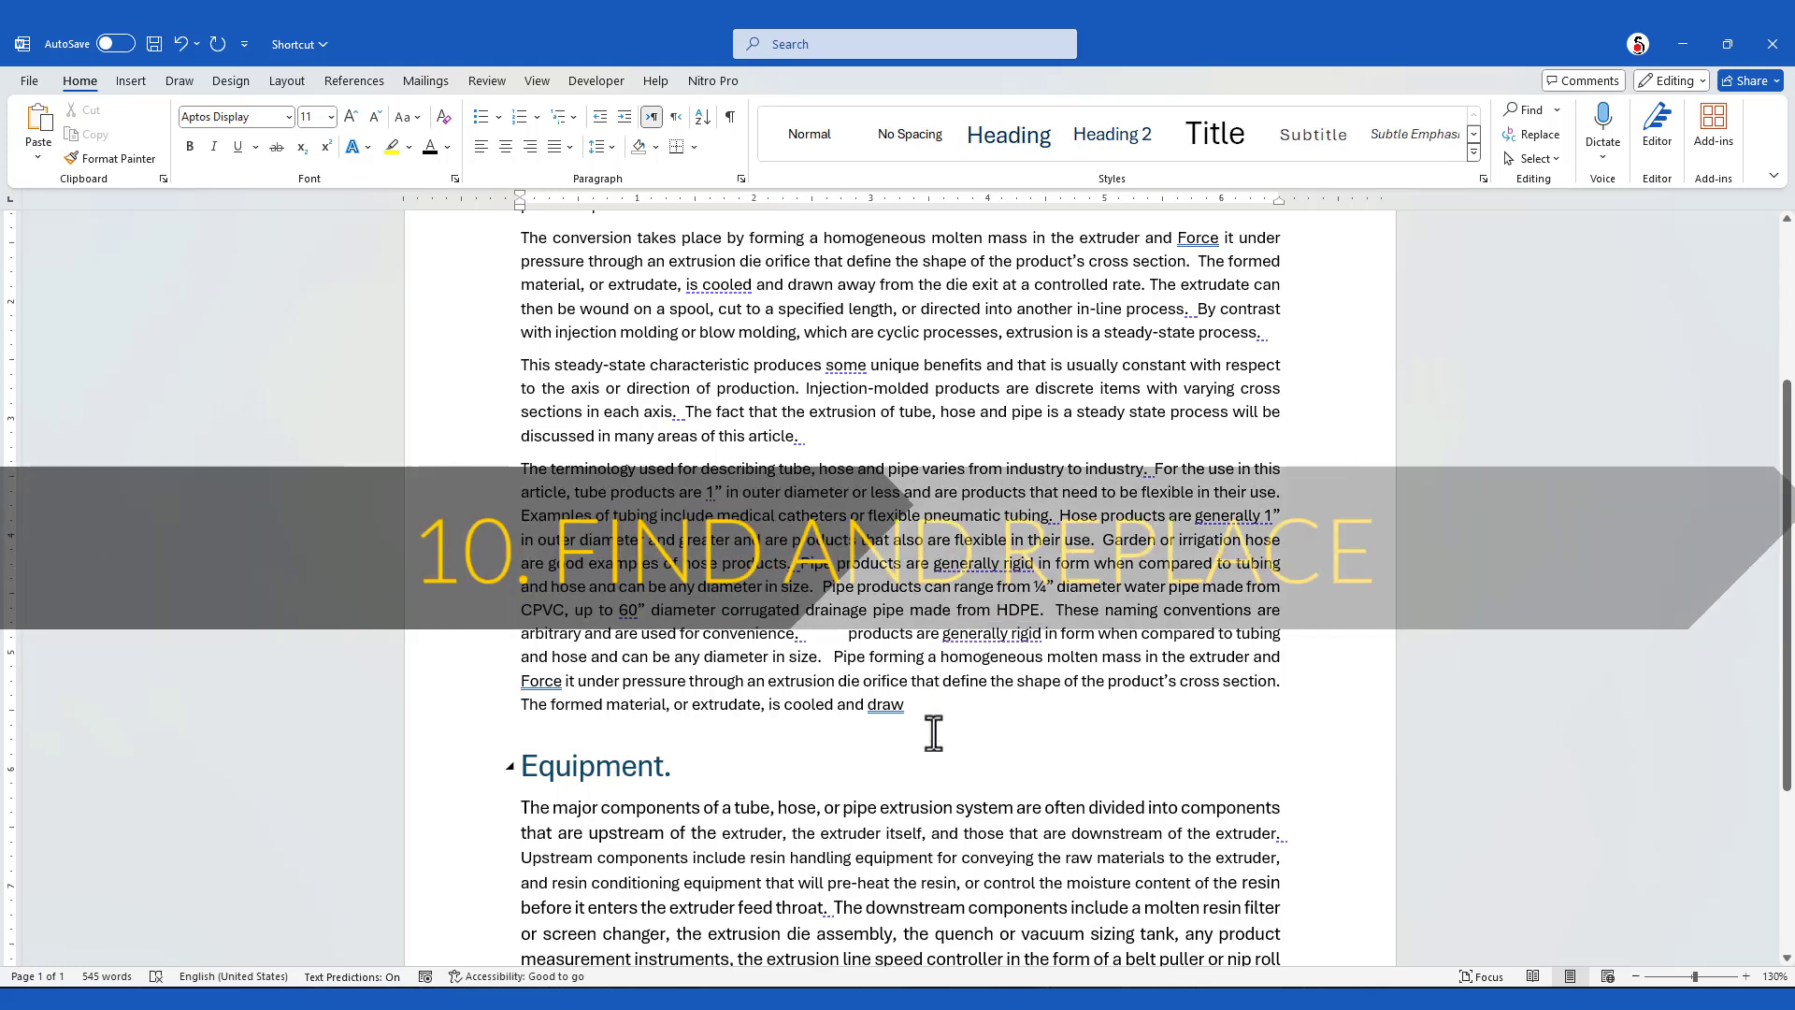
Use Find and Replace to replace every occurrence of "Products" with "Force" throughout the article
{"action": "left_click", "coordinate": [935, 779]}
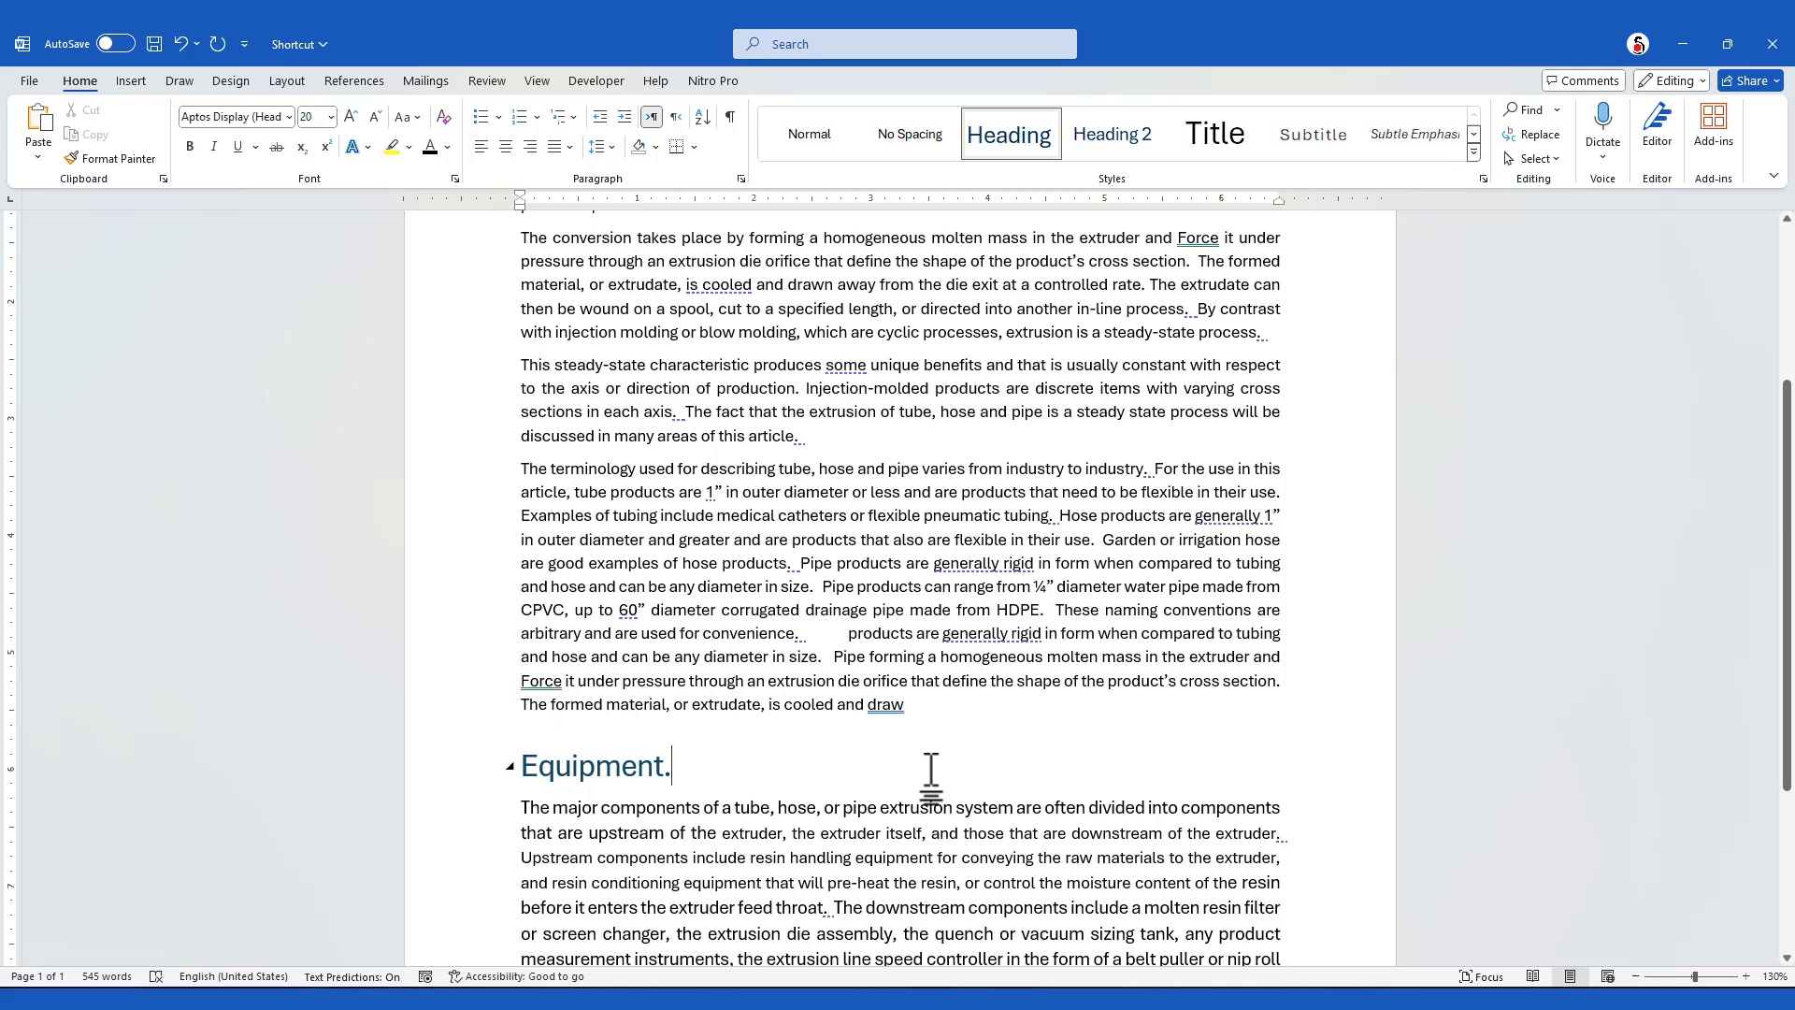
{"action": "key", "text": "ctrl+h"}
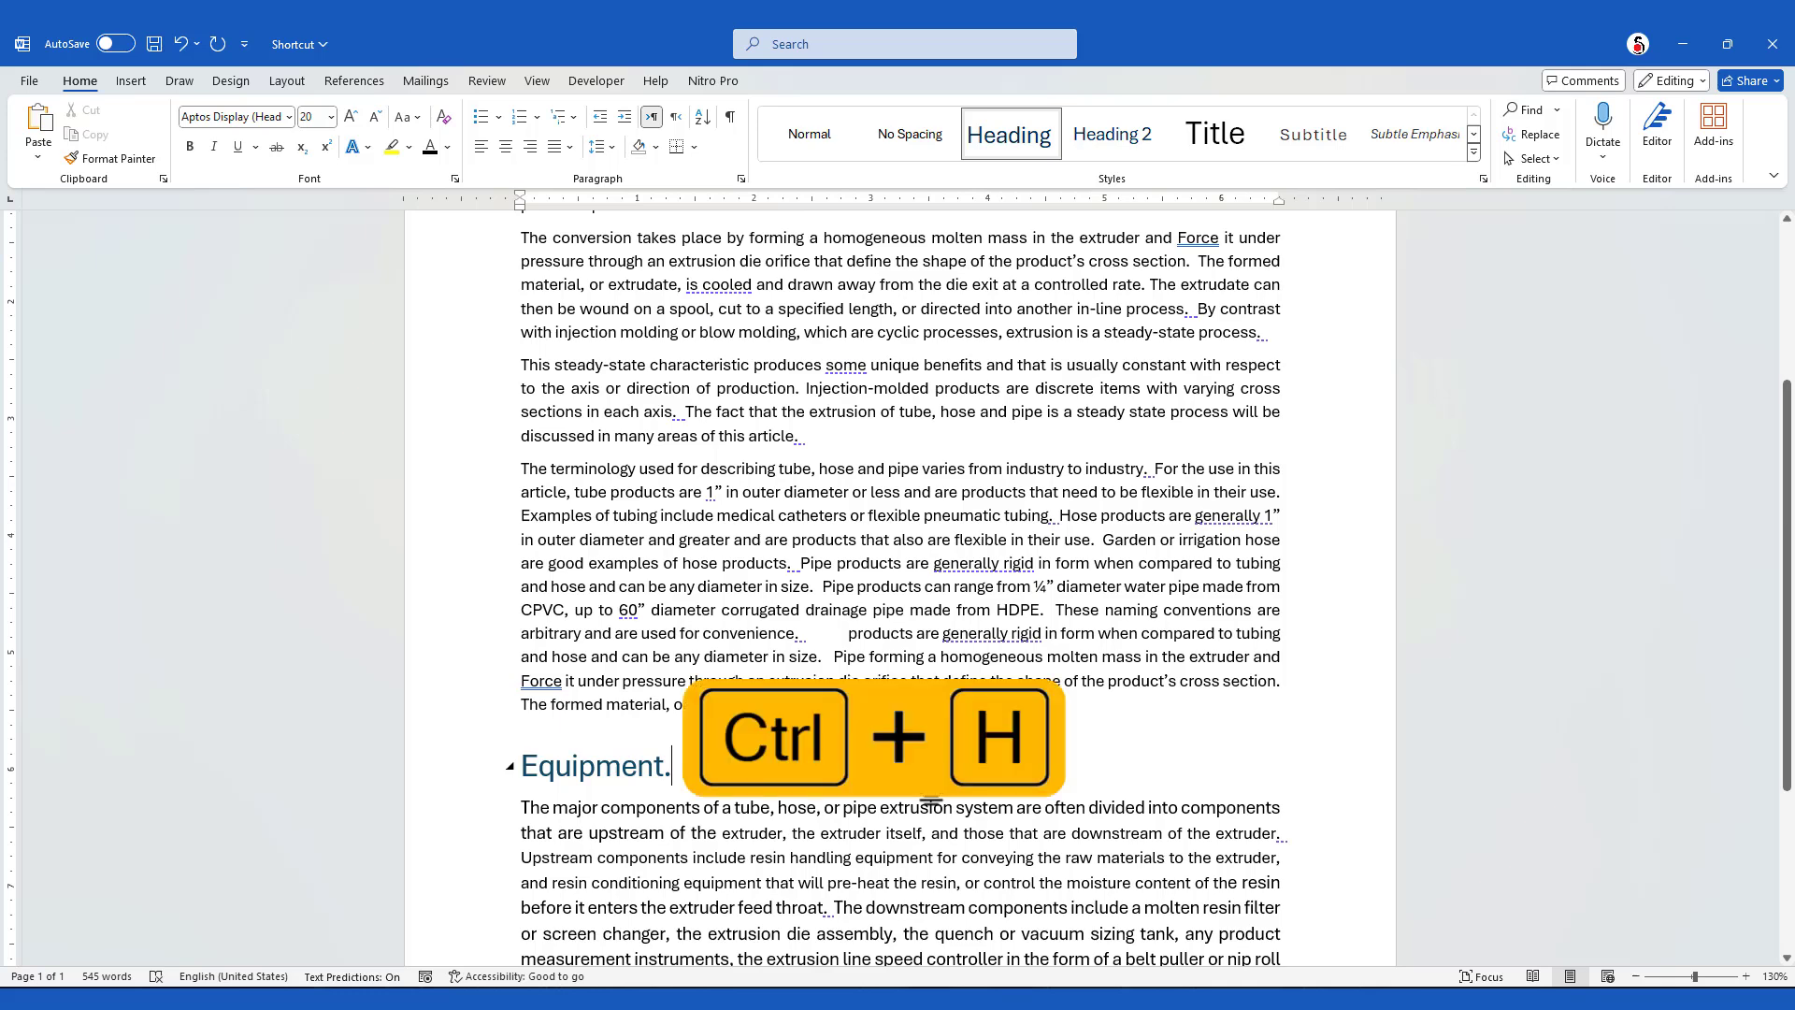
{"action": "type", "text": "P"}
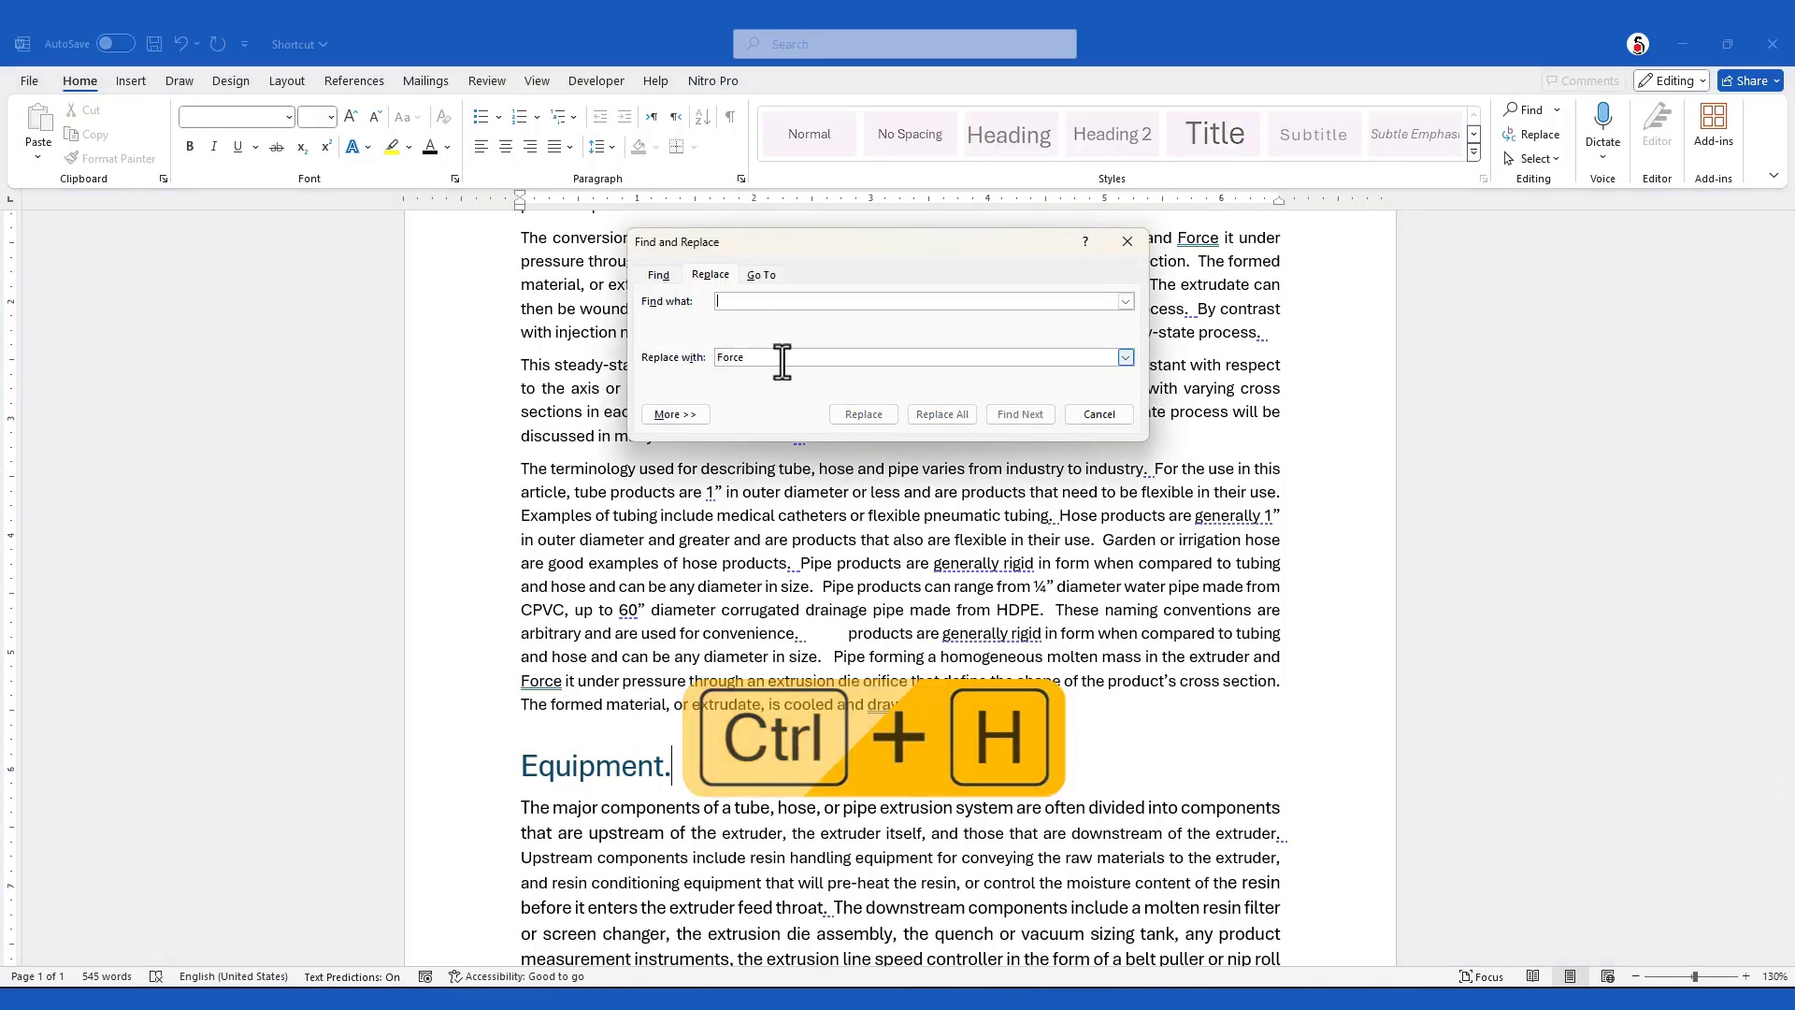
{"action": "type", "text": "roduct"}
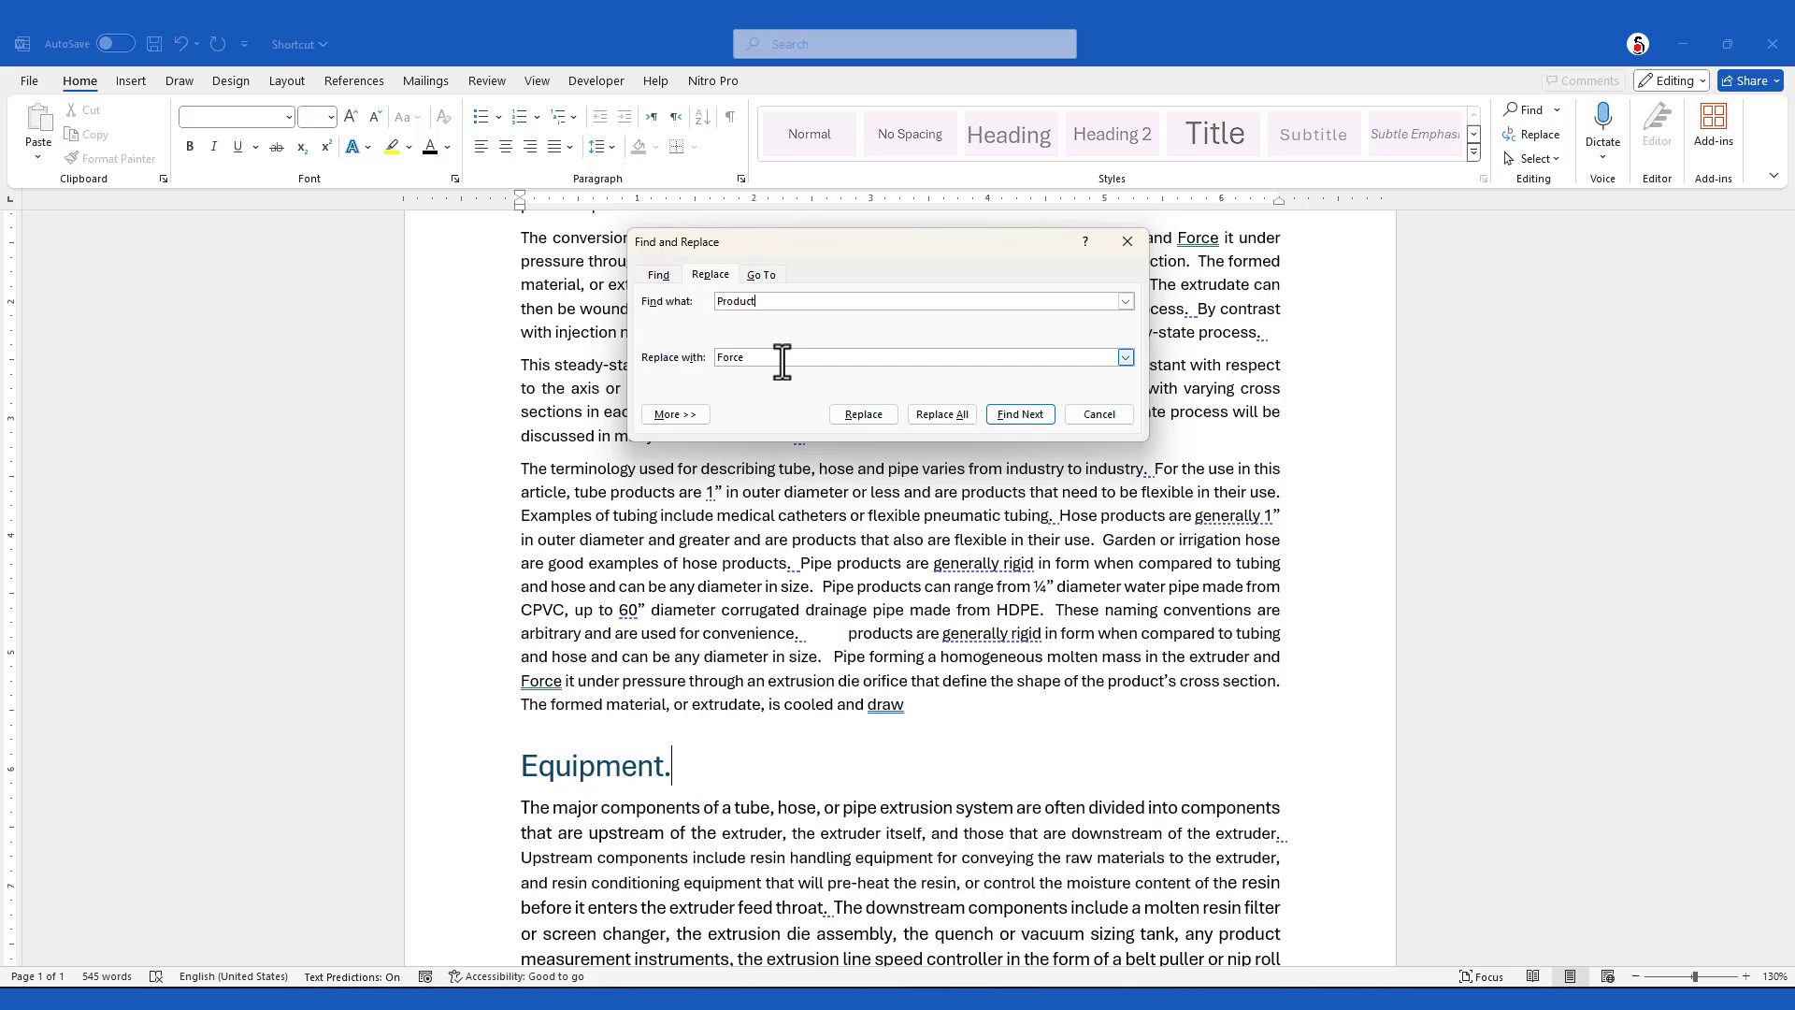
{"action": "type", "text": "a"}
{"action": "key", "text": "BackSpace"}
{"action": "type", "text": "s"}
{"action": "left_click", "coordinate": [944, 416]}
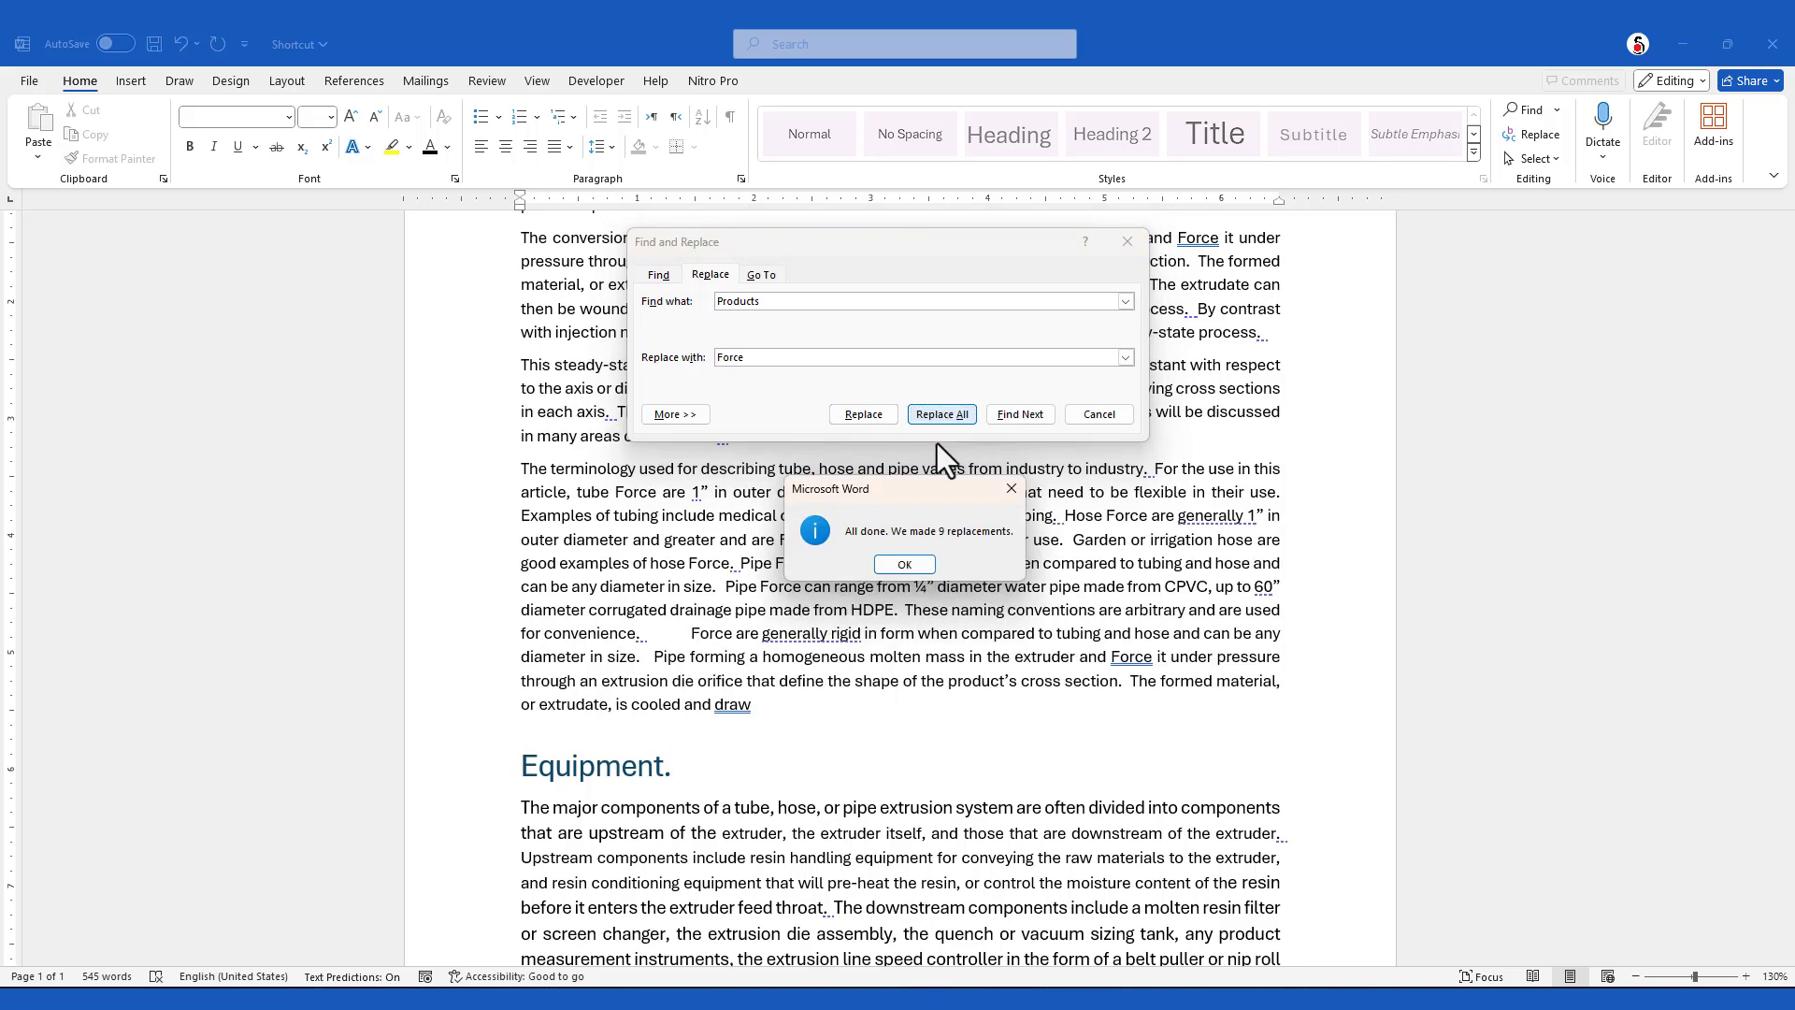
{"action": "left_click", "coordinate": [905, 566]}
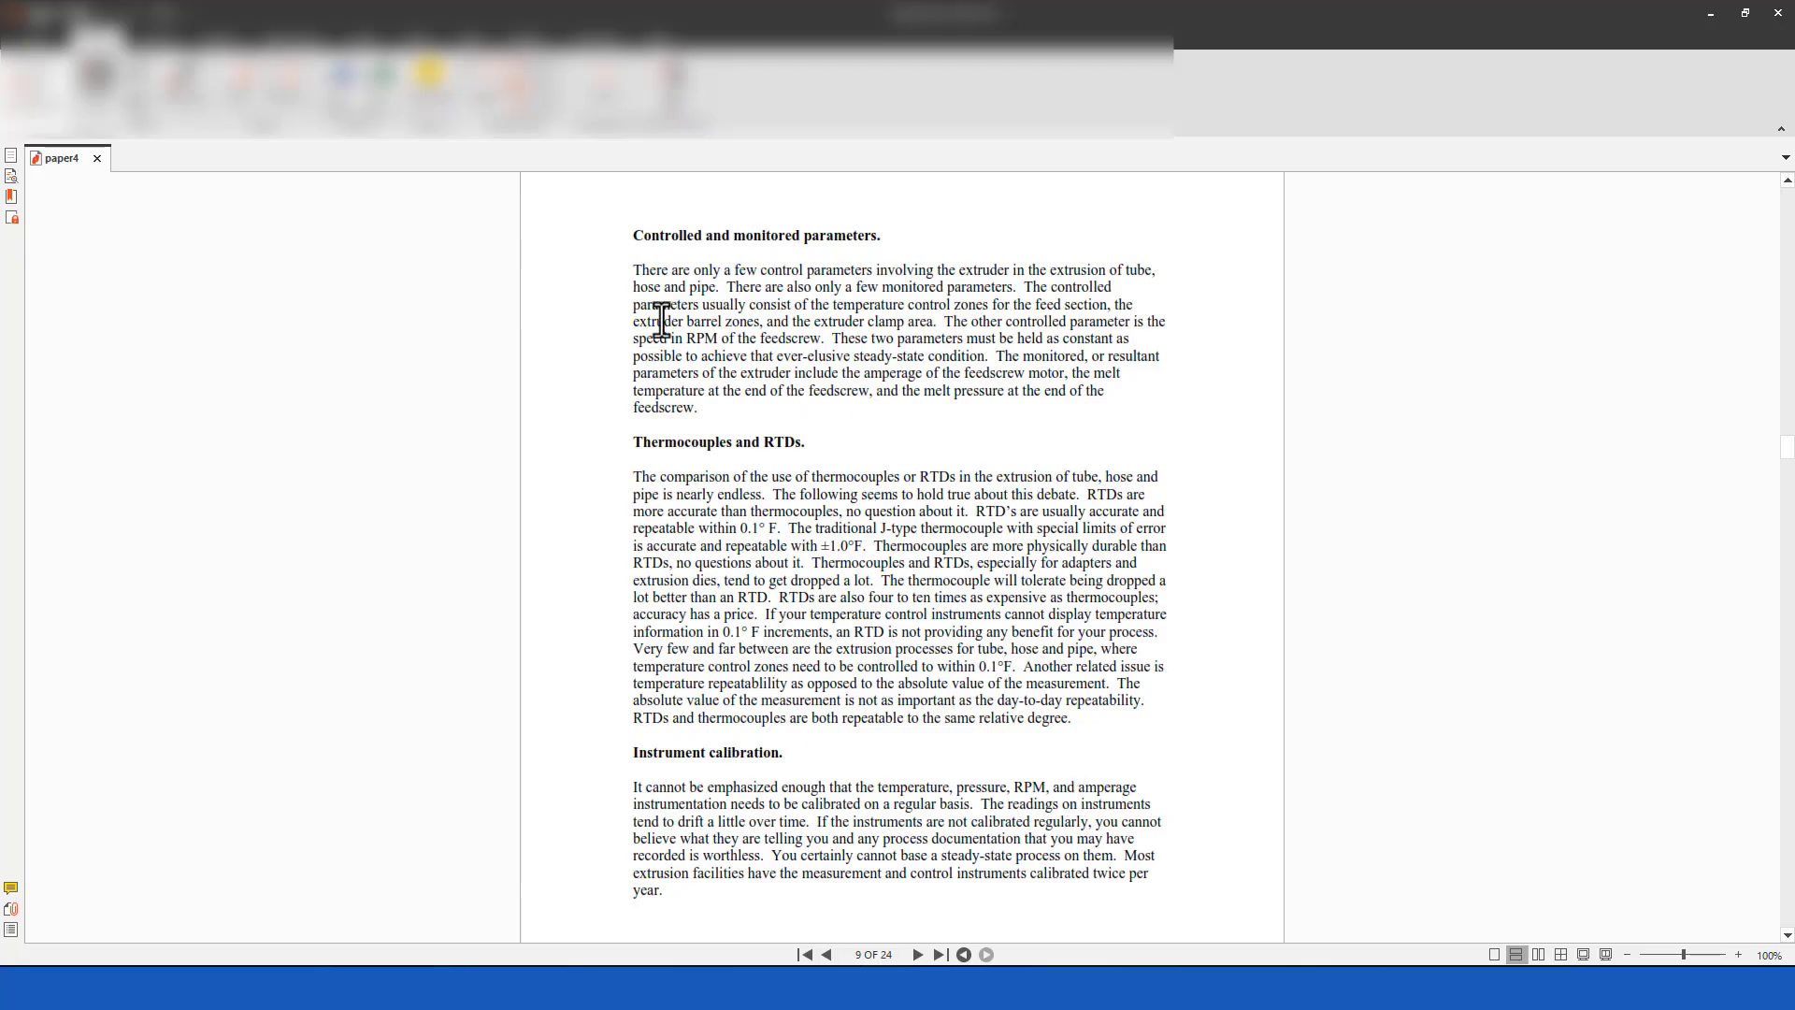
Copy the three sections from "Controlled and monitored parameters" through "Instrument calibration" in the paper4 PDF and paste them into the Shortcut Word document
{"action": "left_click_drag", "start_coordinate": [639, 226], "coordinate": [1212, 902]}
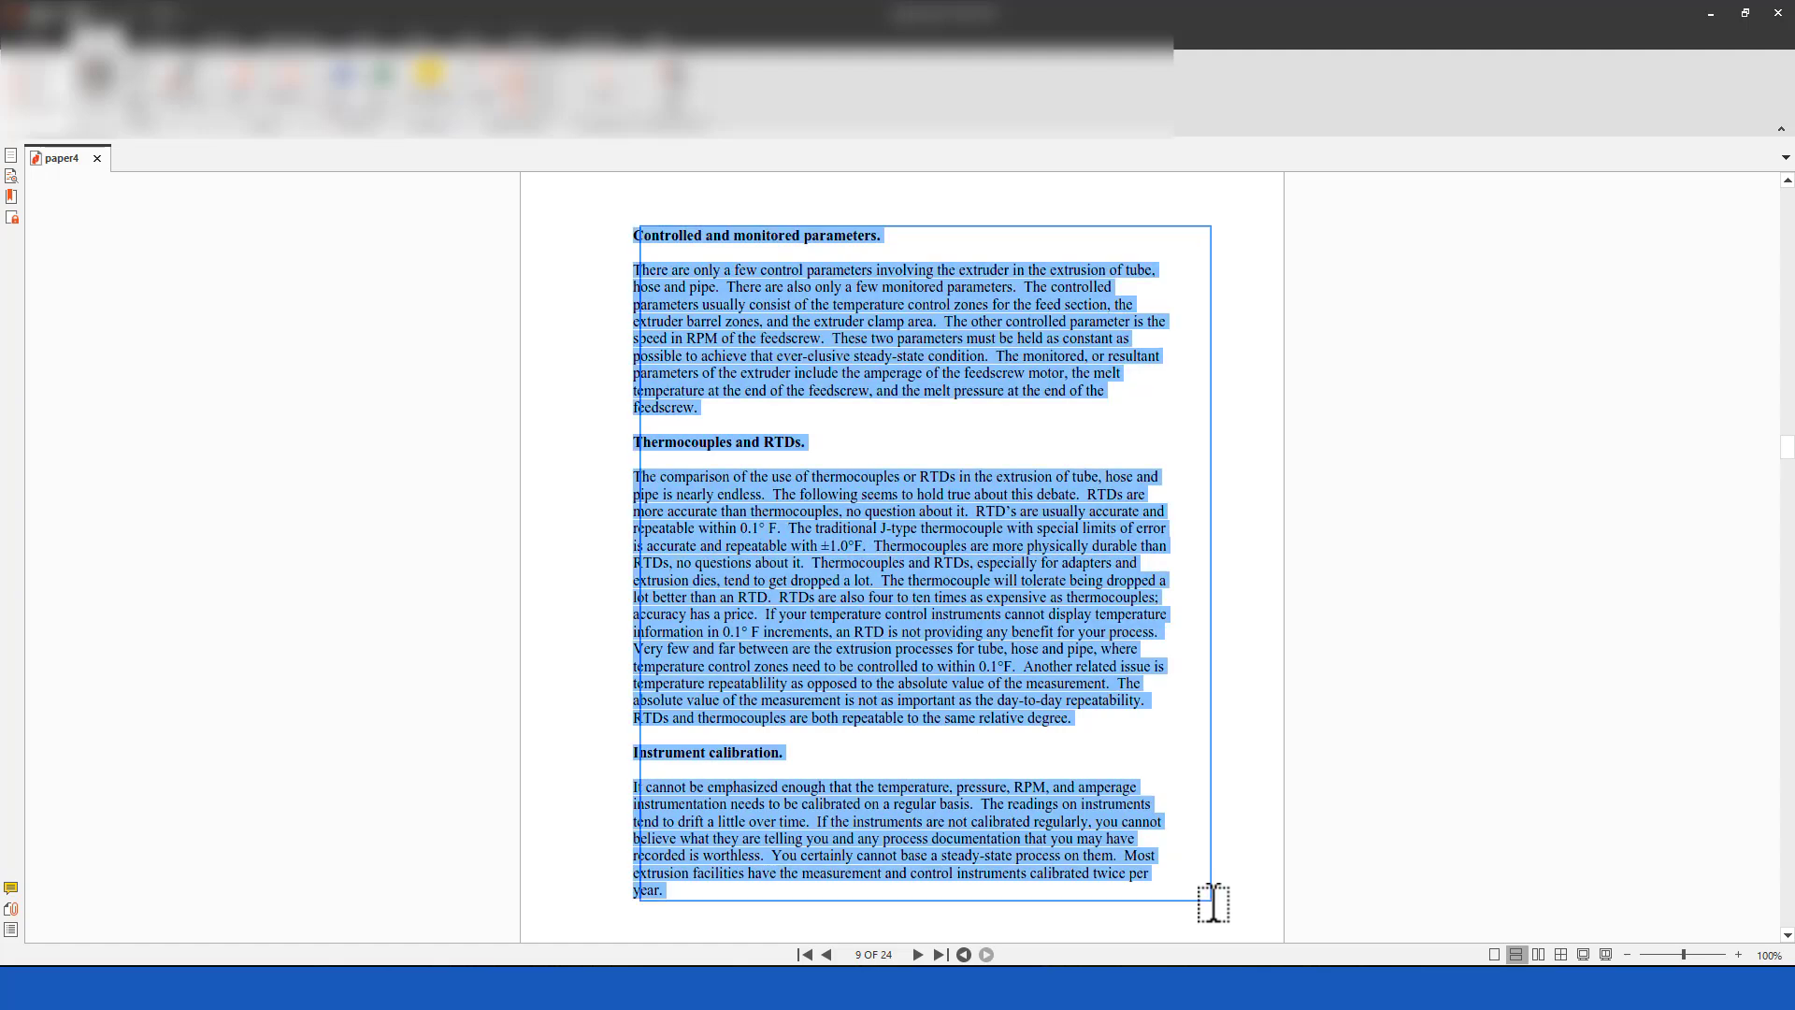
{"action": "key", "text": "ctrl+c"}
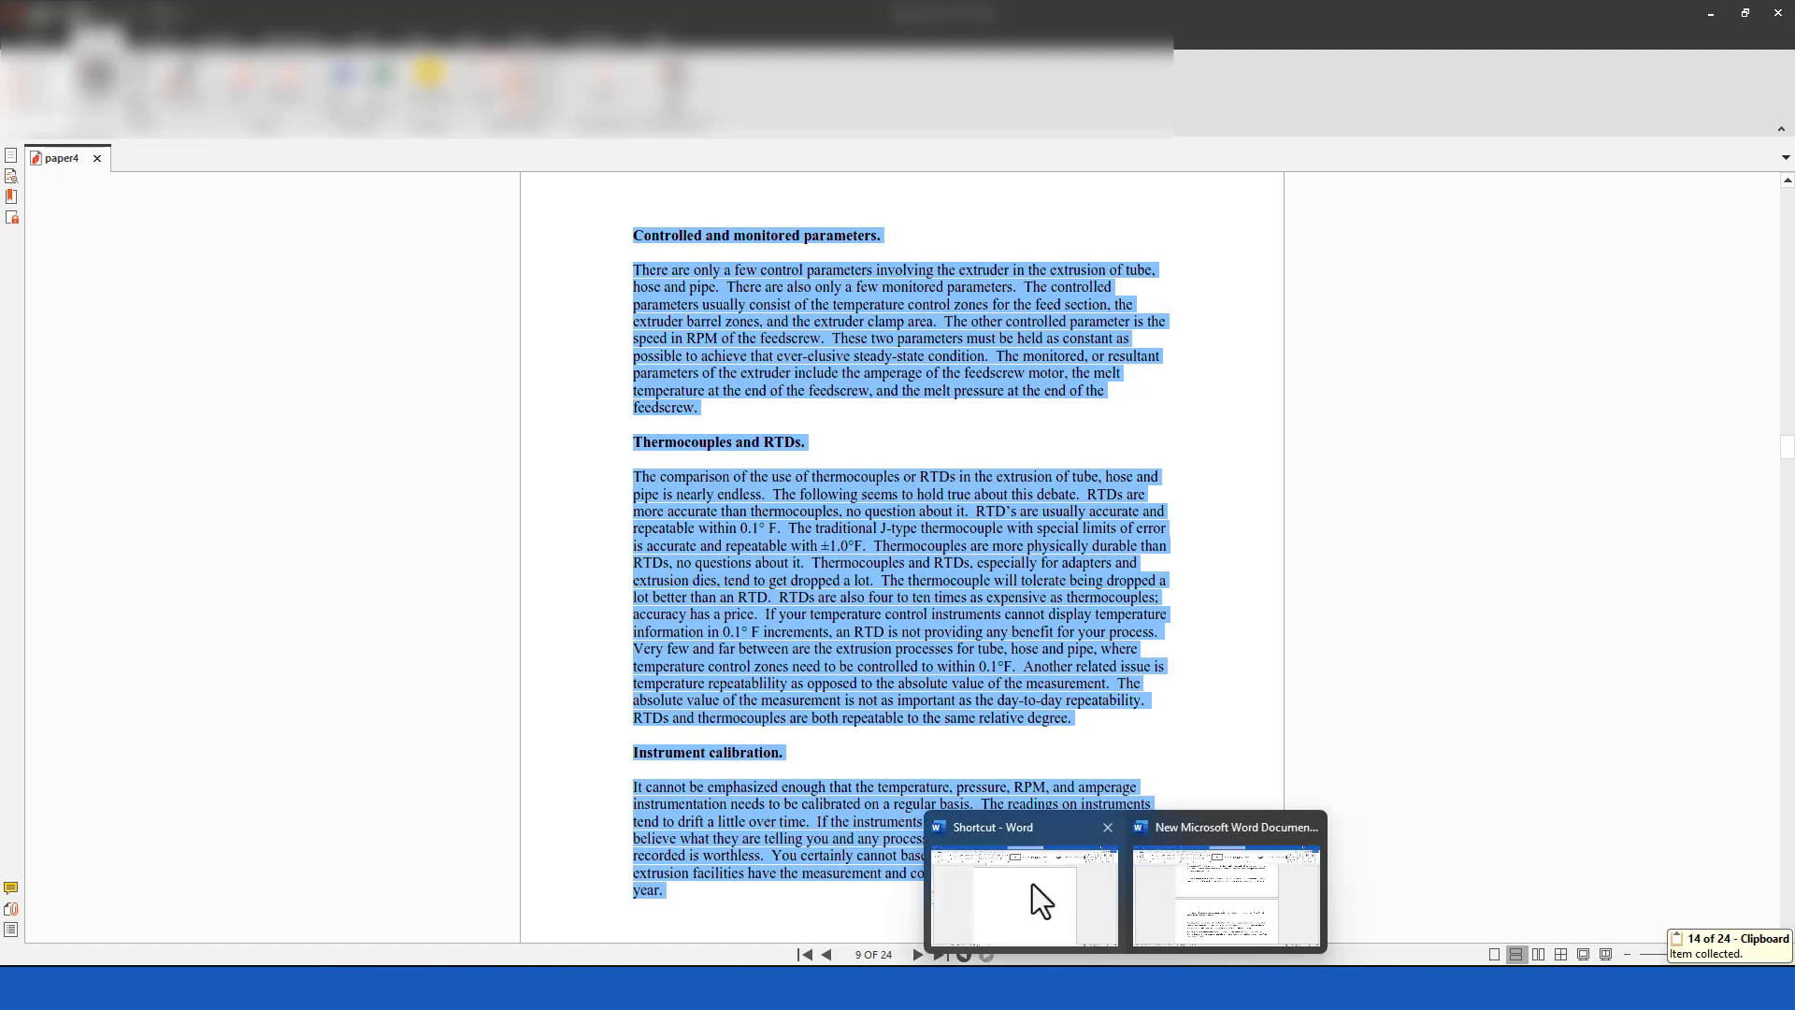
{"action": "left_click", "coordinate": [1032, 887]}
{"action": "key", "text": "ctrl+v"}
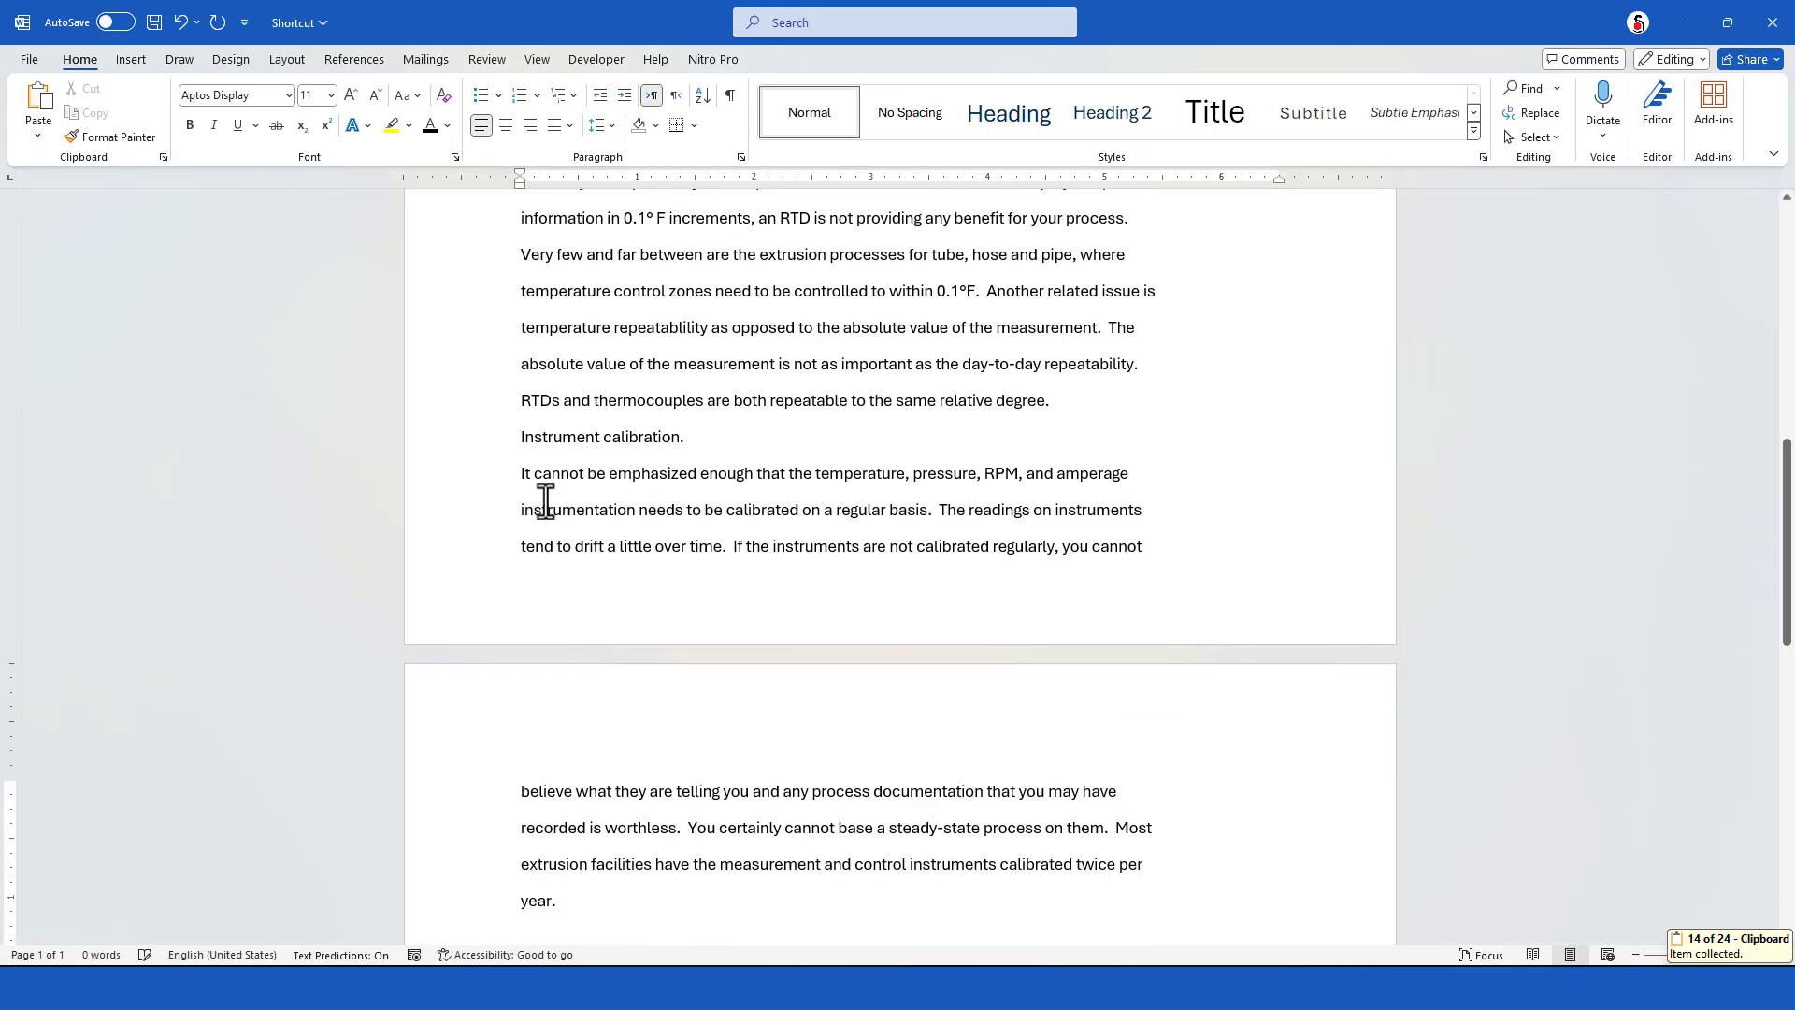
Try to join the broken lines in the first pasted section by removing their line breaks one at a time
{"action": "scroll", "coordinate": [621, 520], "scroll_direction": "up", "scroll_amount": 8}
{"action": "left_click", "coordinate": [522, 409]}
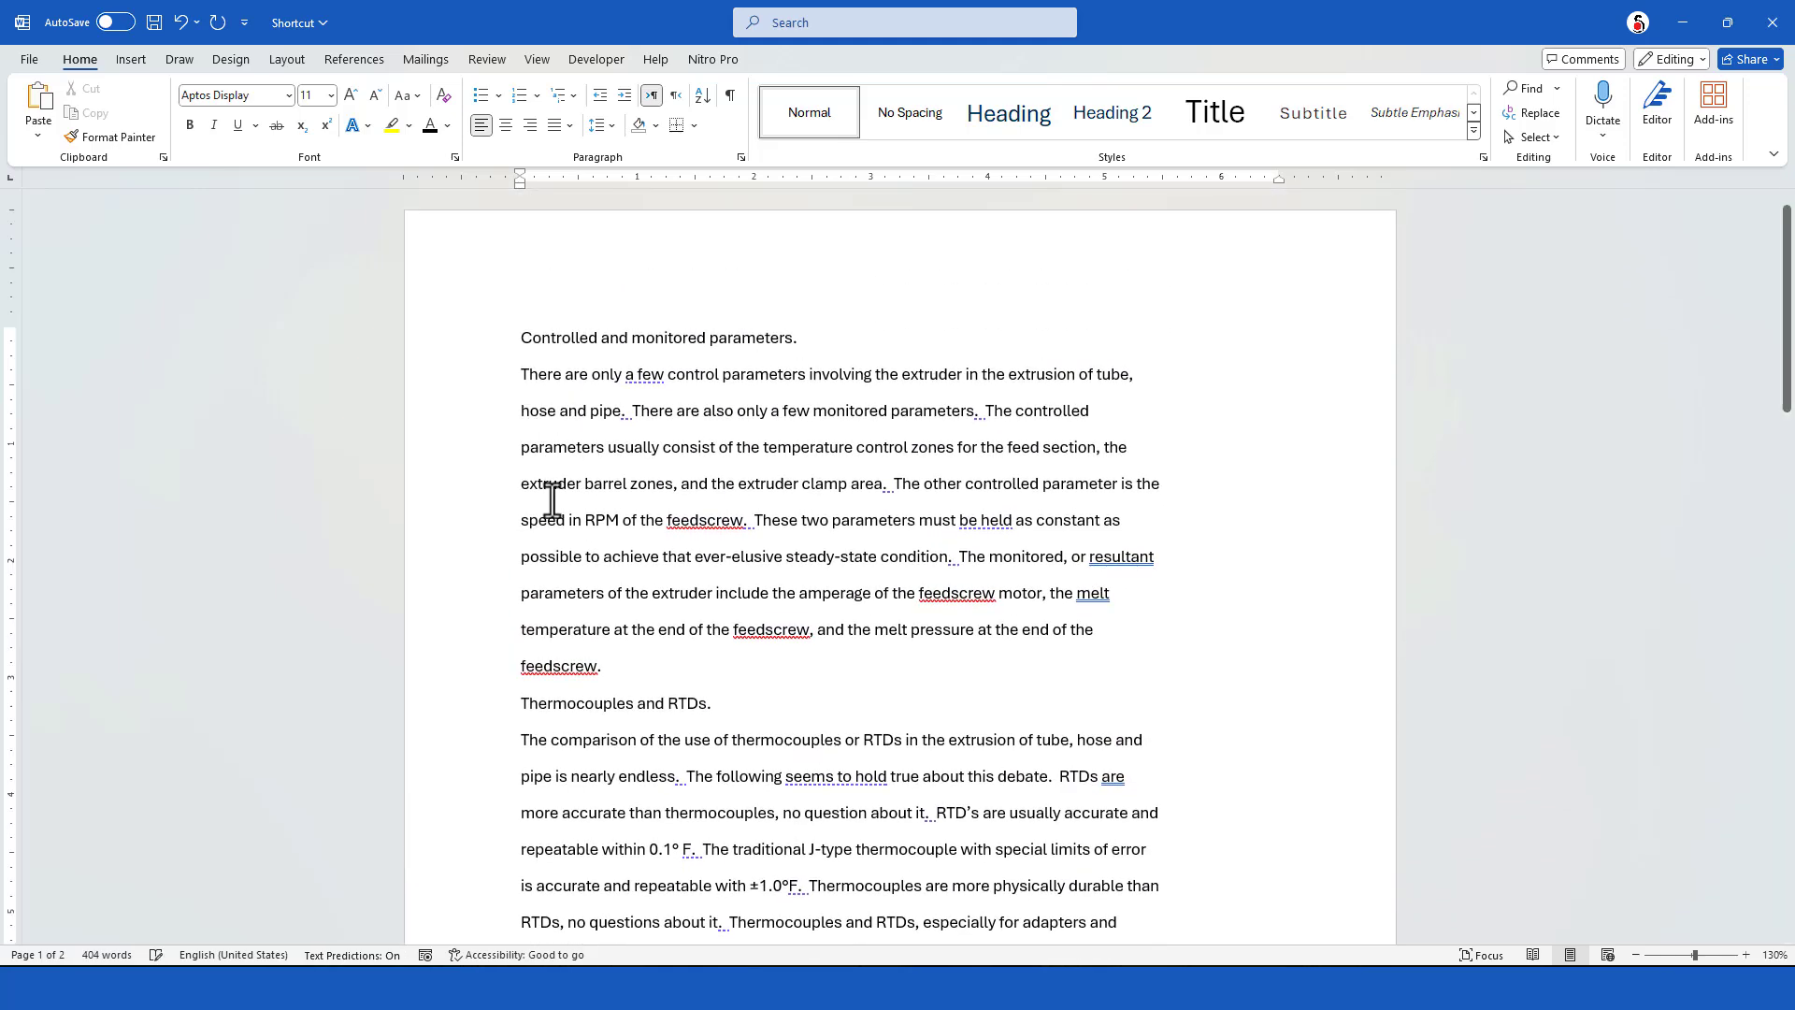
{"action": "key", "text": "BackSpace"}
{"action": "left_click", "coordinate": [522, 488]}
{"action": "key", "text": "BackSpace"}
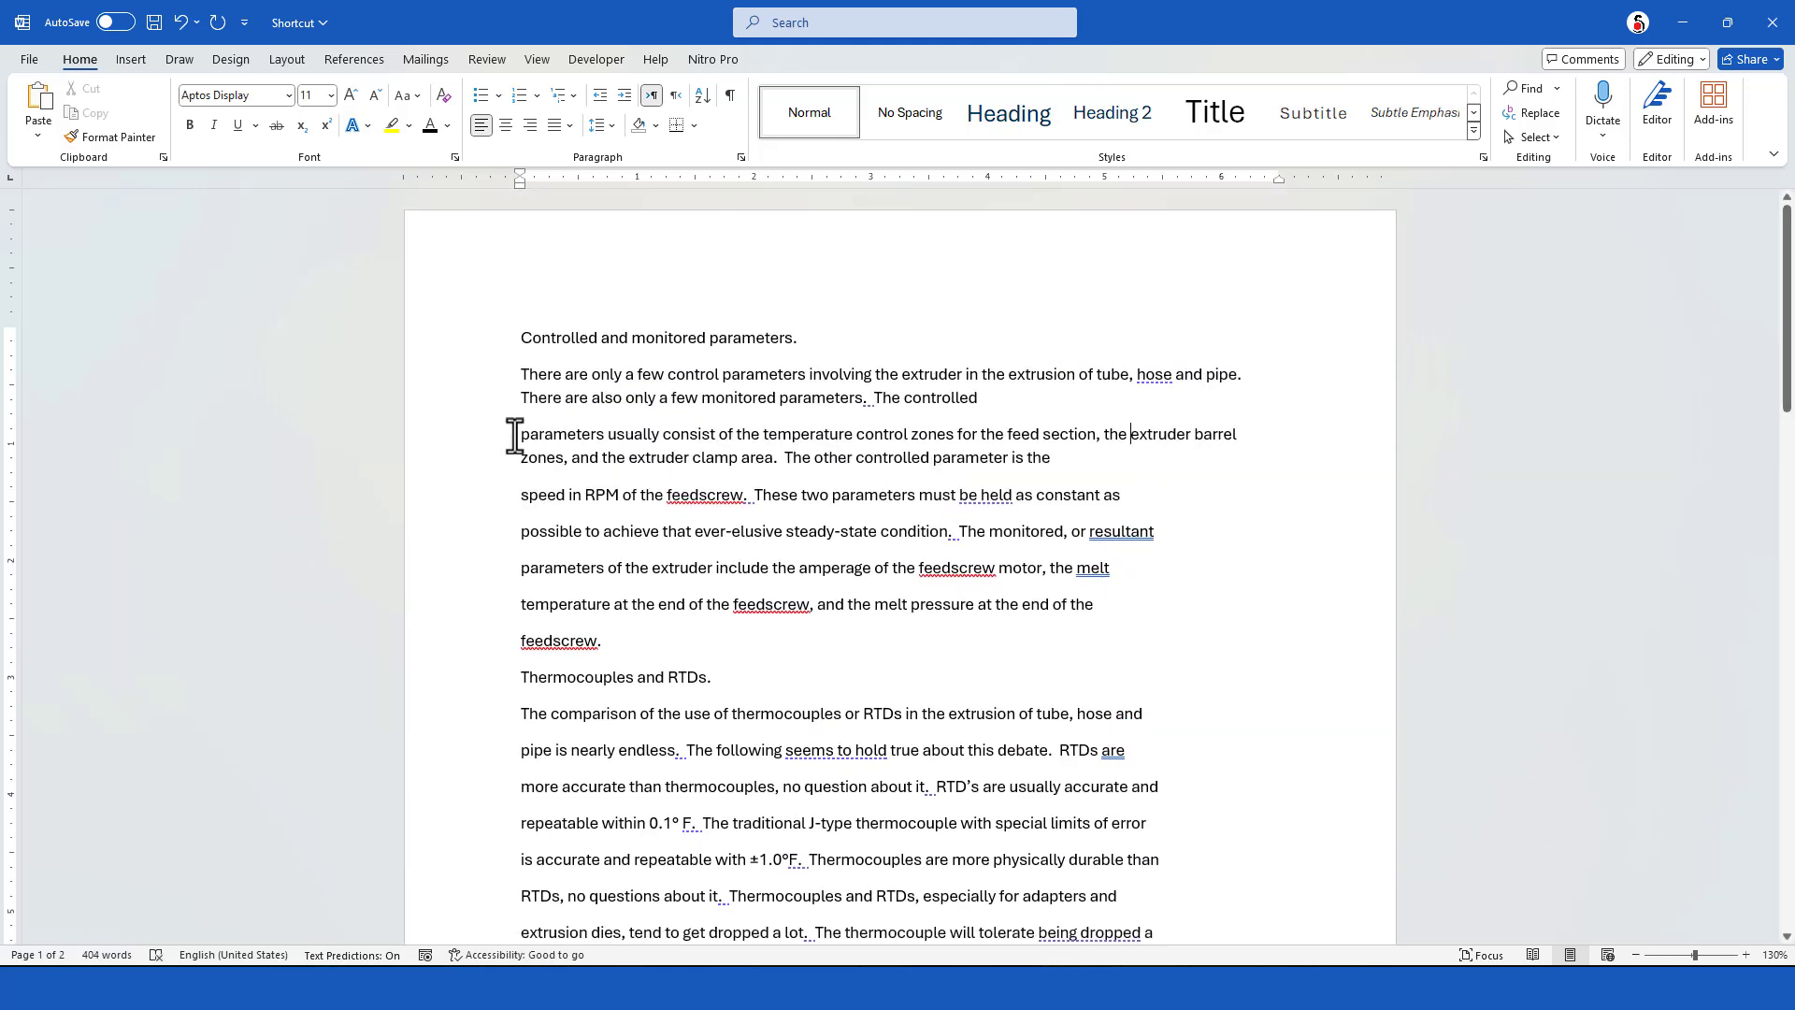
{"action": "left_click", "coordinate": [516, 434]}
{"action": "key", "text": "BackSpace"}
{"action": "left_click", "coordinate": [943, 554]}
Undo the manual line-break removals in the first pasted section
{"action": "key", "text": "ctrl+z"}
{"action": "key", "text": "ctrl+z"}
{"action": "key", "text": "ctrl+z"}
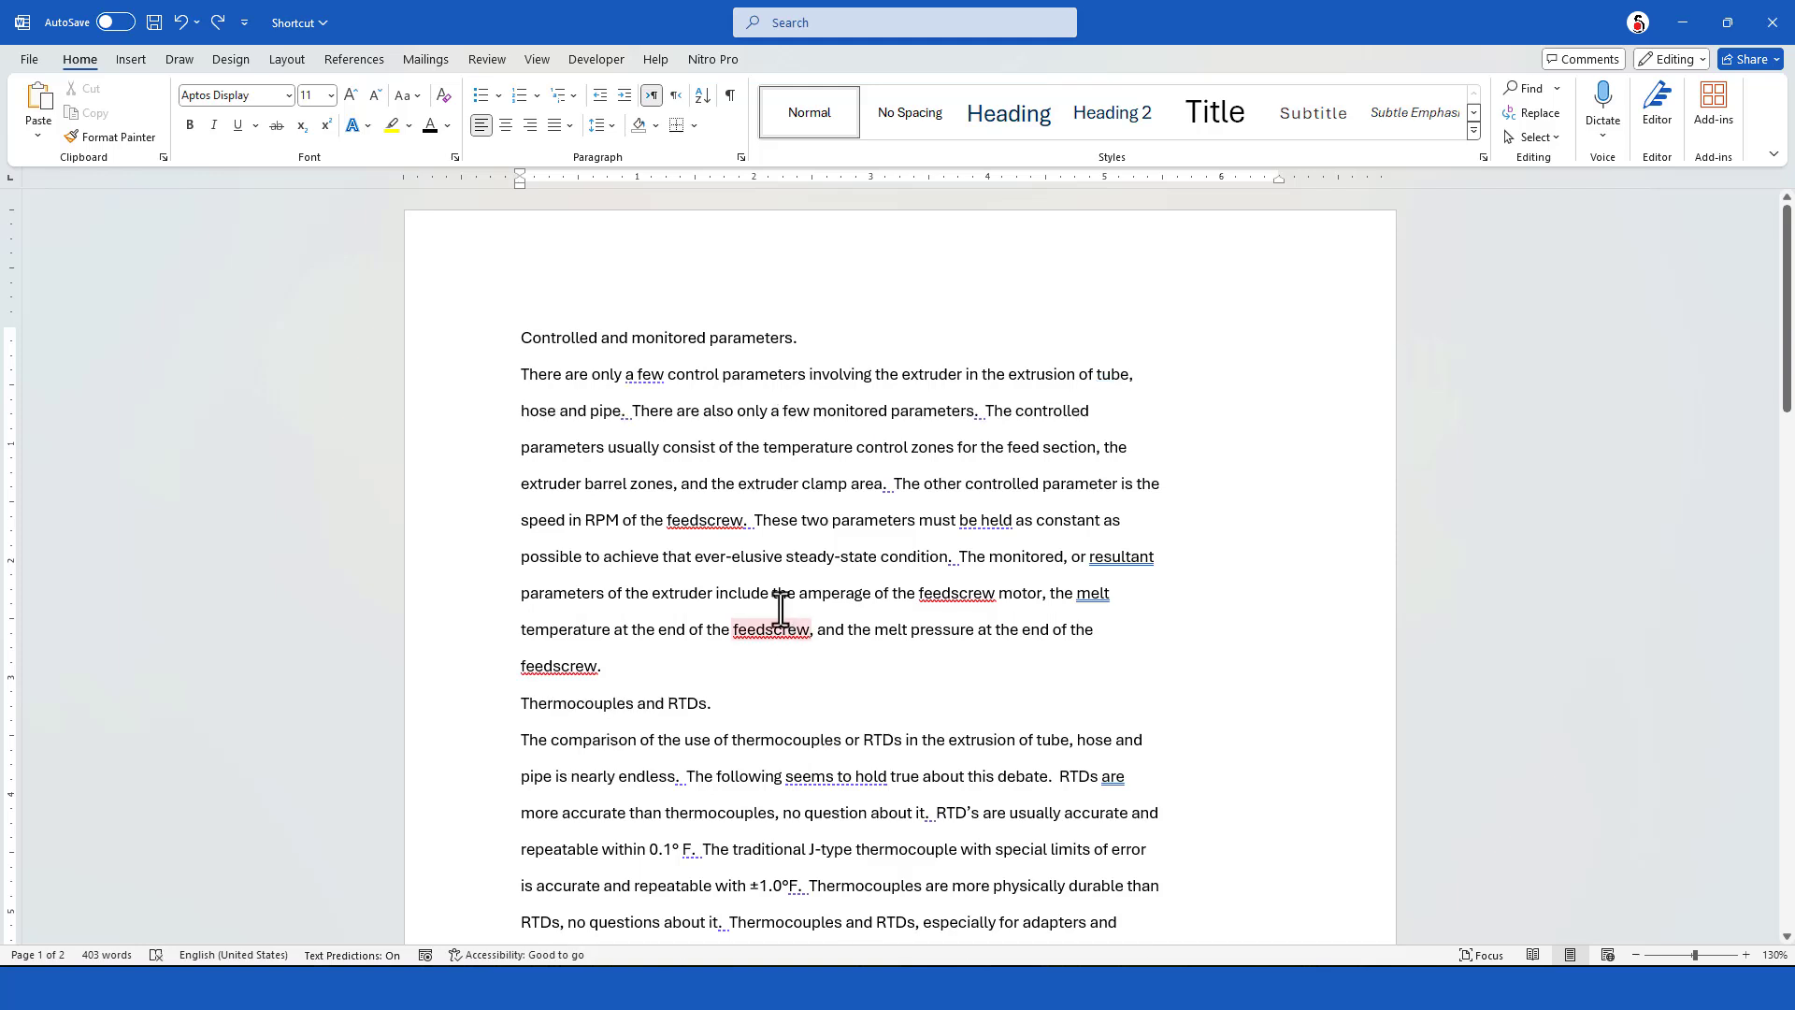
Use Find and Replace to replace every paragraph mark (^p), joining the broken lines into continuous text
{"action": "key", "text": "ctrl+h"}
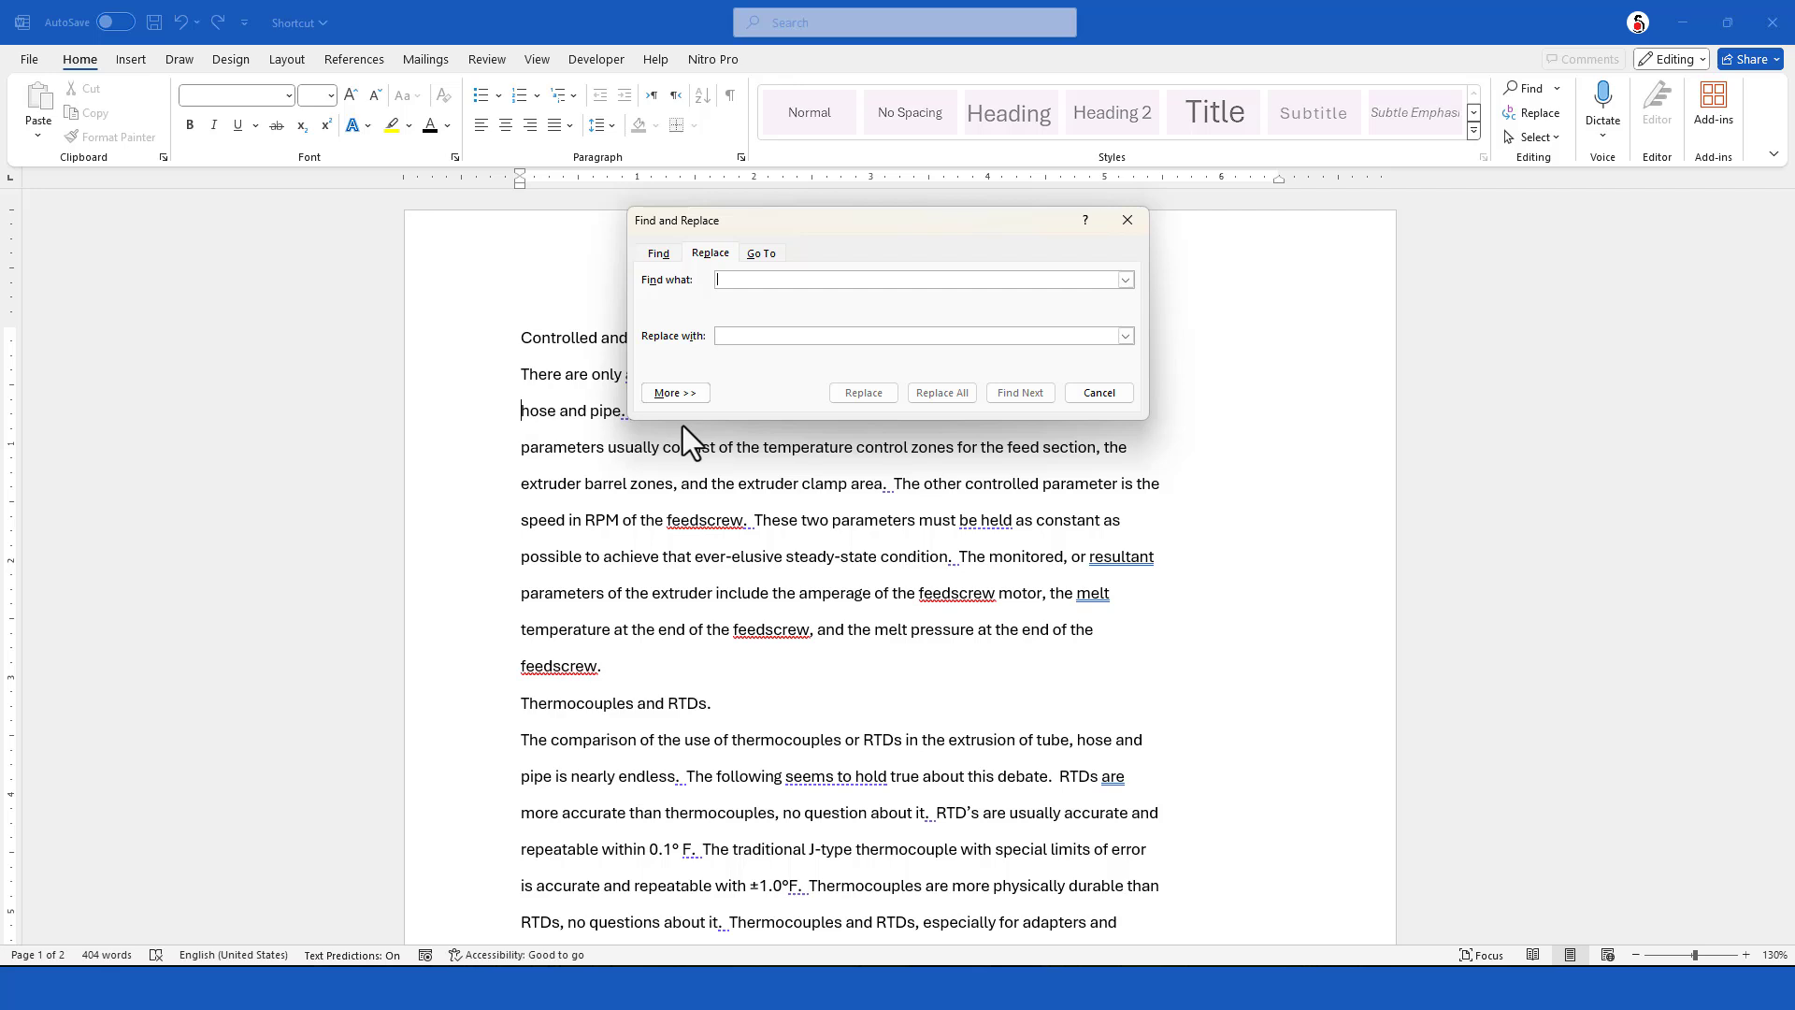
{"action": "type", "text": "^p"}
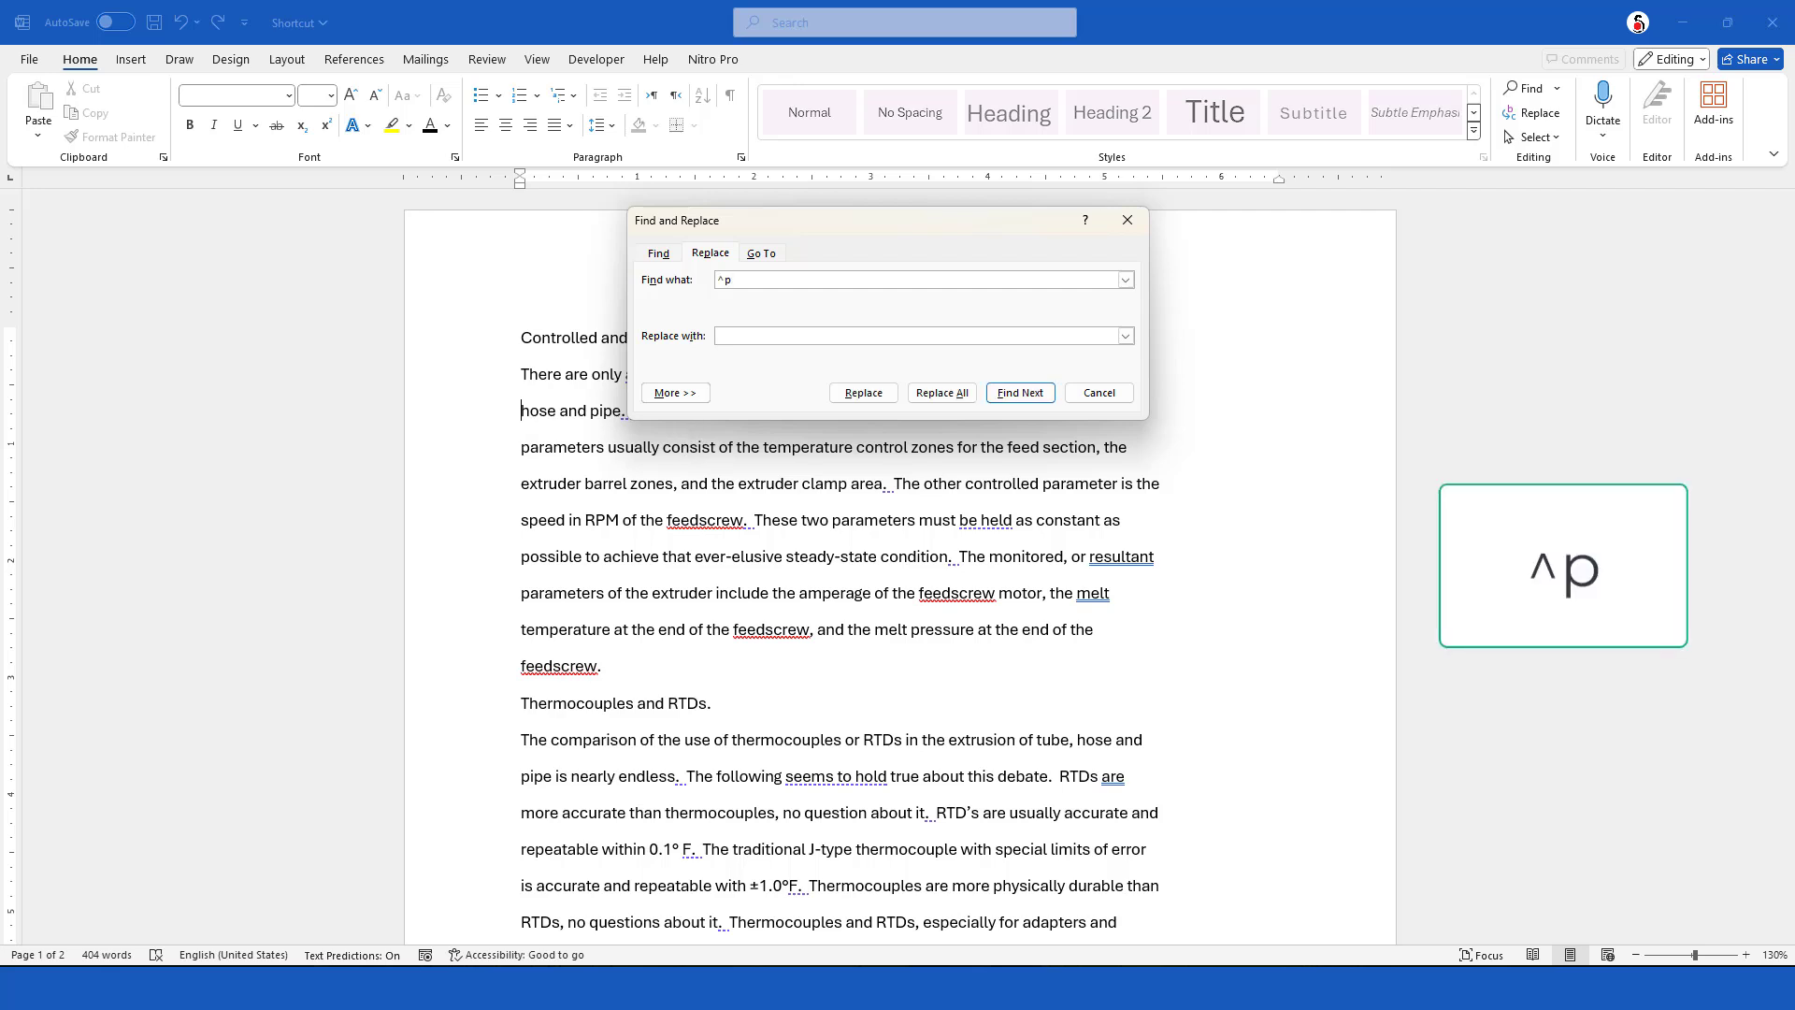
{"action": "left_click", "coordinate": [729, 336]}
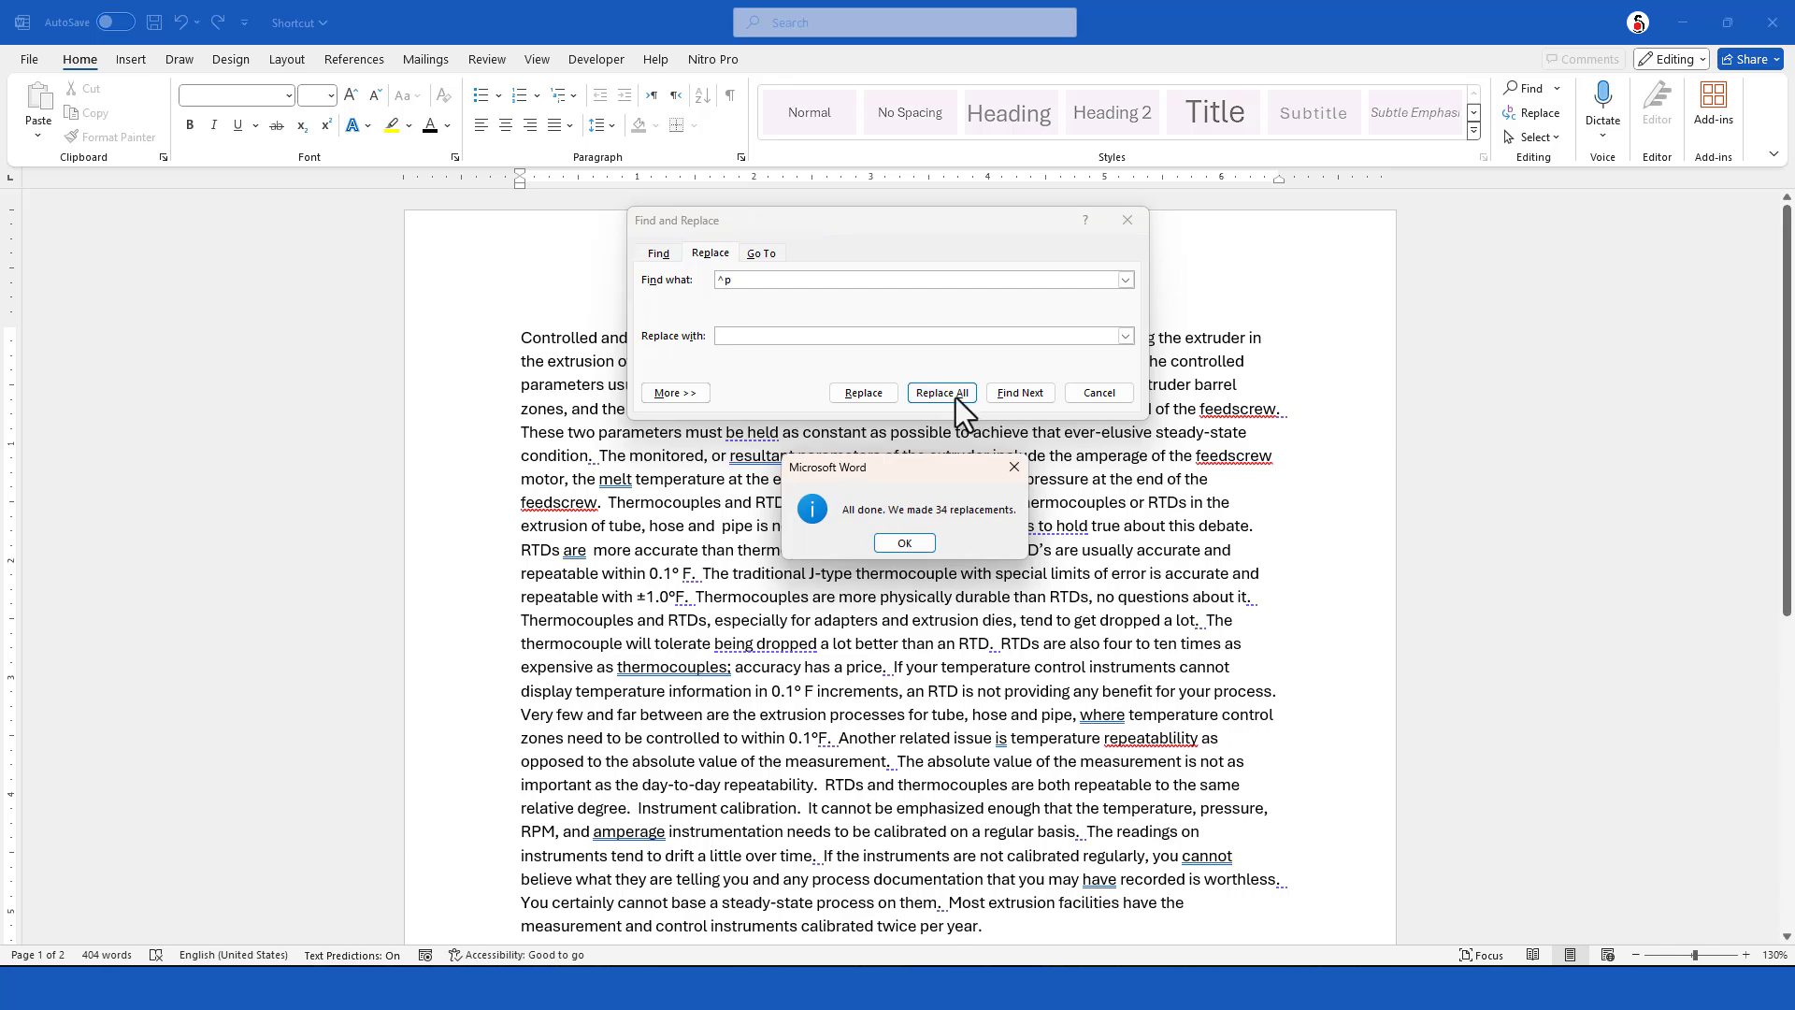
{"action": "left_click", "coordinate": [904, 543]}
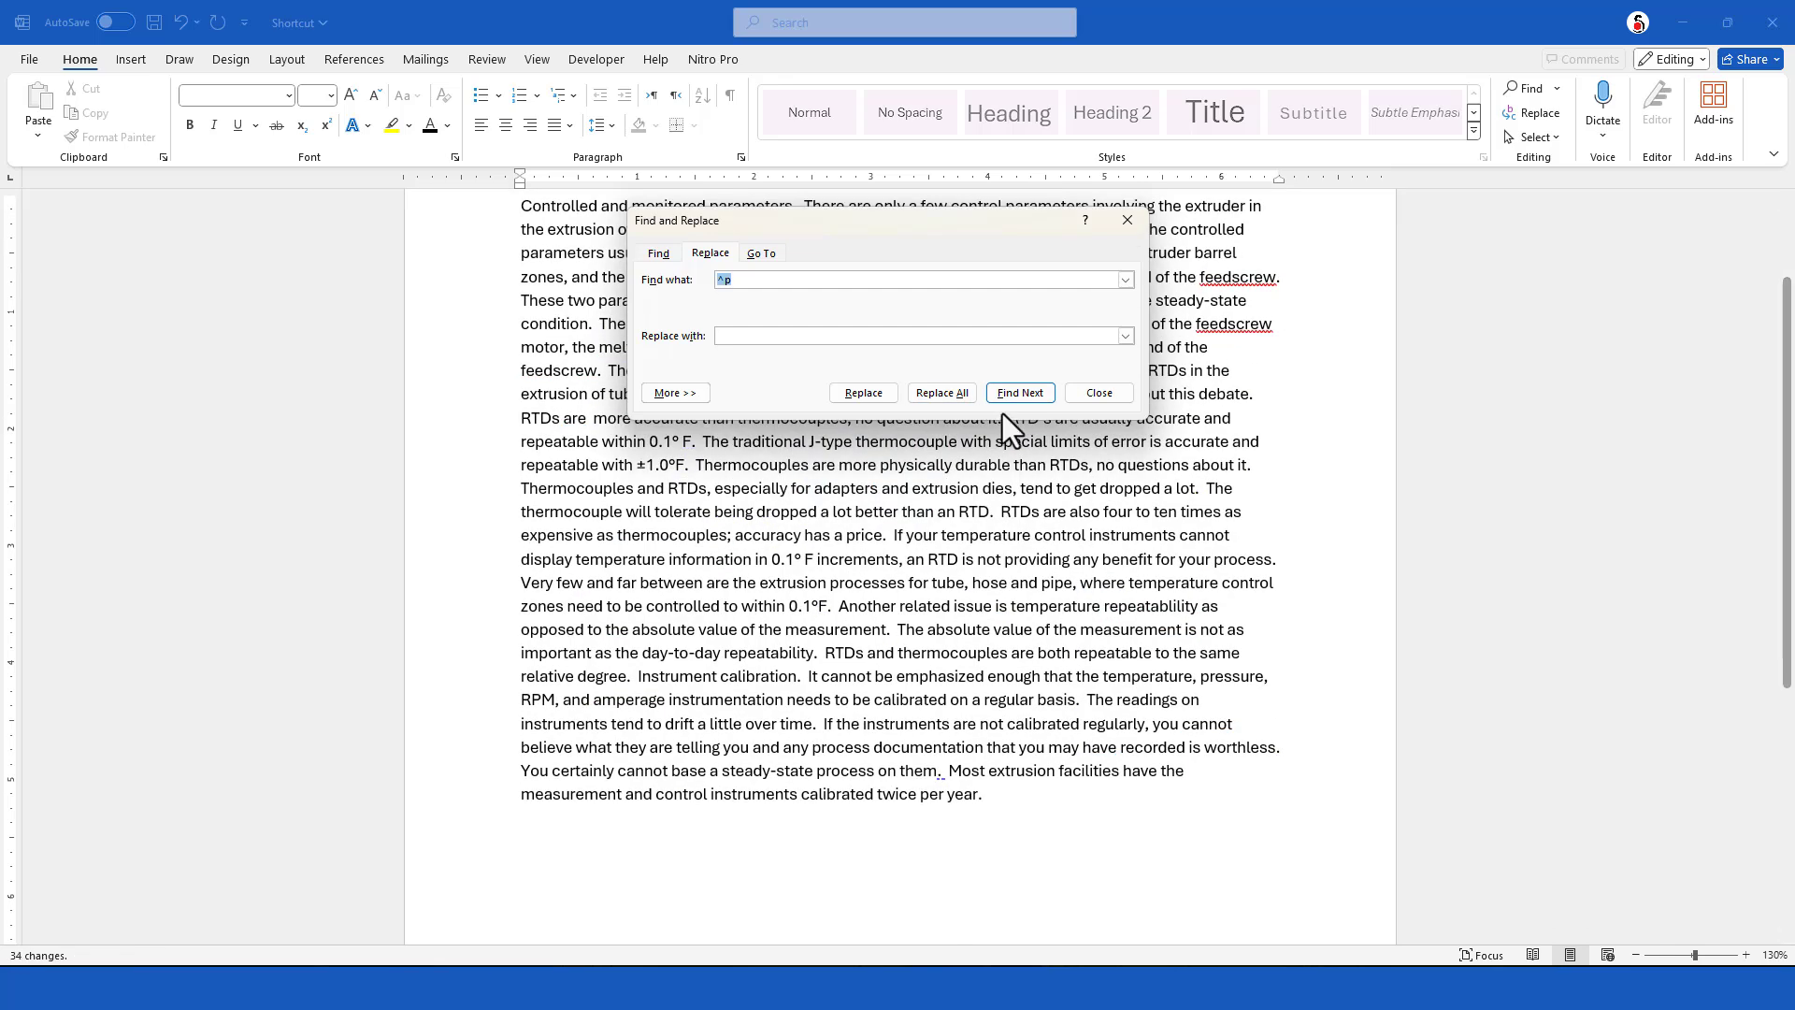
{"action": "left_click", "coordinate": [1100, 392]}
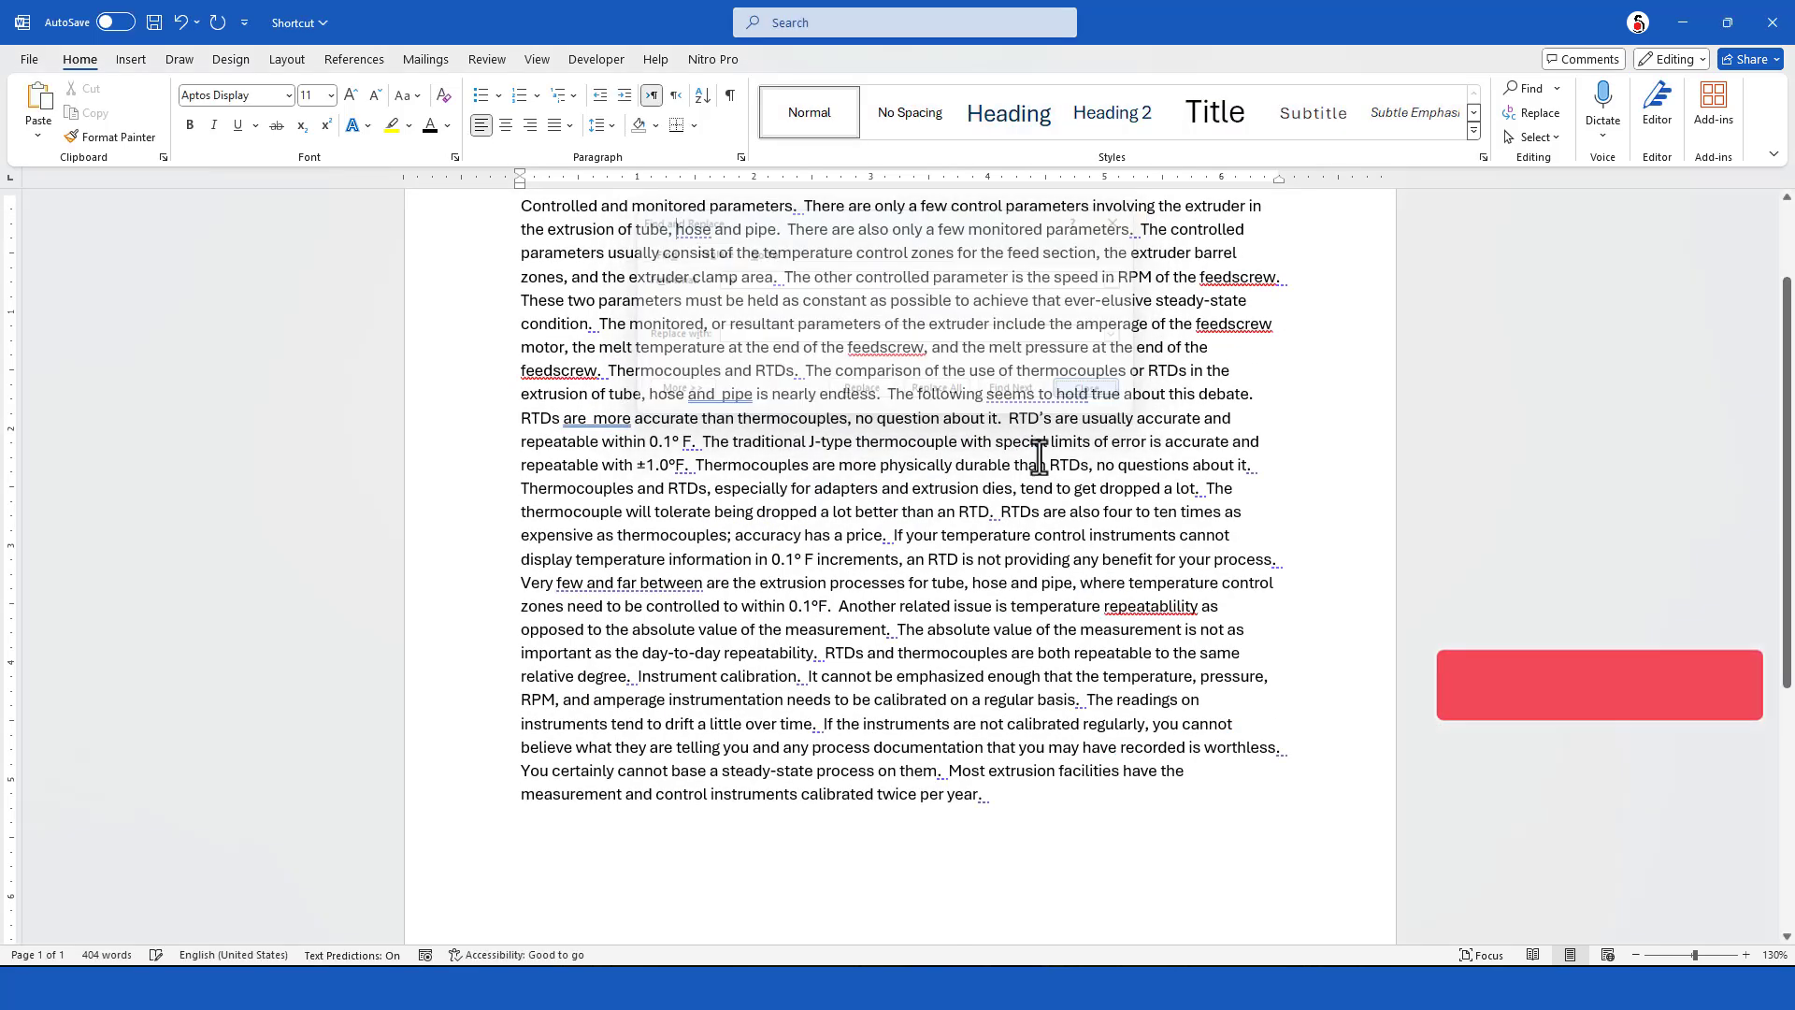
Justify all the joined text in the document
{"action": "scroll", "coordinate": [1106, 489], "scroll_direction": "up", "scroll_amount": 2}
{"action": "key", "text": "ctrl+a"}
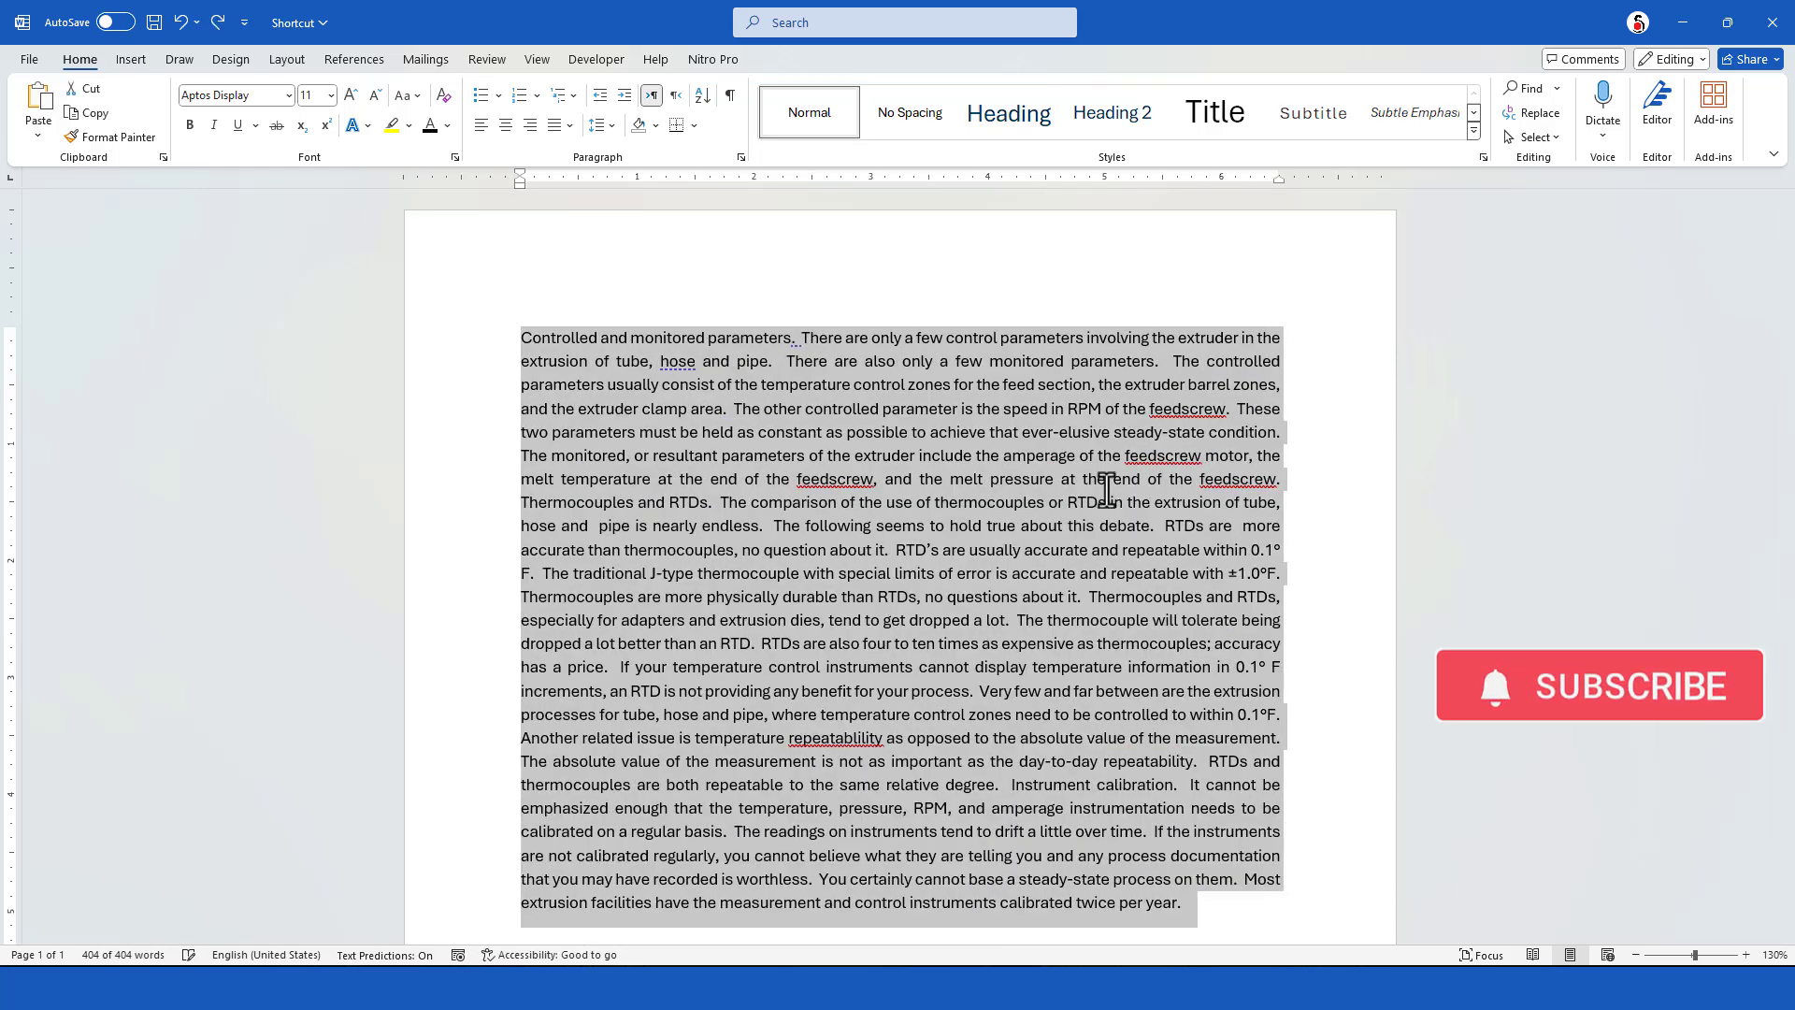
{"action": "left_click", "coordinate": [1063, 526]}
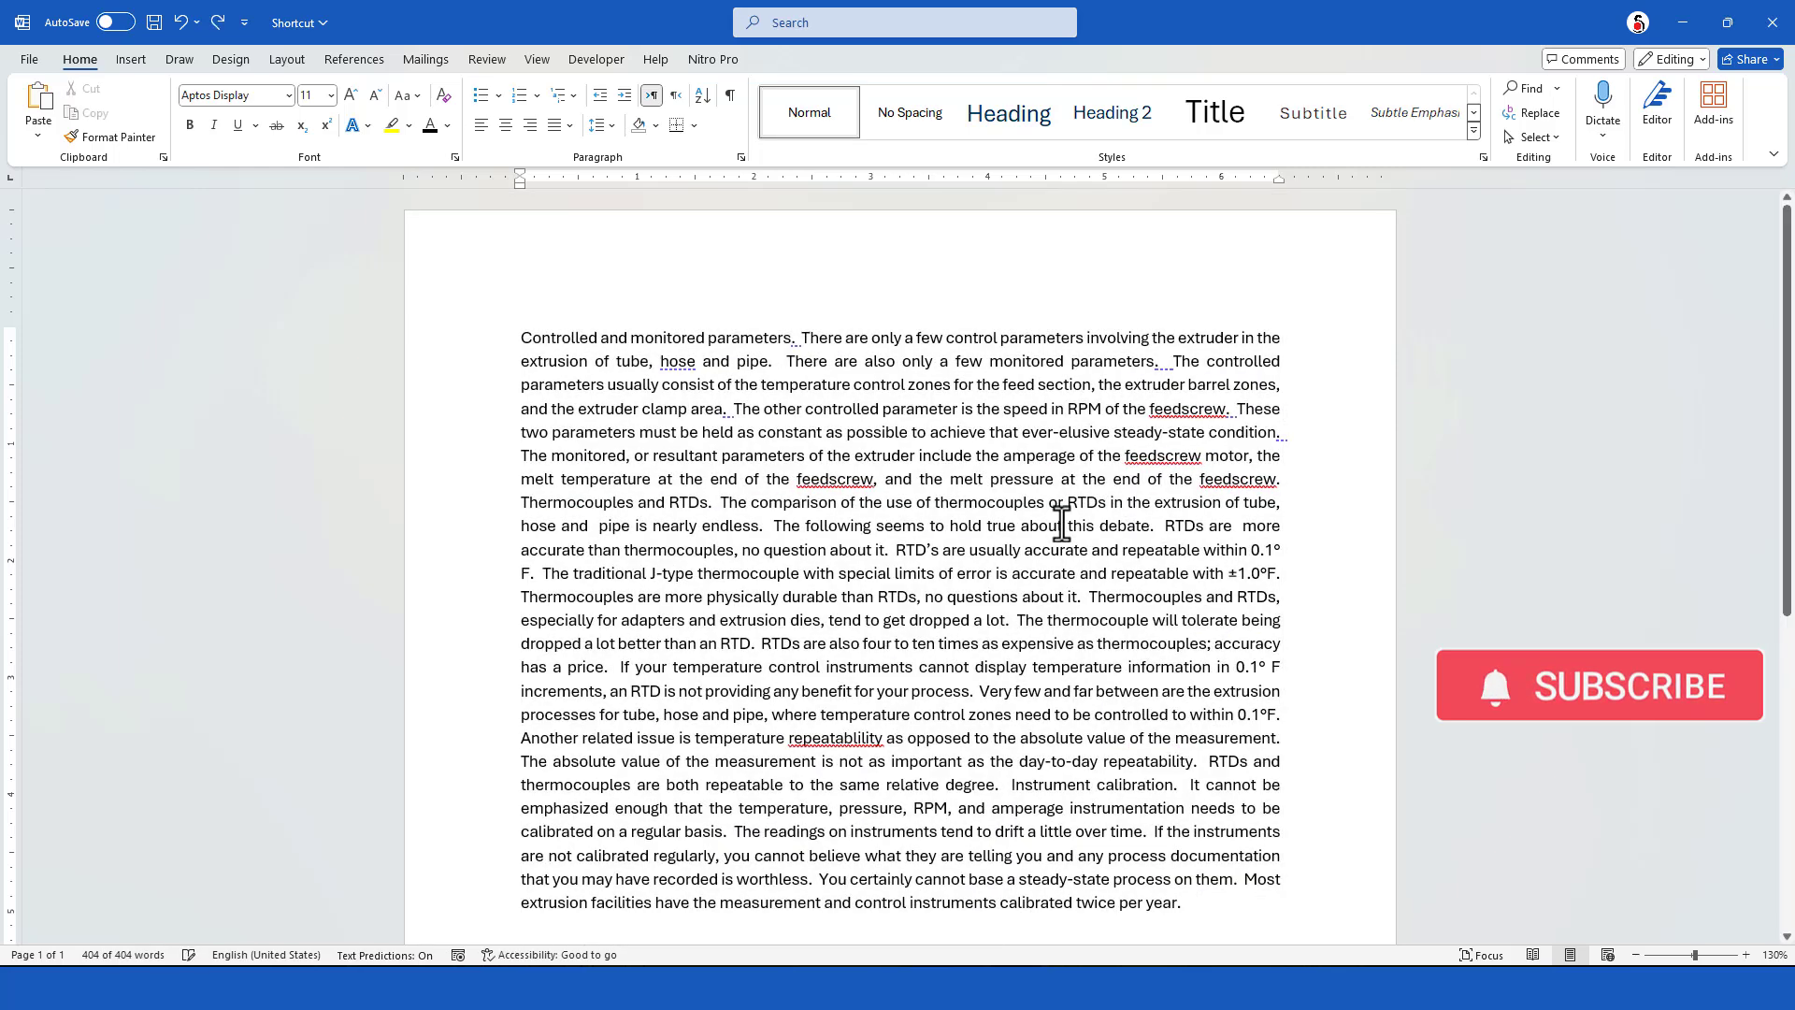
Start new paragraphs before "RTDs are more accurate than thermocouples" and before "Very few and far between"
{"action": "left_click", "coordinate": [1167, 532]}
{"action": "key", "text": "Return"}
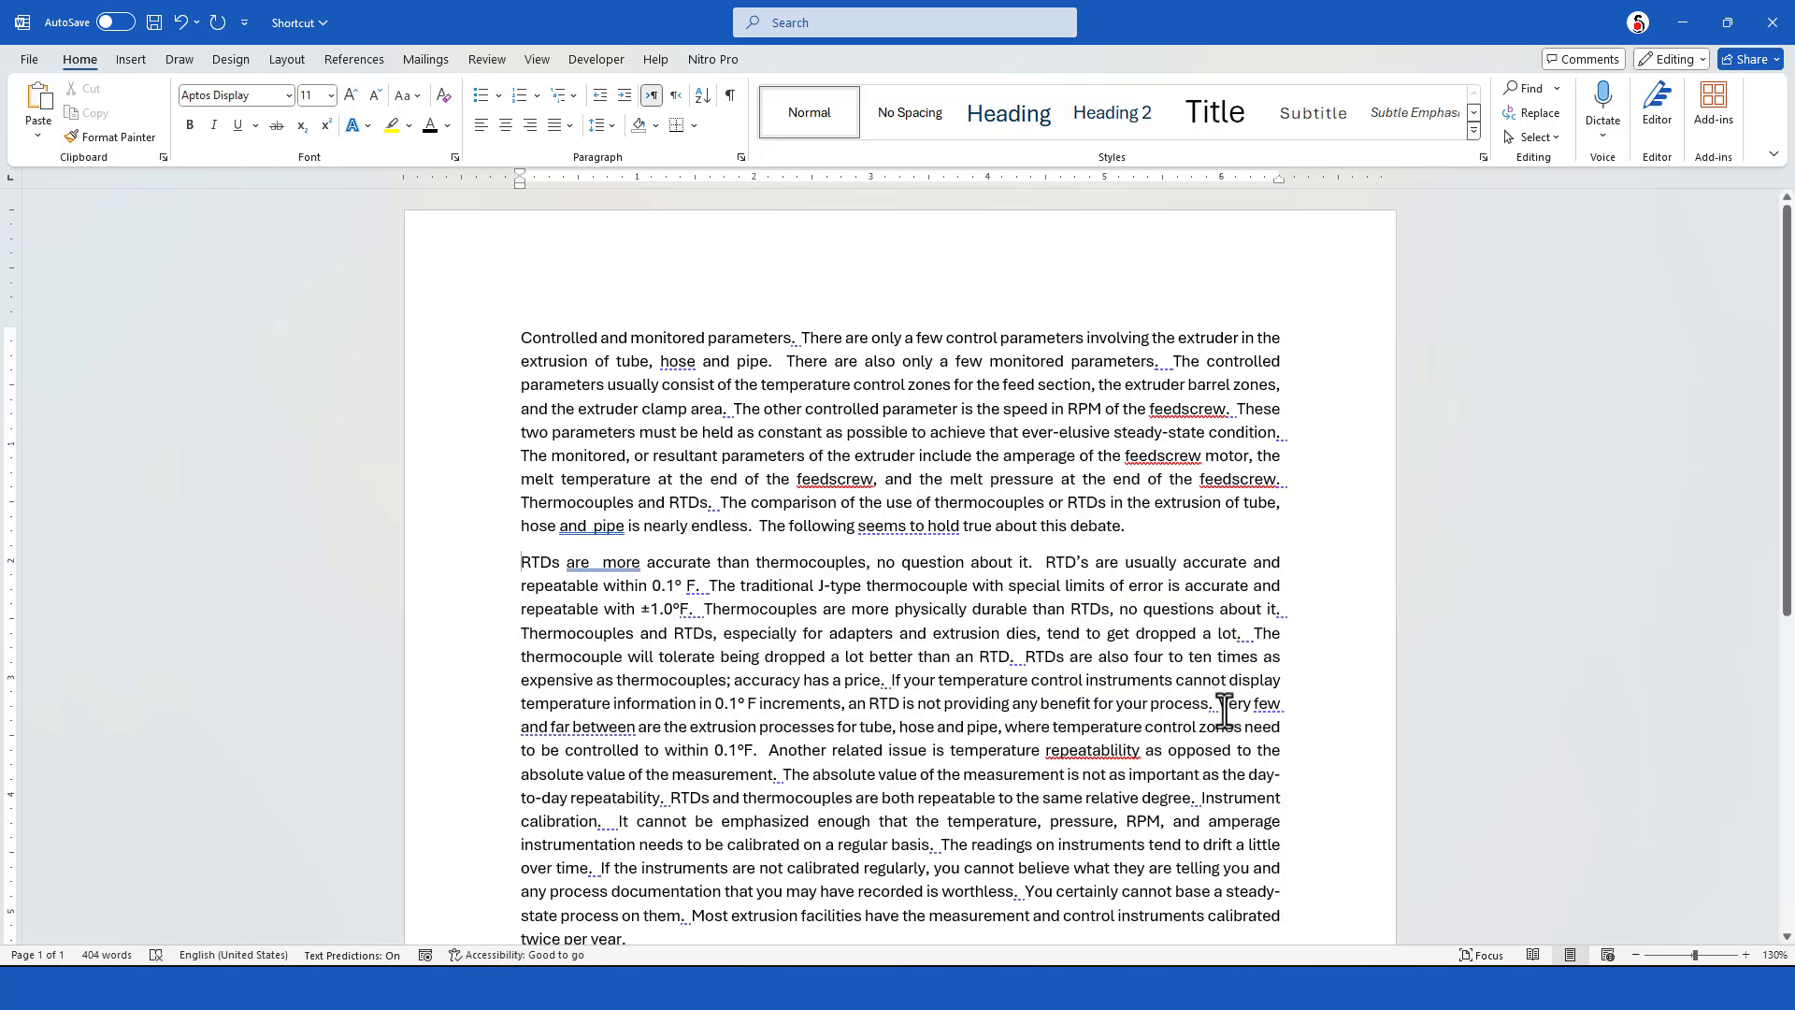
{"action": "type", "text": "\\"}
{"action": "key", "text": "Return"}
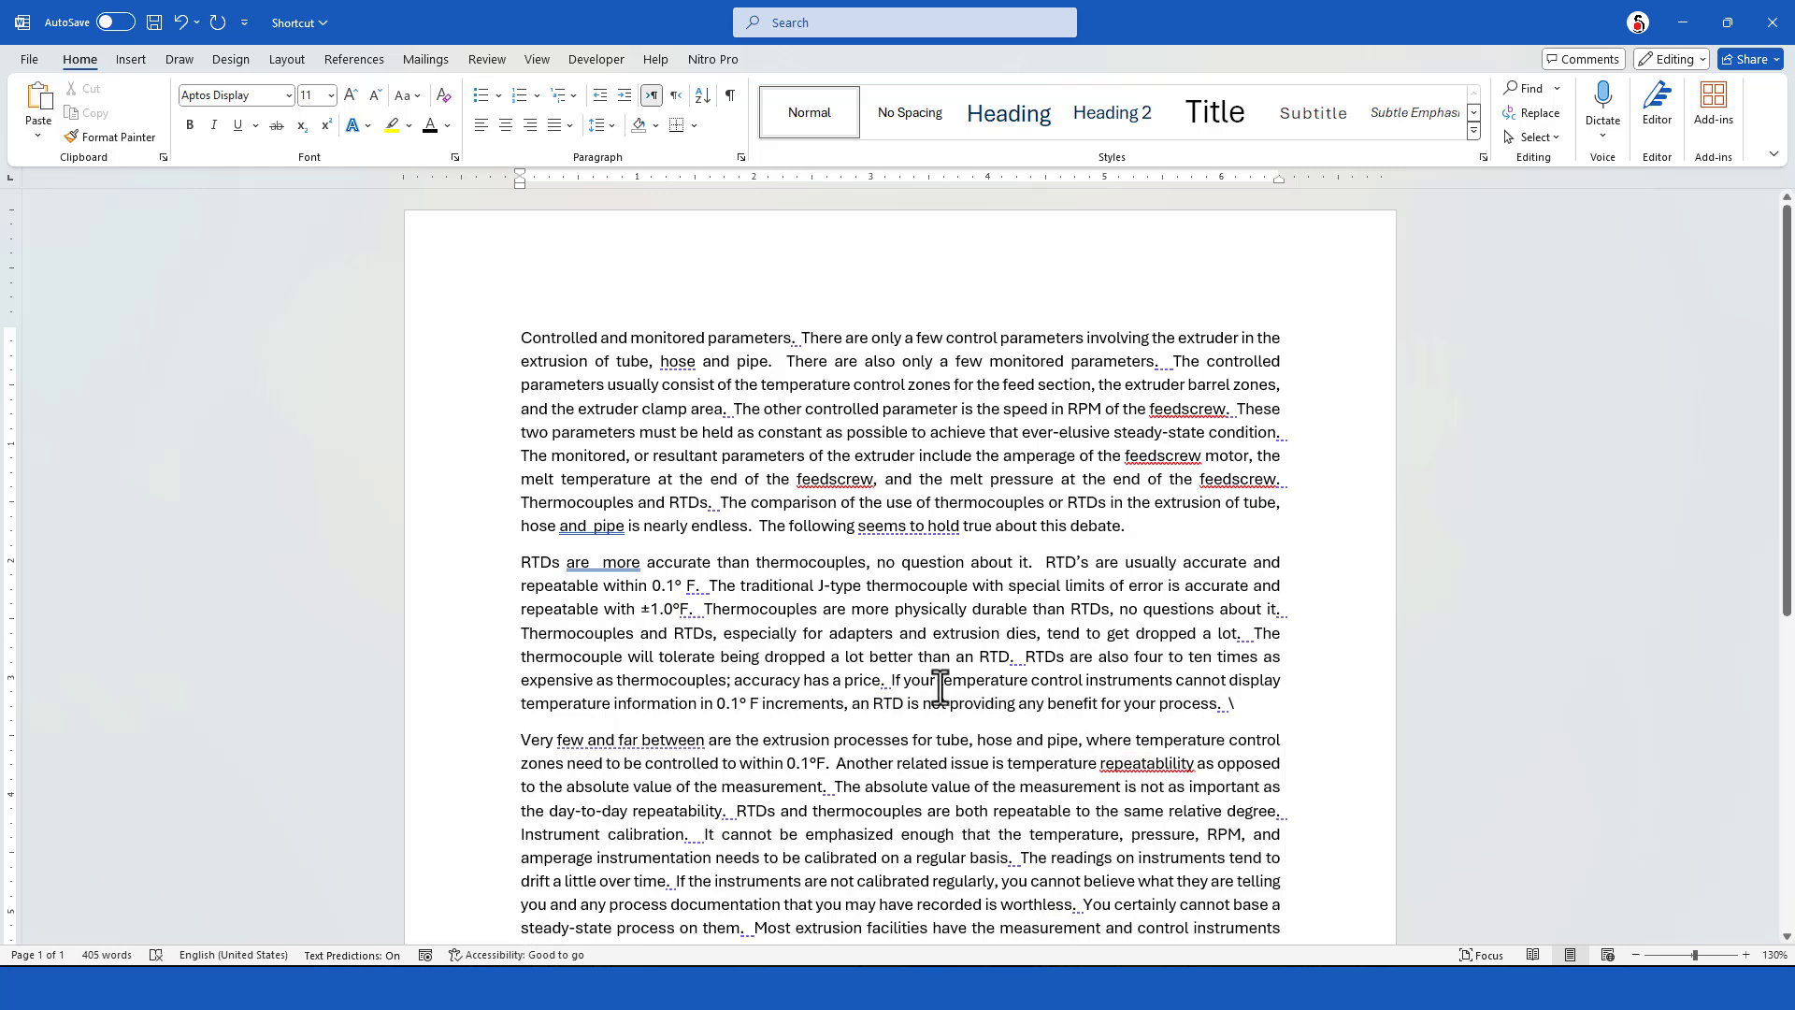